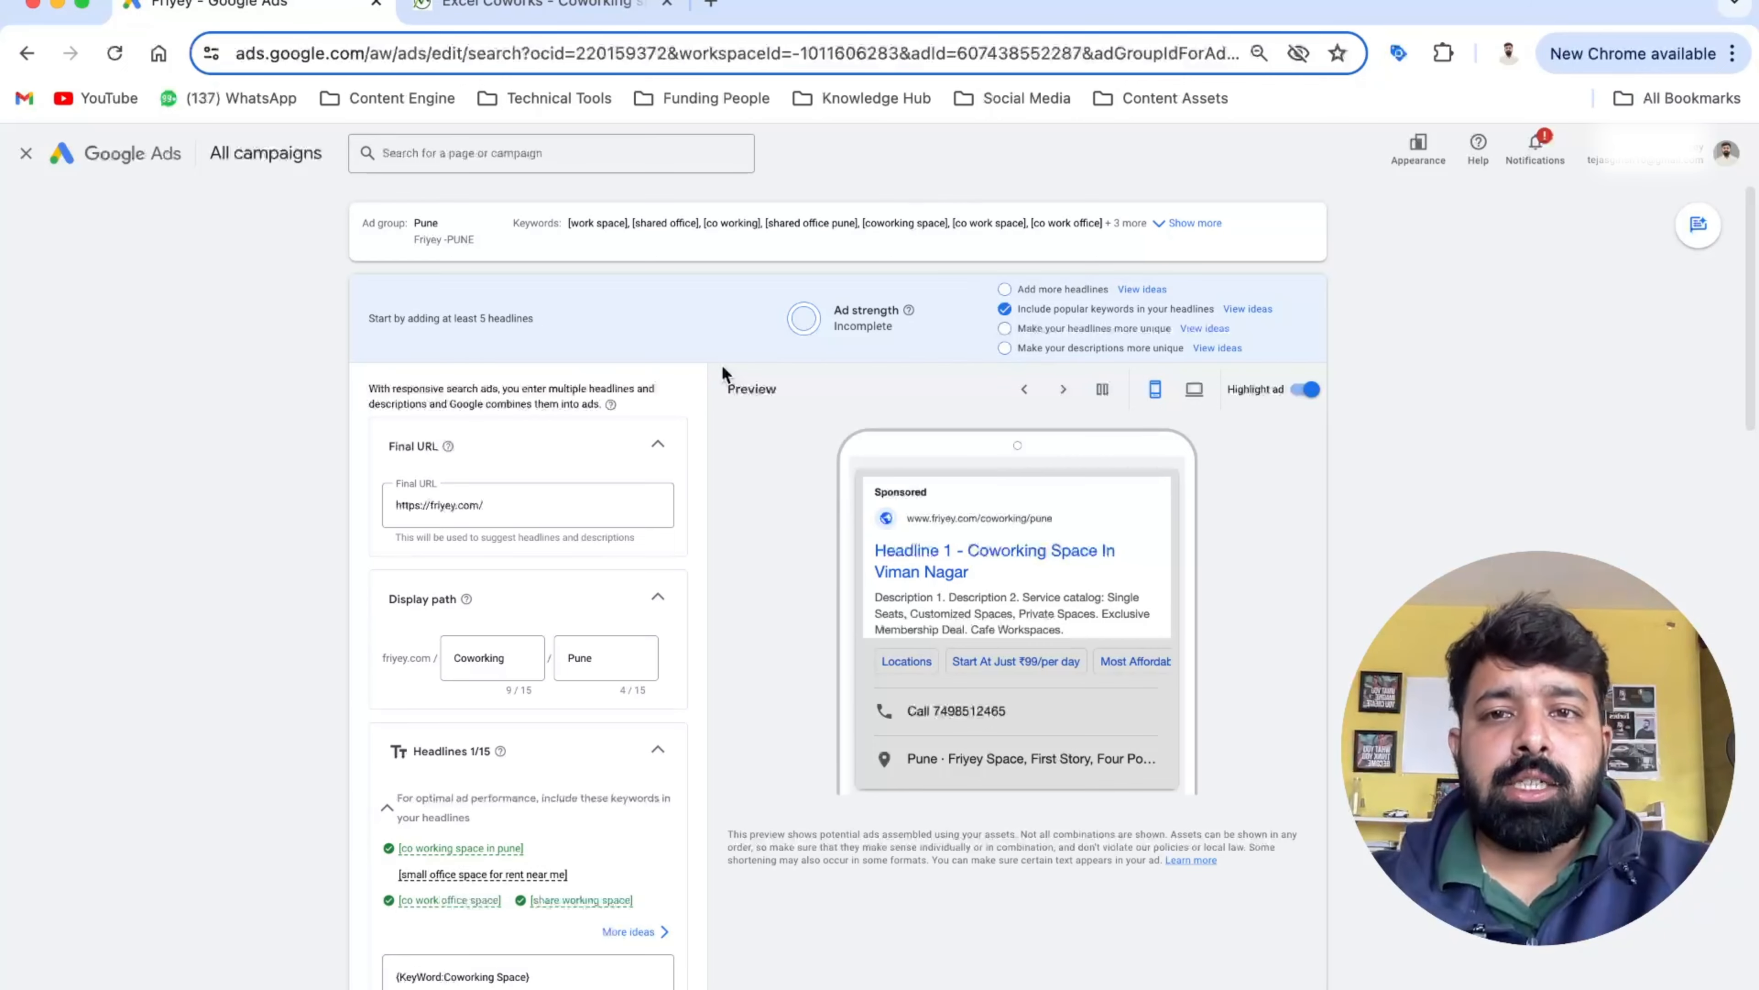
Look through the responsive search ad form, covering the final URL, display path, headlines, descriptions, images, business name and sitelinks
scroll(722, 367, "down", 1)
scroll(721, 367, "up", 1)
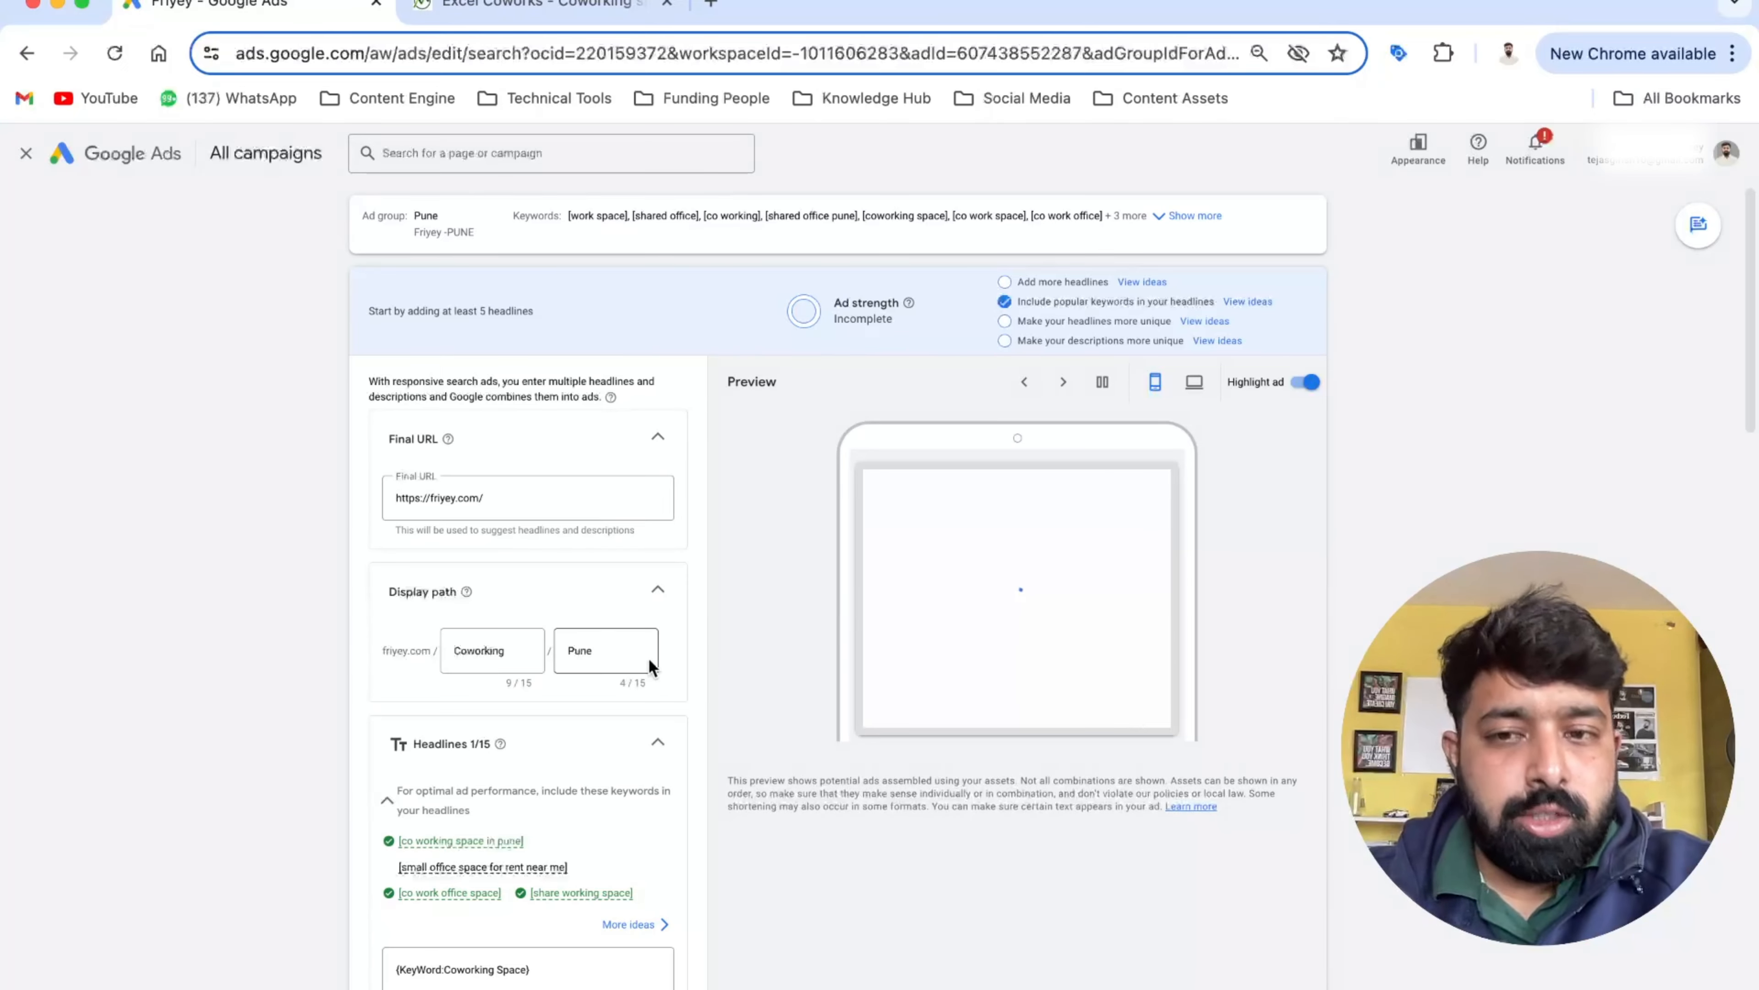
scroll(728, 658, "down", 8)
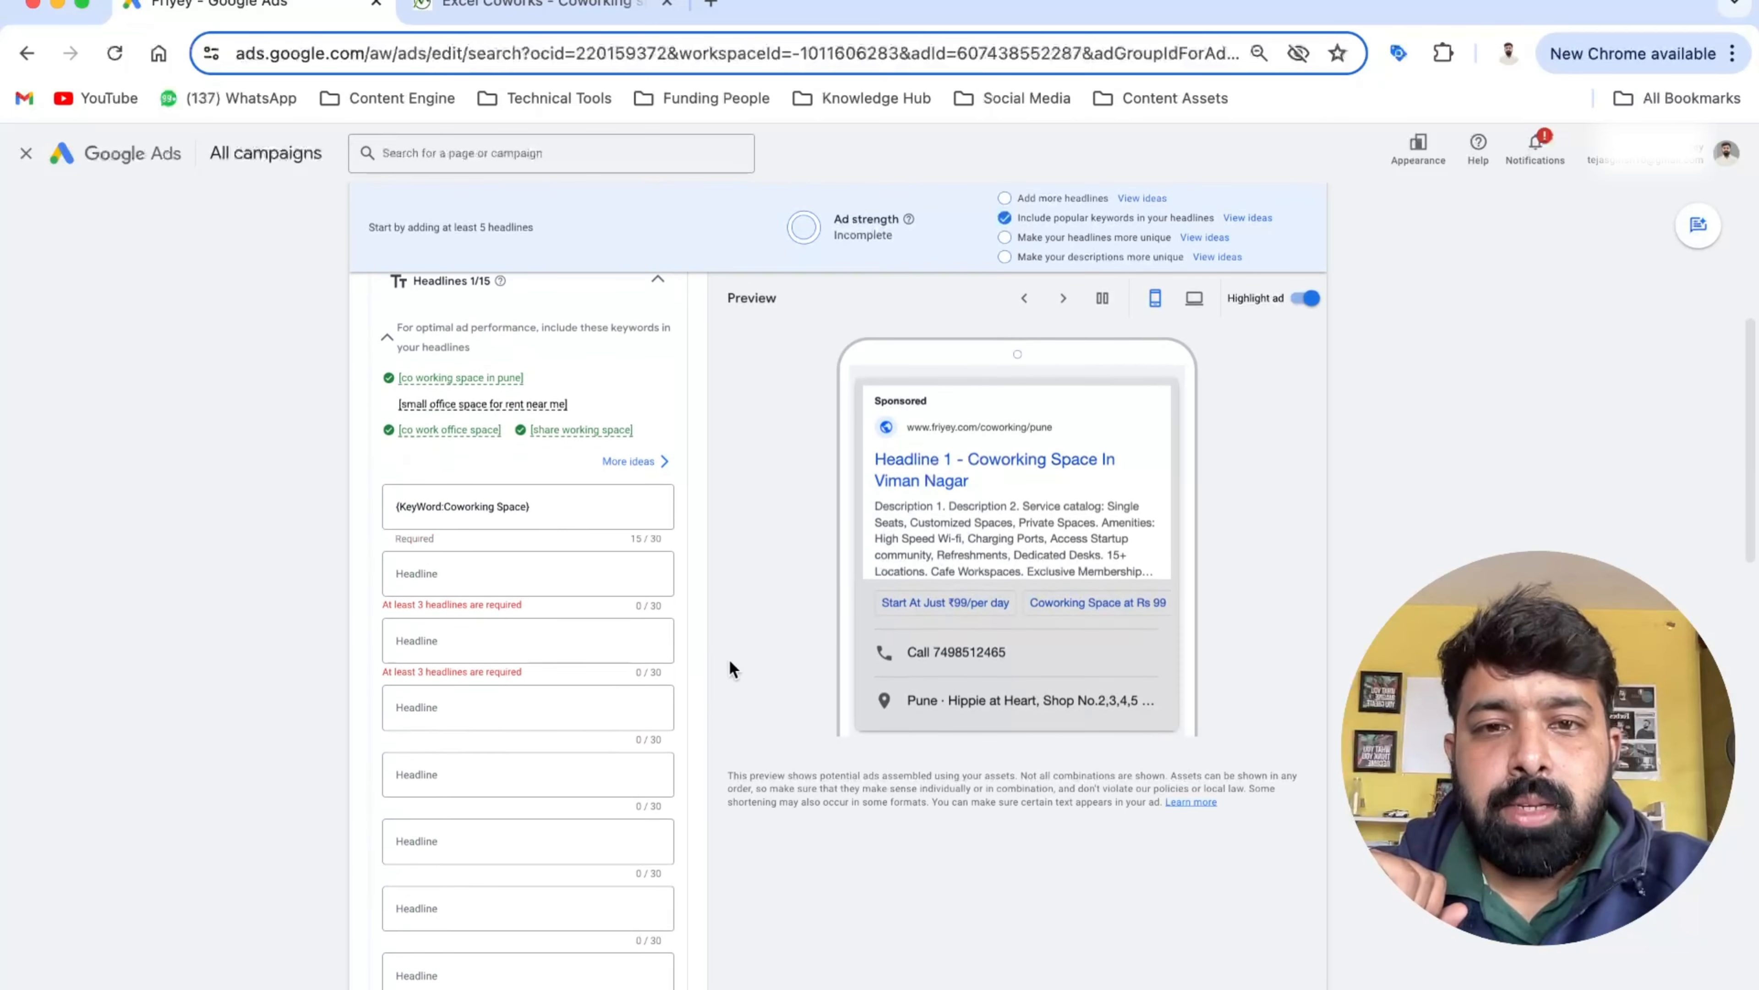
scroll(728, 659, "down", 12)
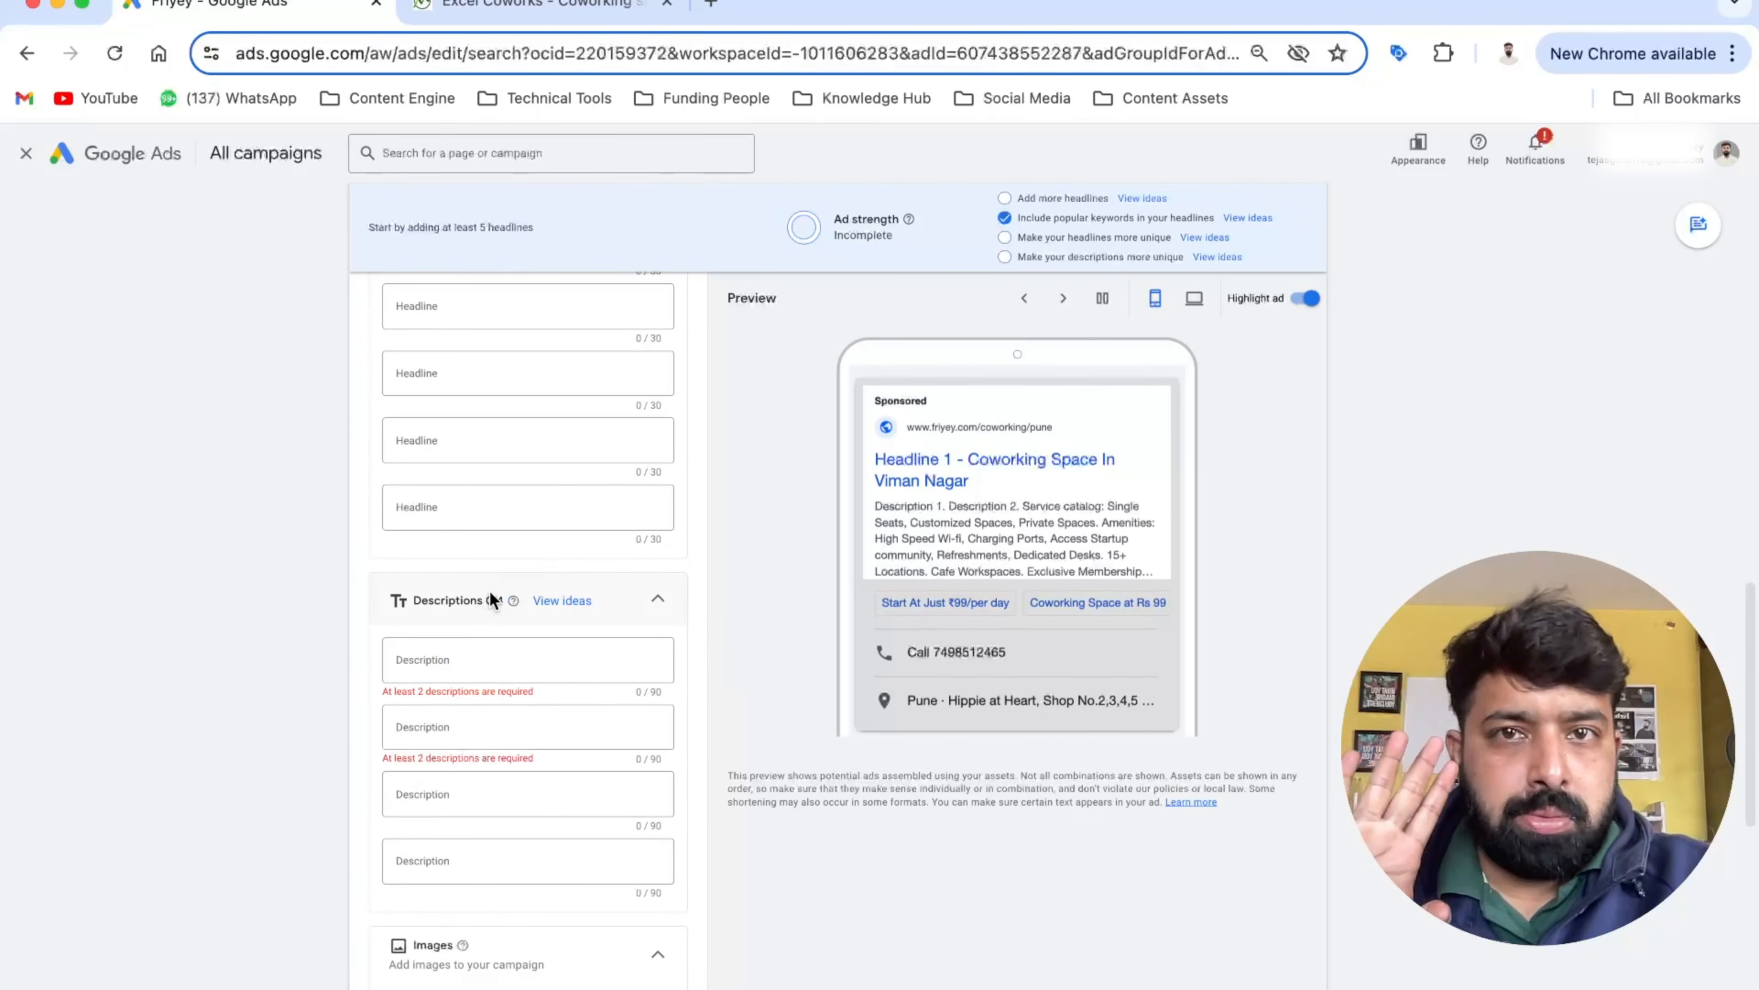
scroll(719, 562, "up", 1)
scroll(719, 558, "up", 10)
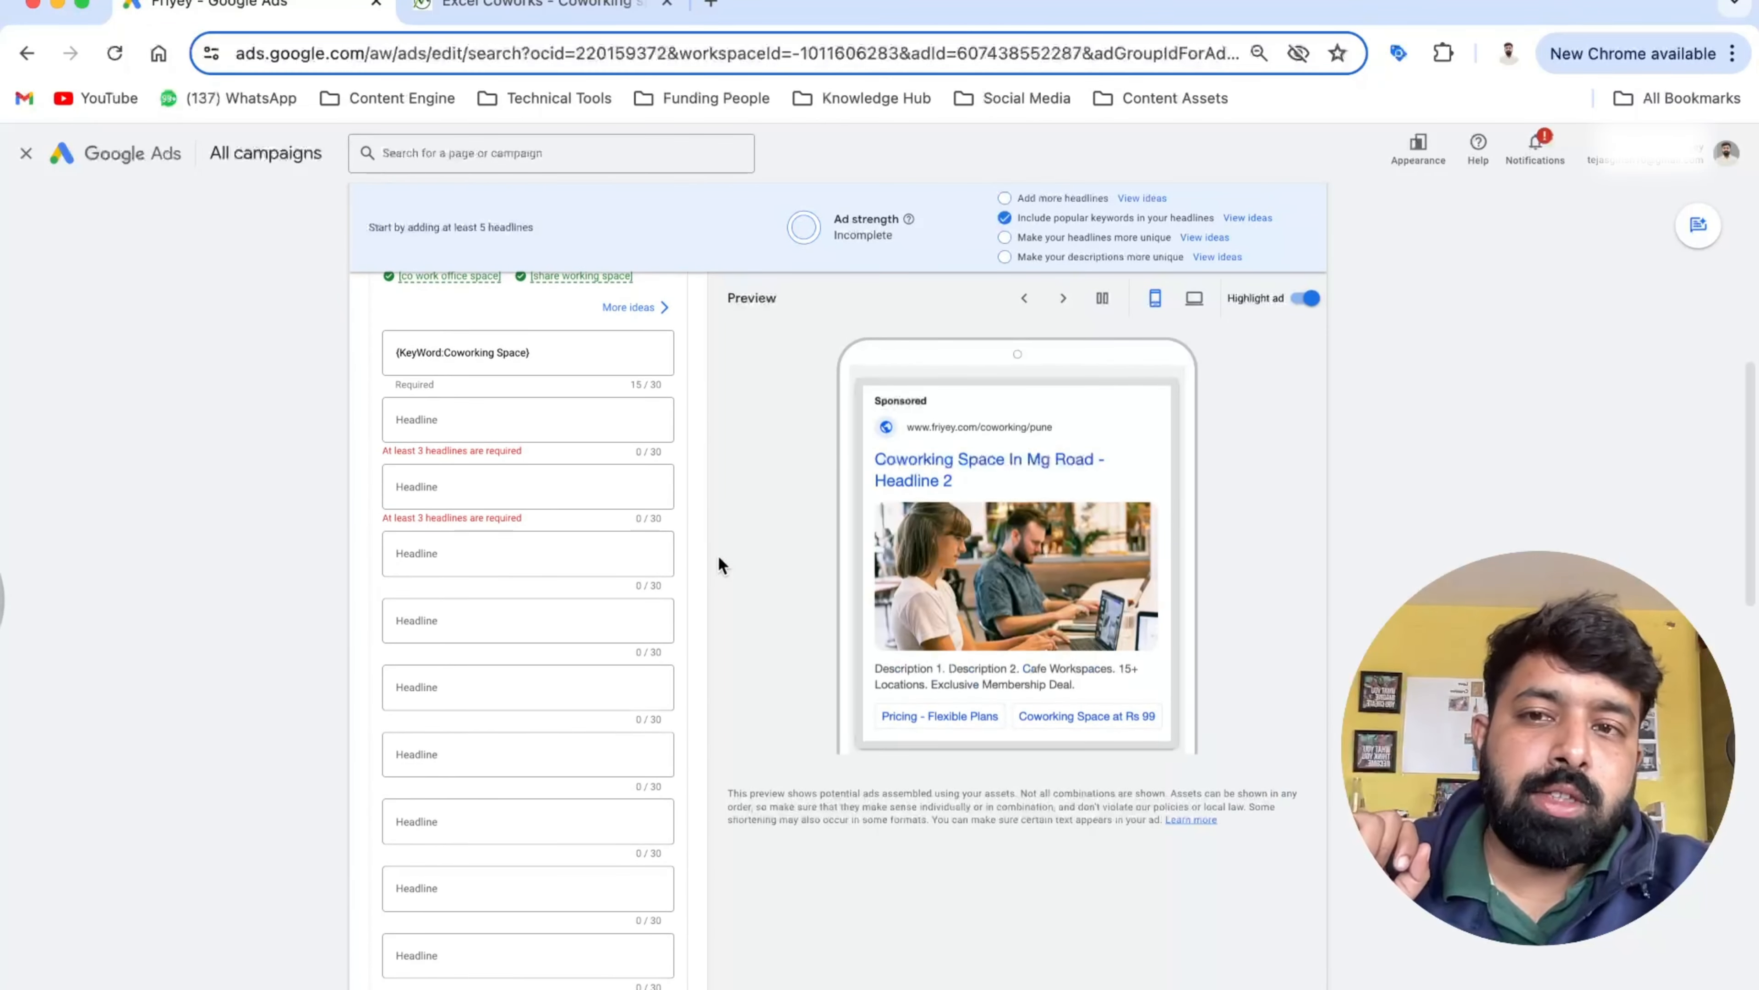
scroll(719, 558, "left", 2)
scroll(719, 558, "down", 15)
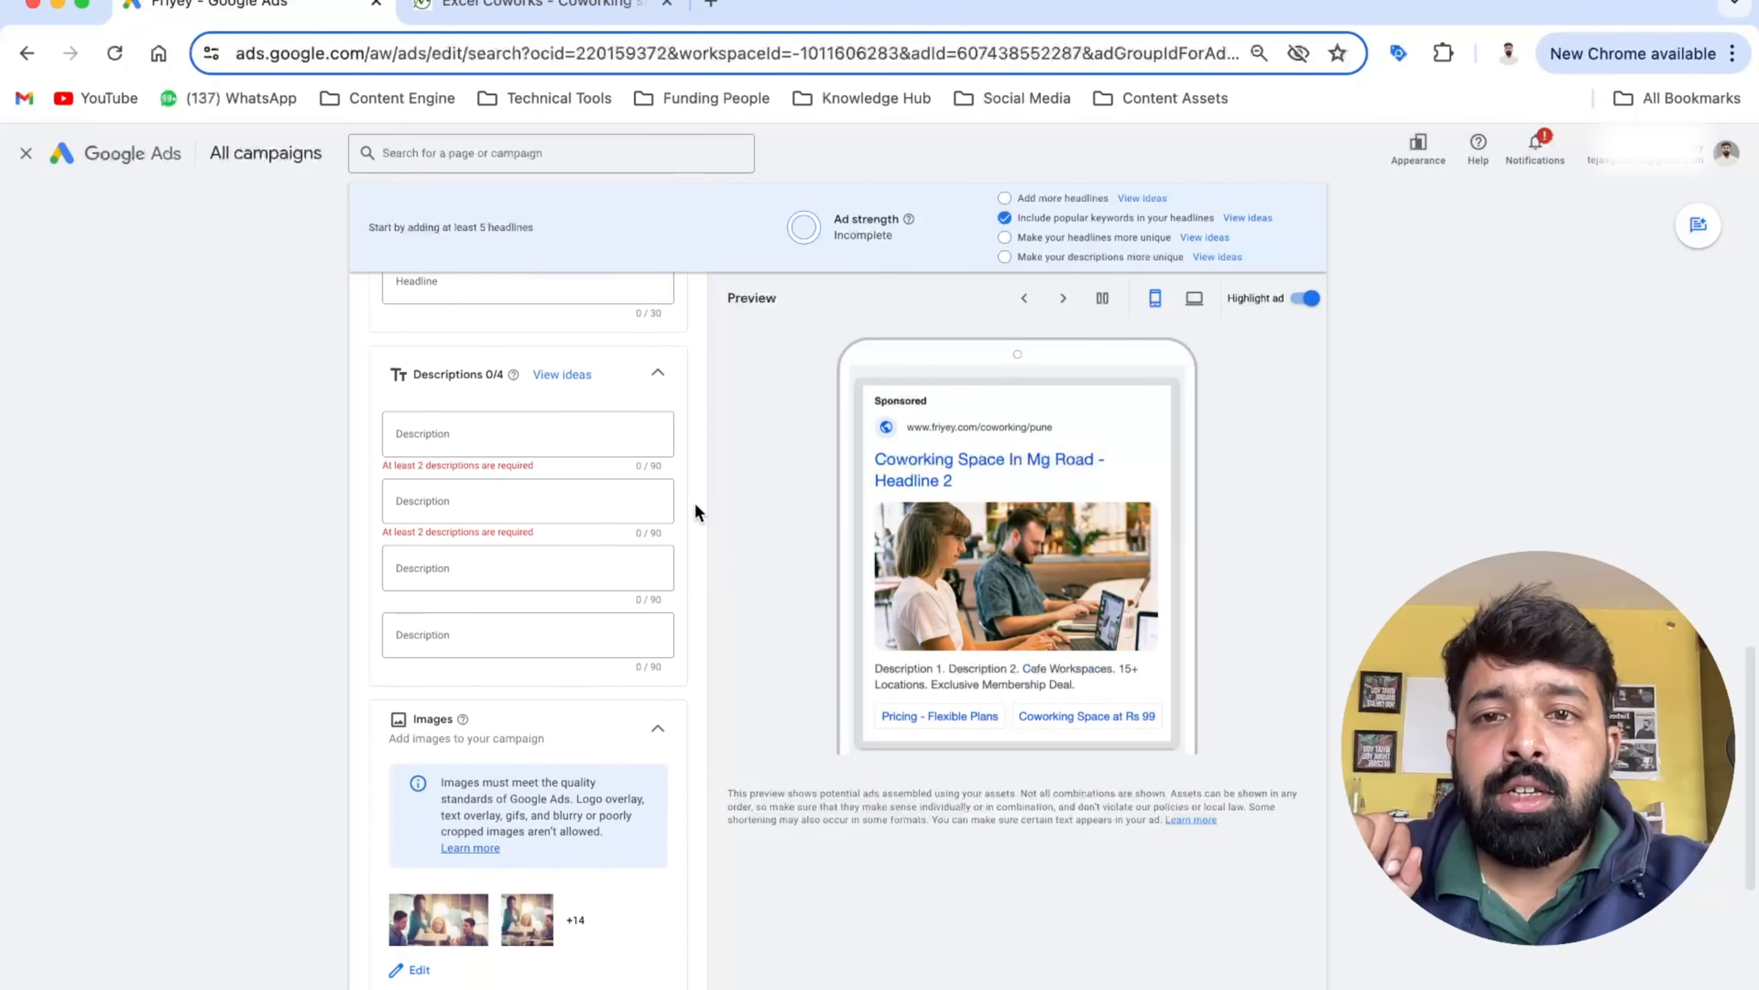
scroll(699, 516, "down", 8)
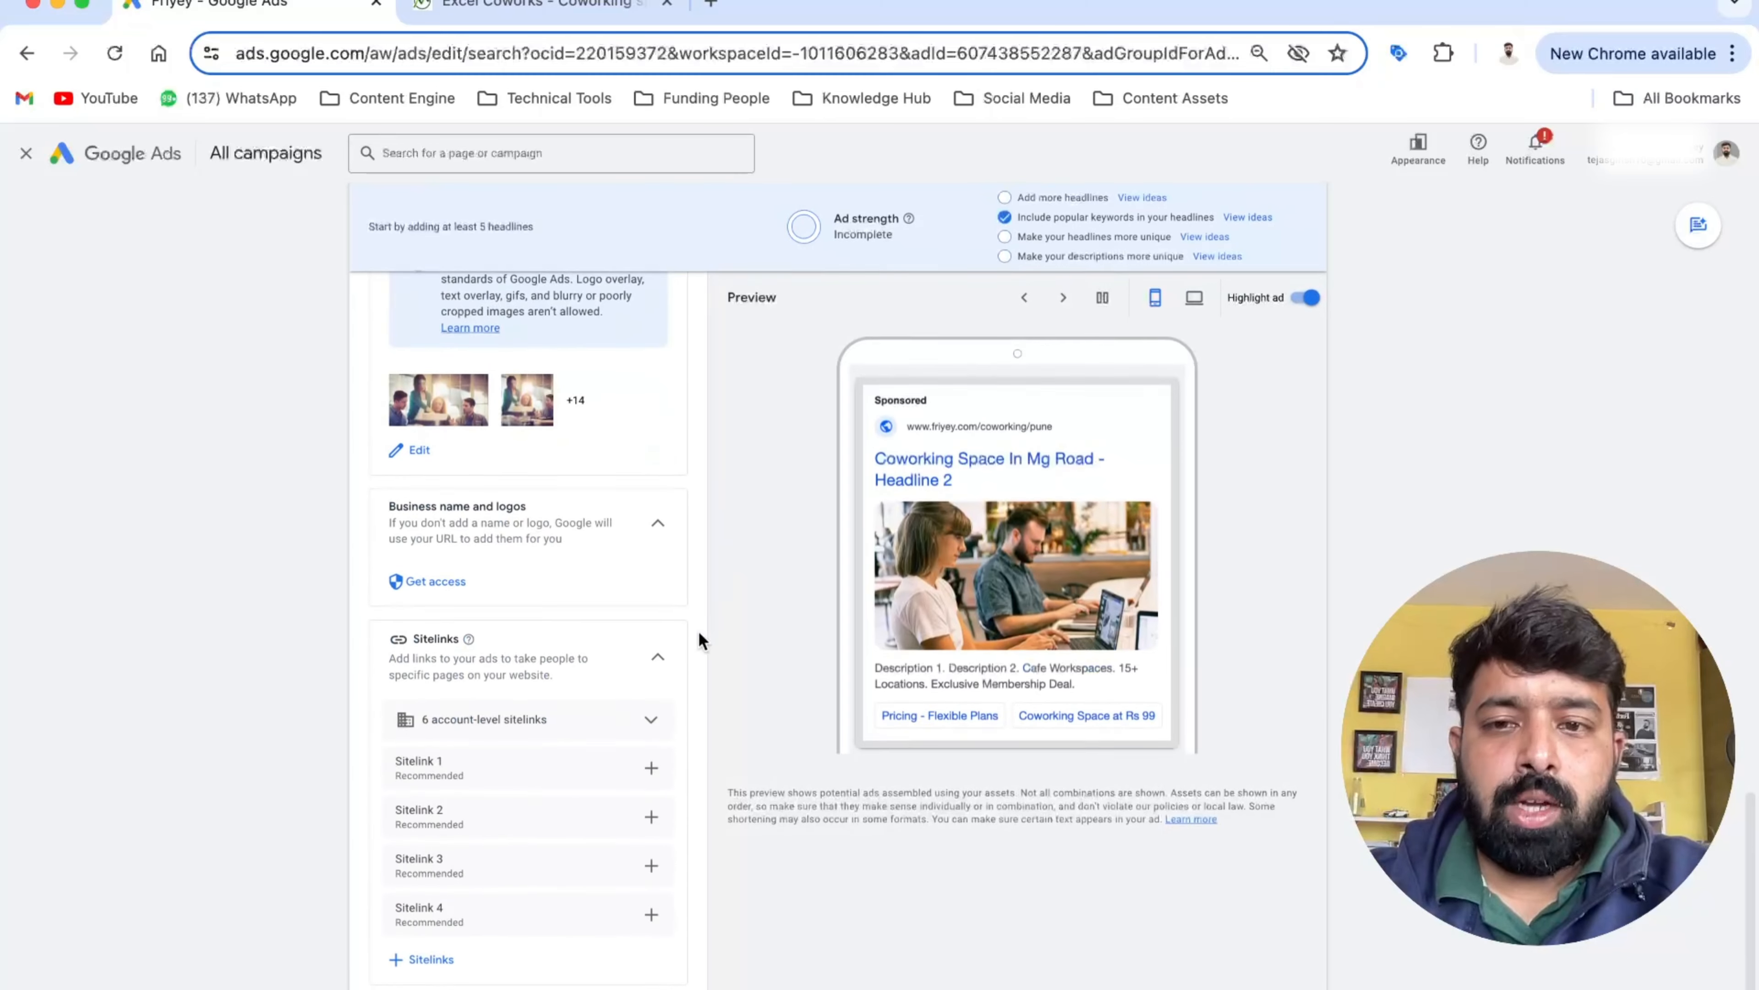
scroll(698, 630, "down", 2)
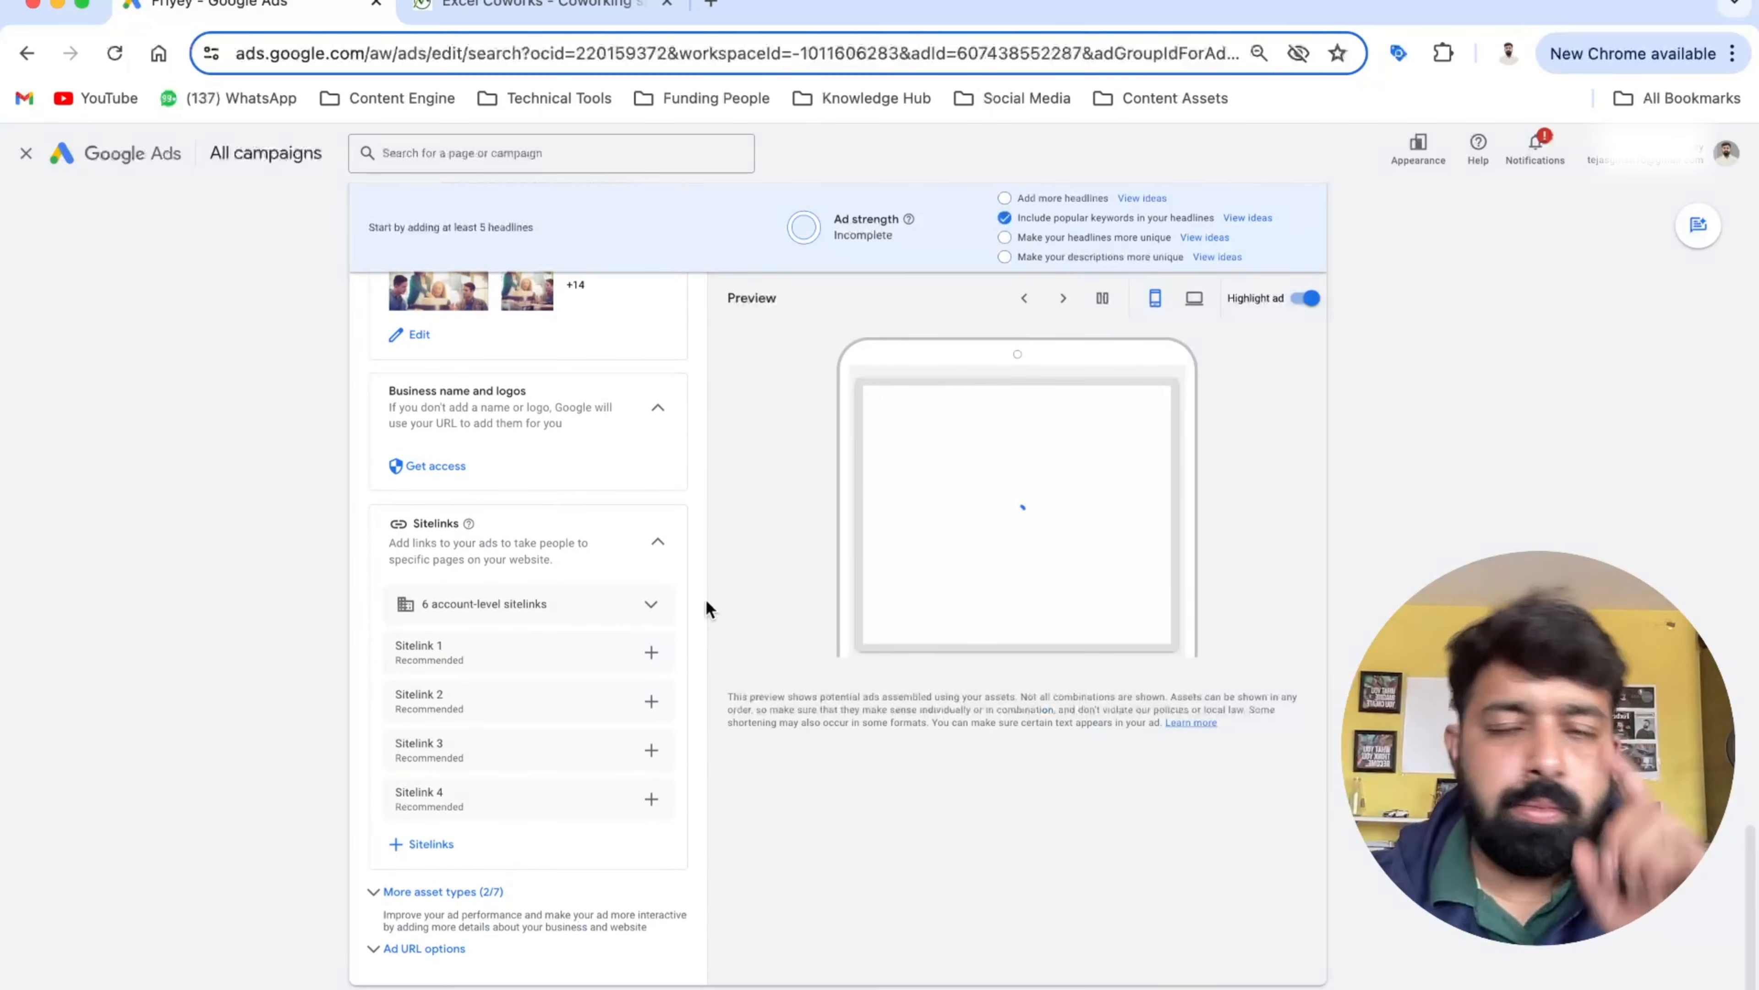
scroll(705, 603, "up", 12)
scroll(706, 607, "up", 10)
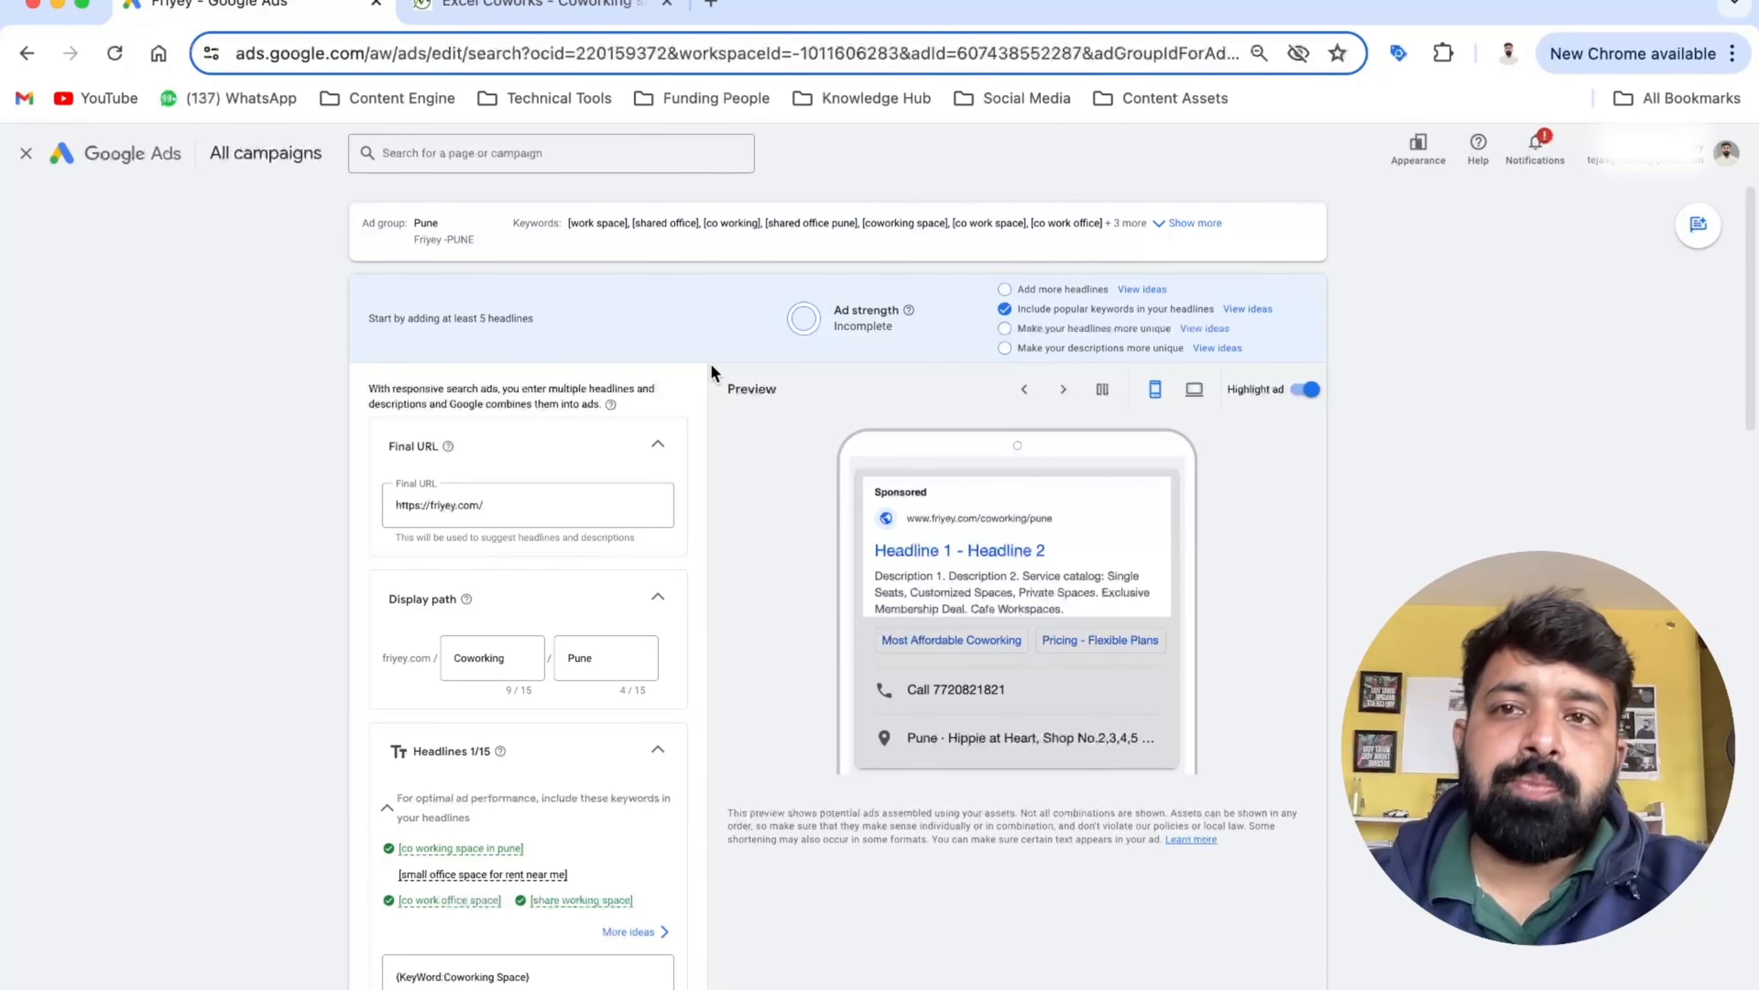
scroll(712, 366, "down", 2)
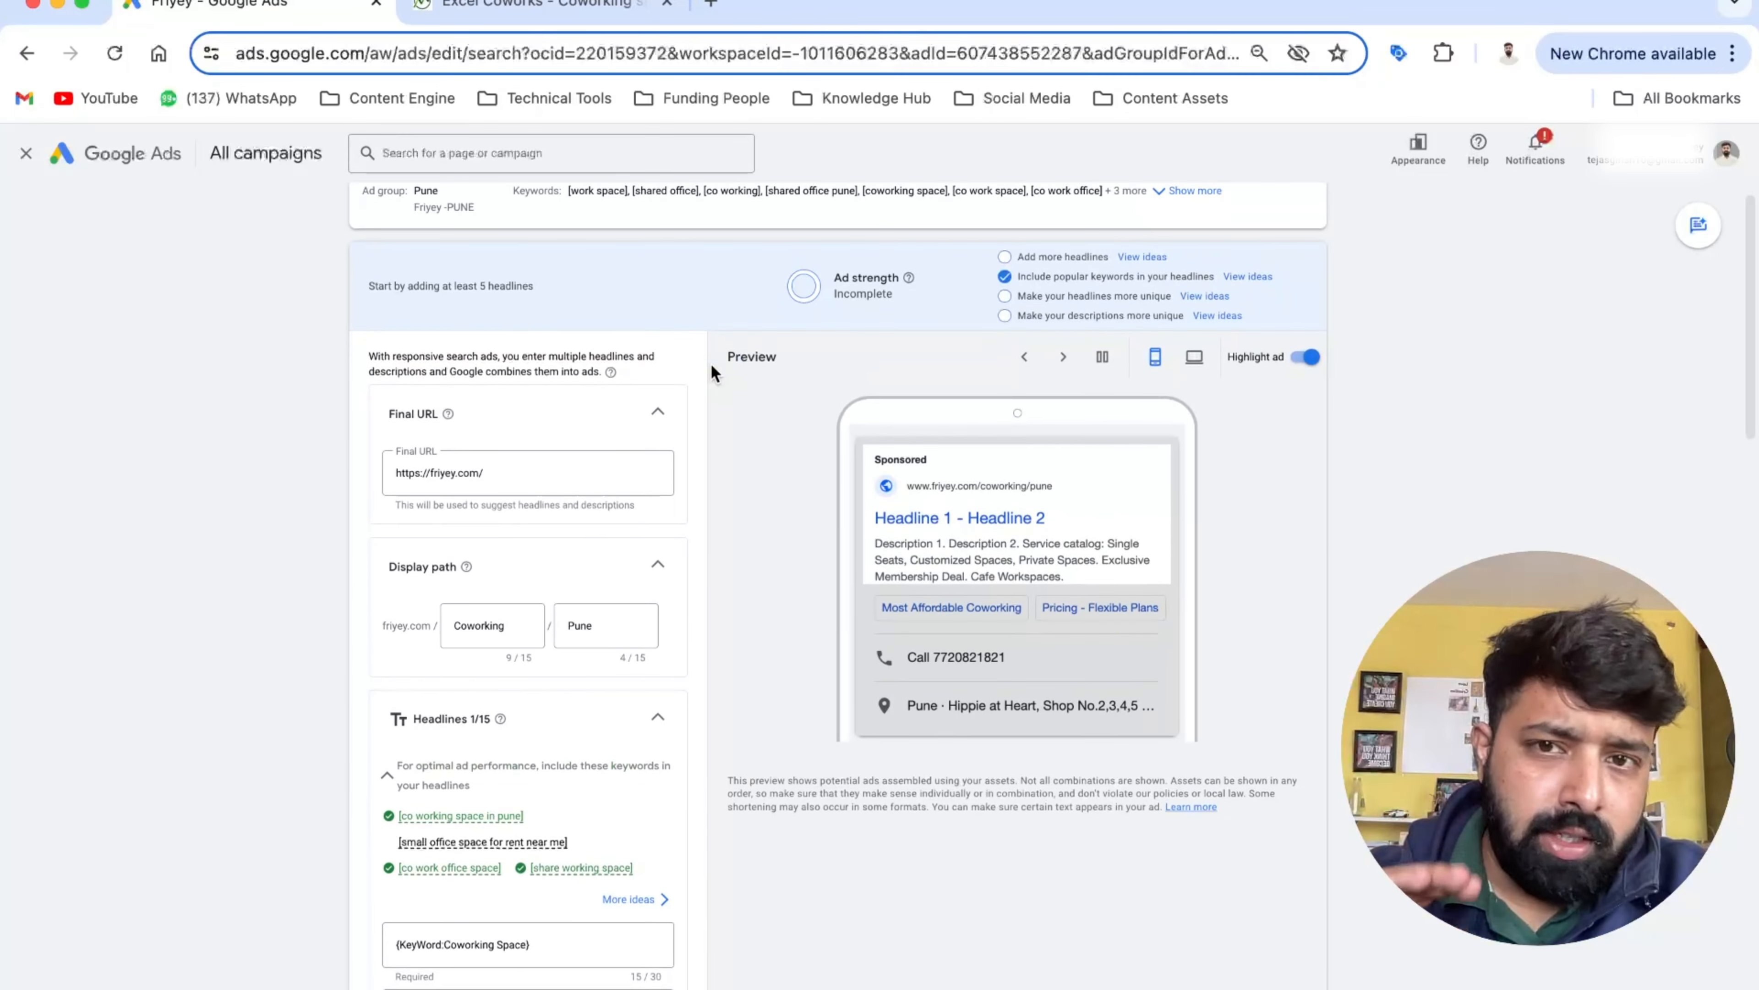
scroll(710, 365, "down", 1)
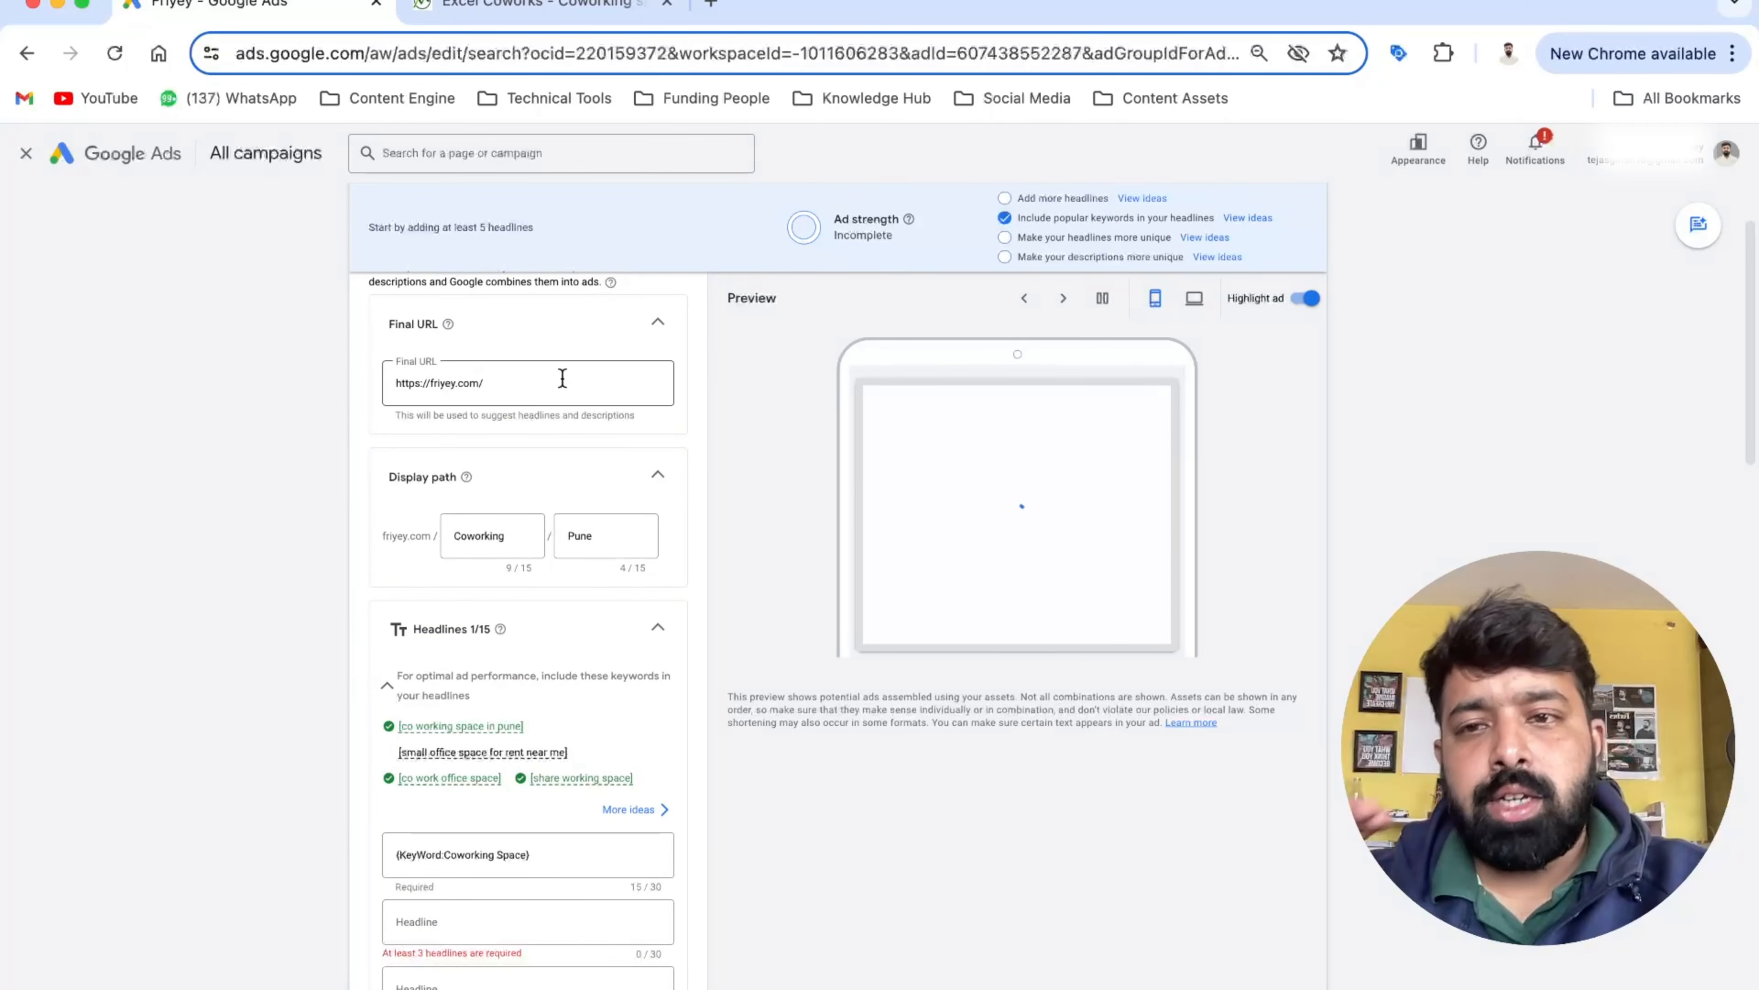
scroll(562, 581, "down", 6)
scroll(569, 673, "down", 15)
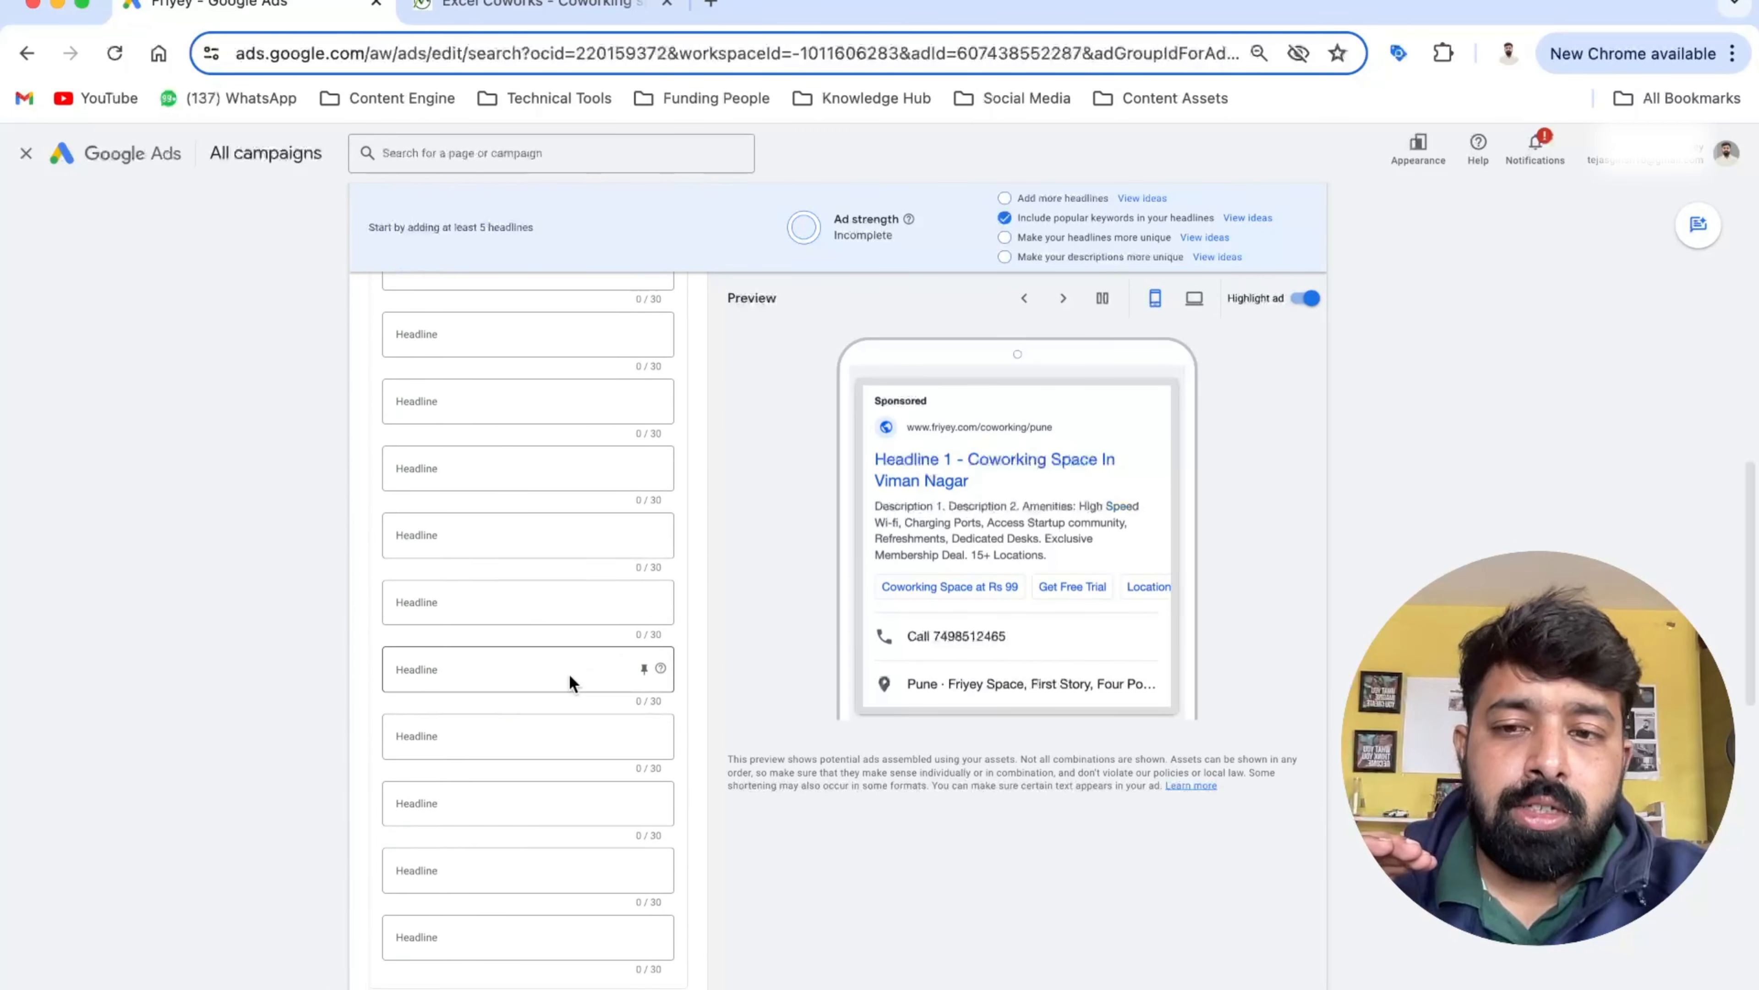
scroll(728, 847, "down", 2)
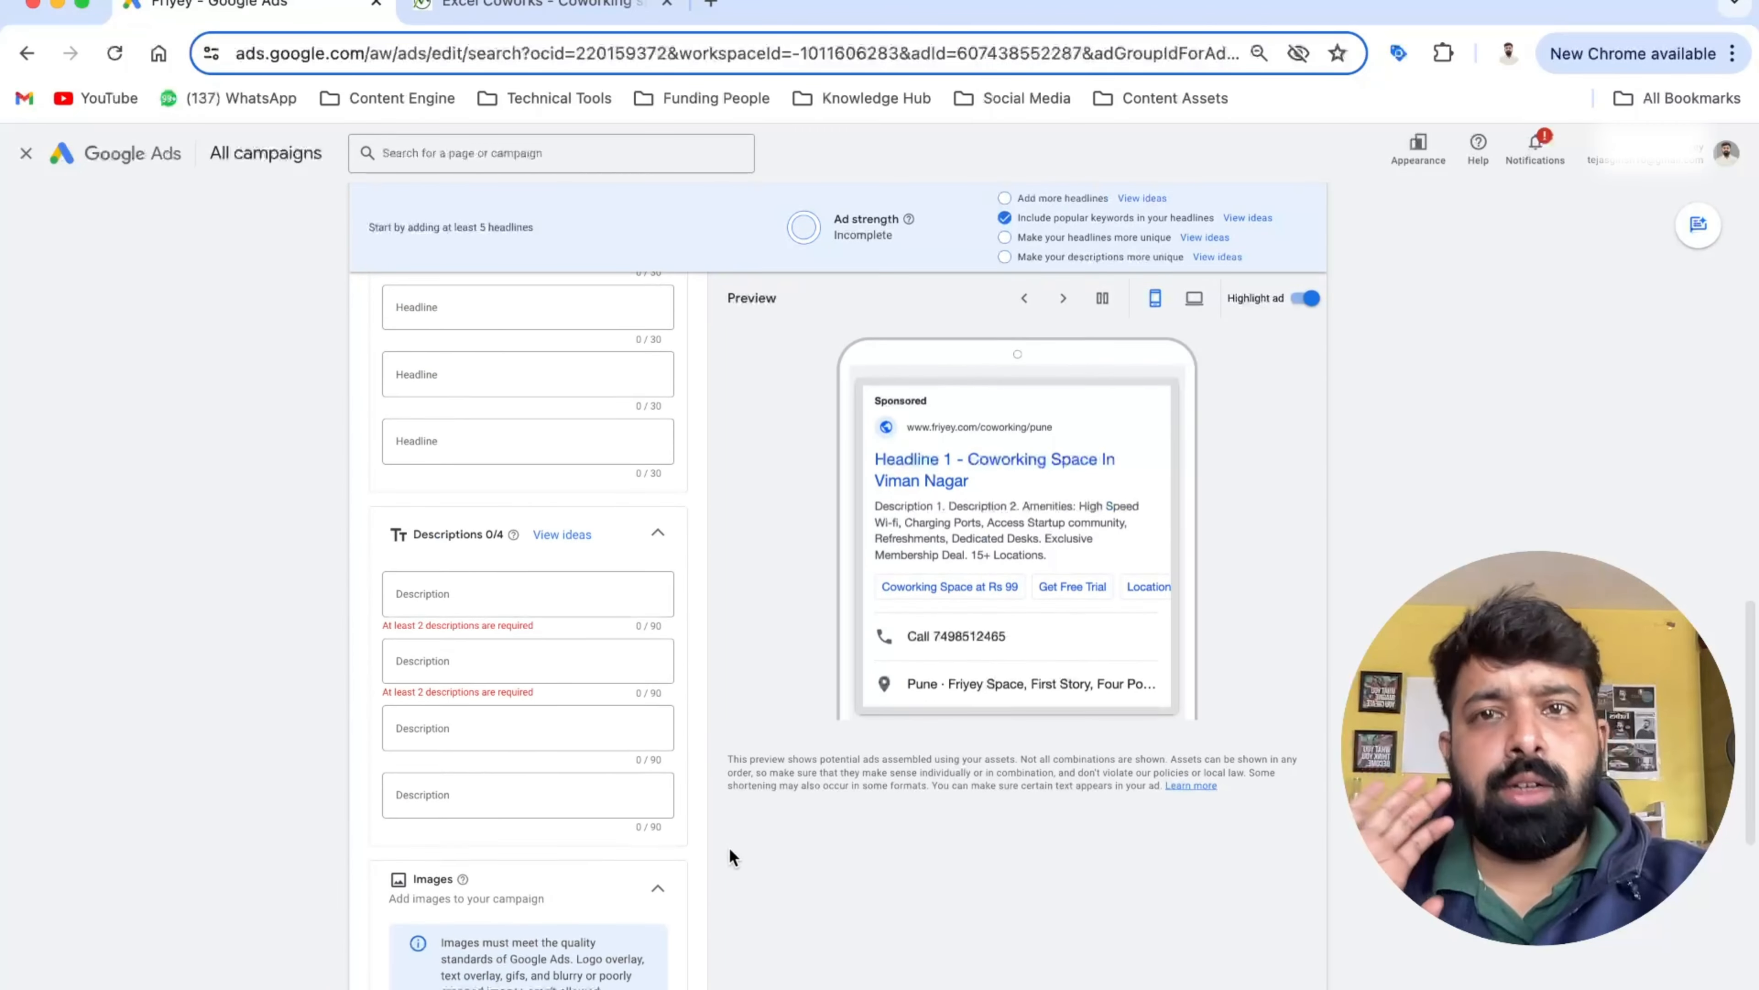
scroll(728, 847, "down", 5)
scroll(506, 790, "down", 6)
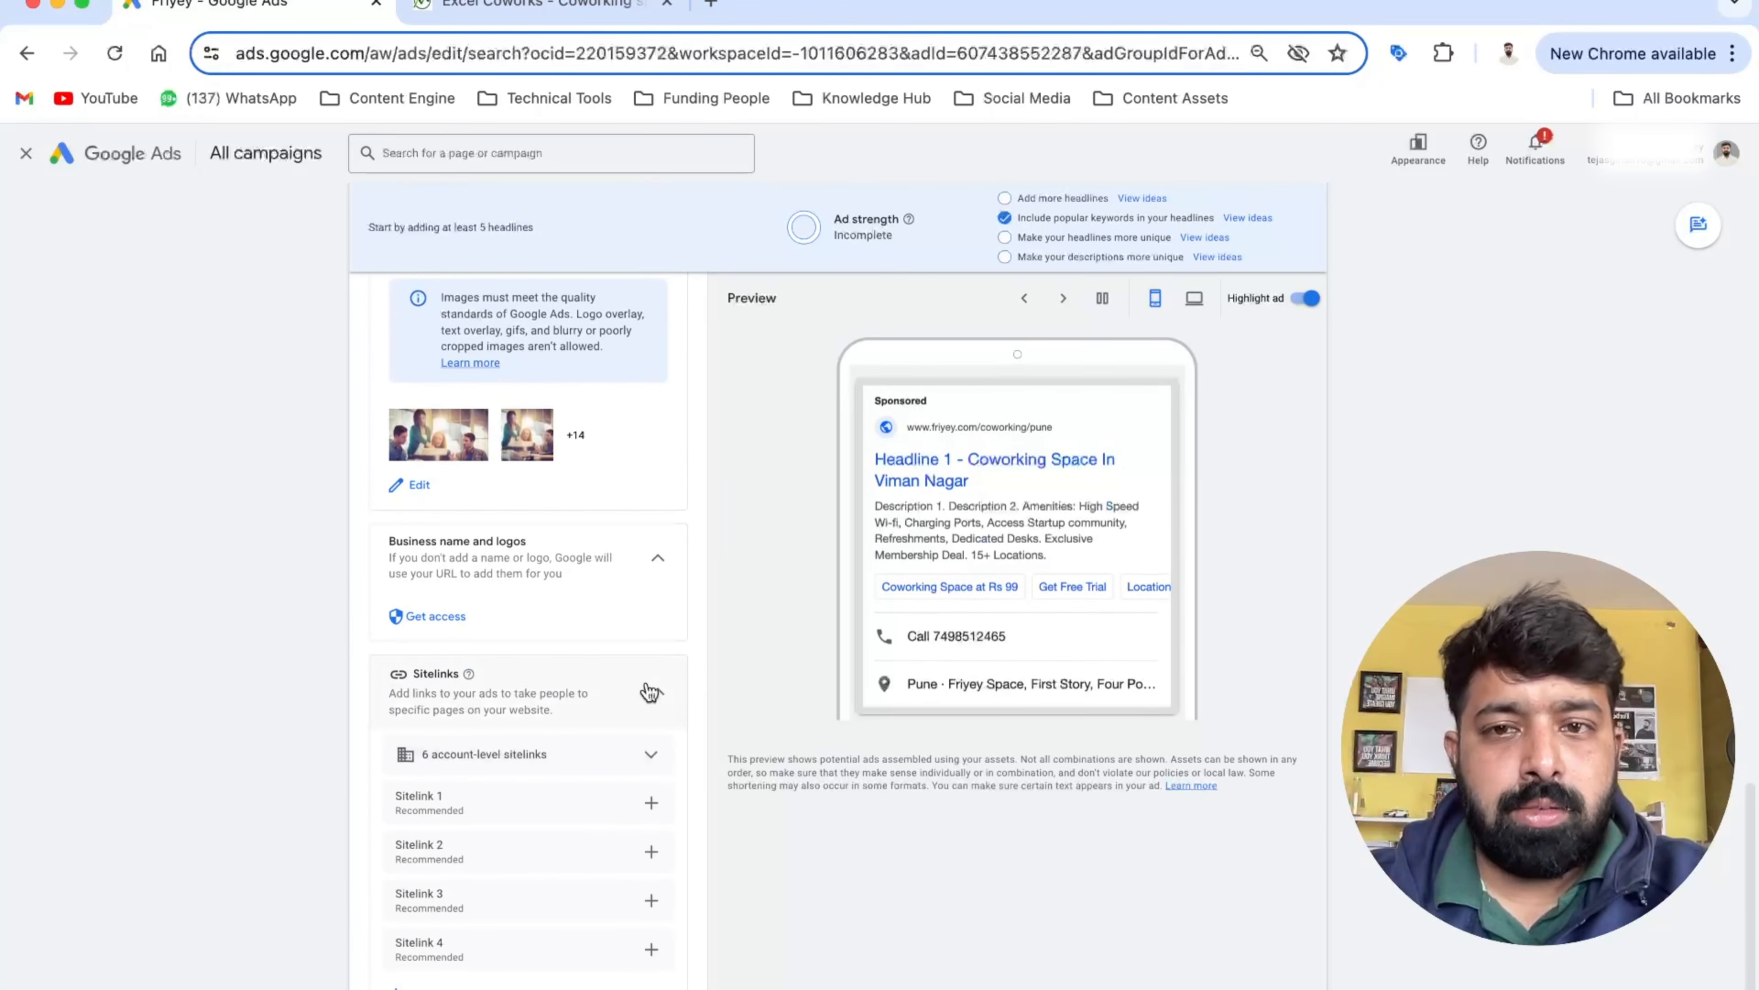
scroll(707, 670, "up", 20)
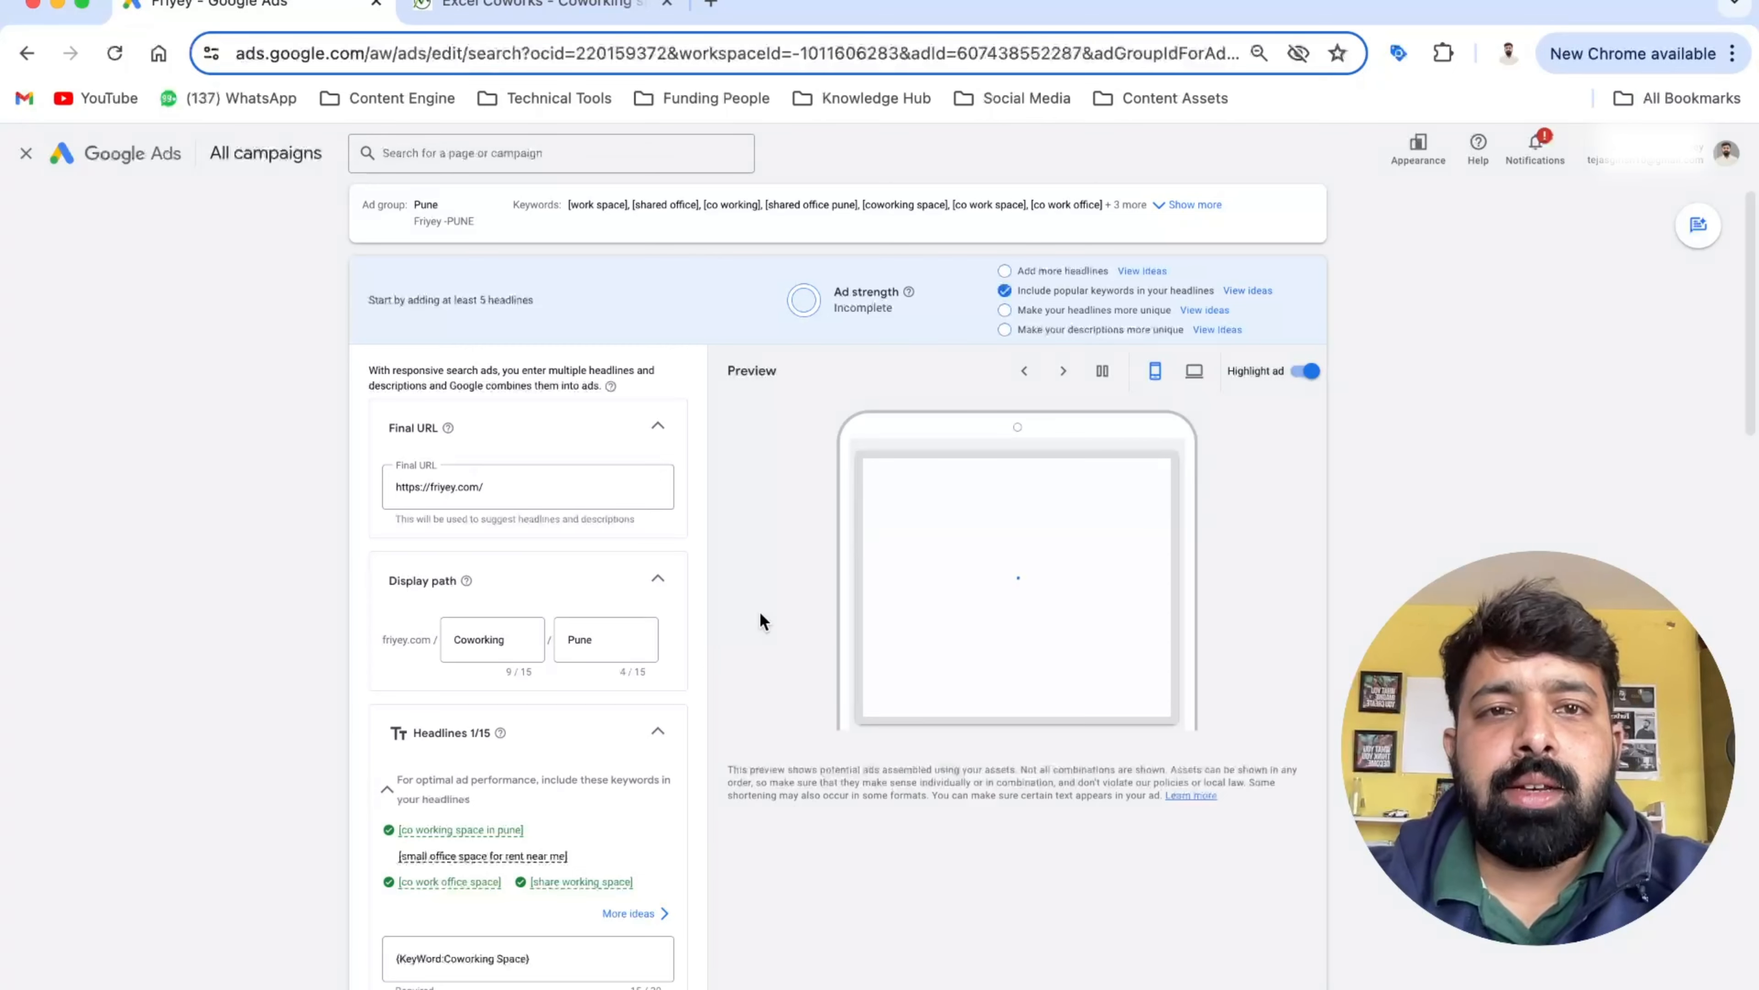
Expand the Pune ad group's keyword list and examine all of its keywords
left_click(1181, 205)
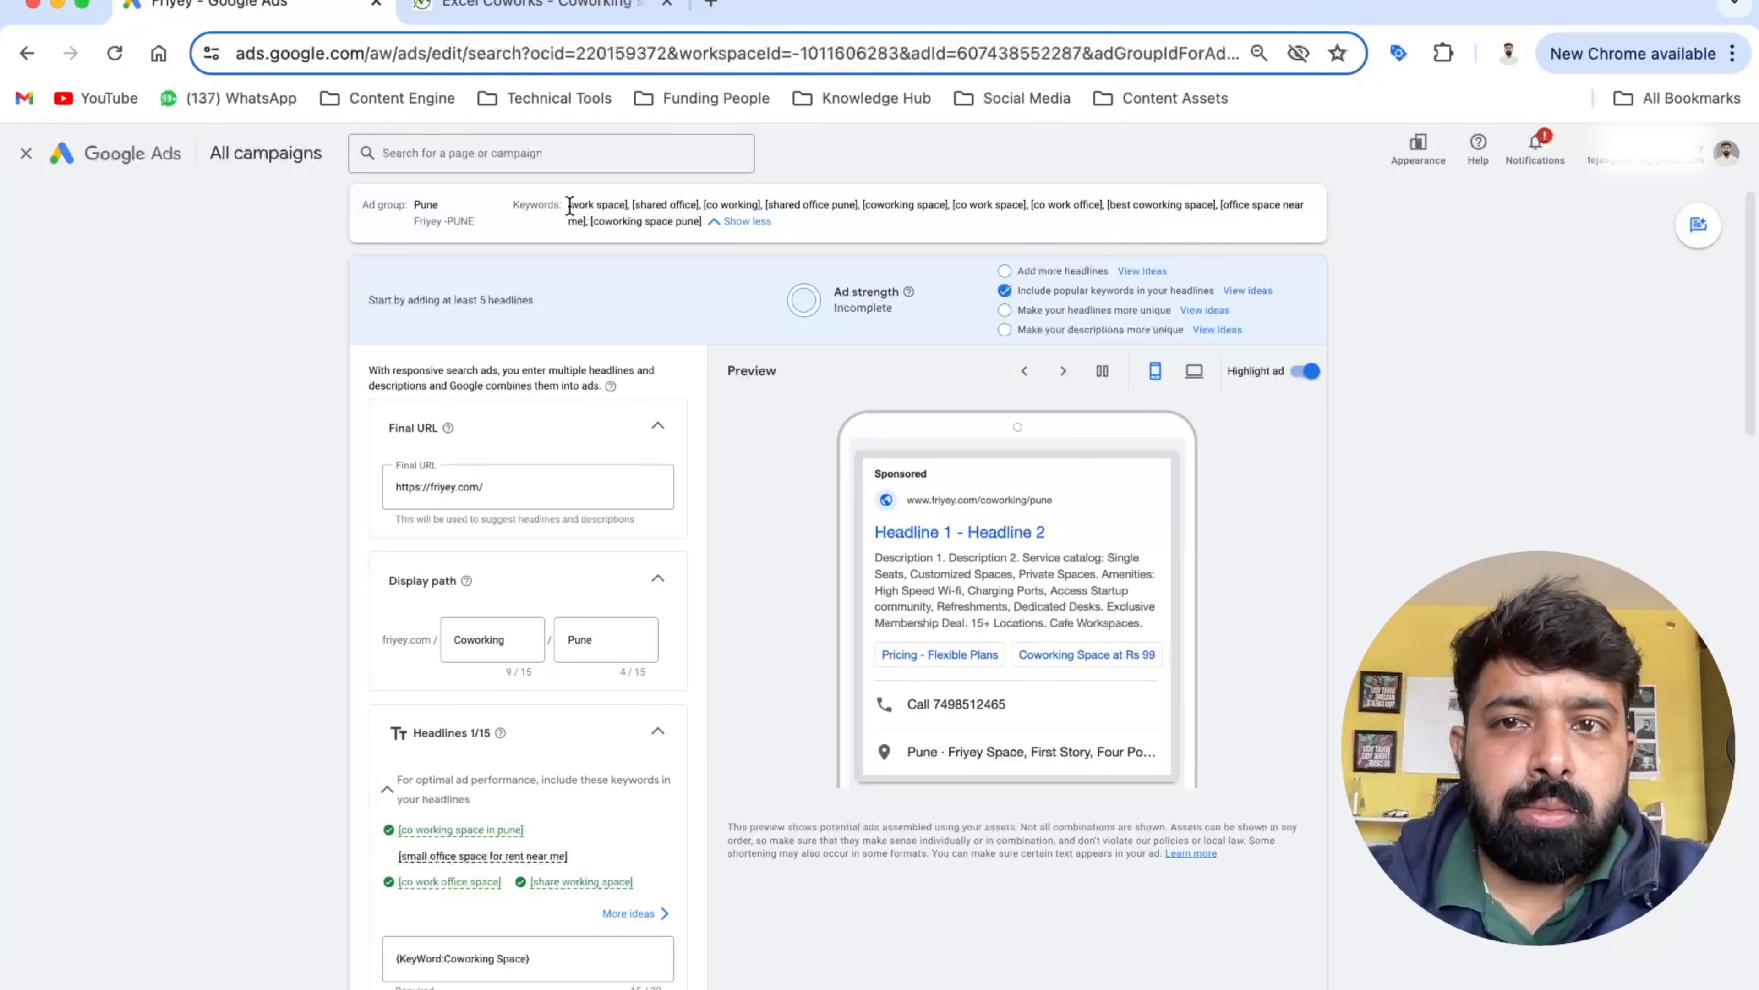
left_click_drag(569, 205, 711, 226)
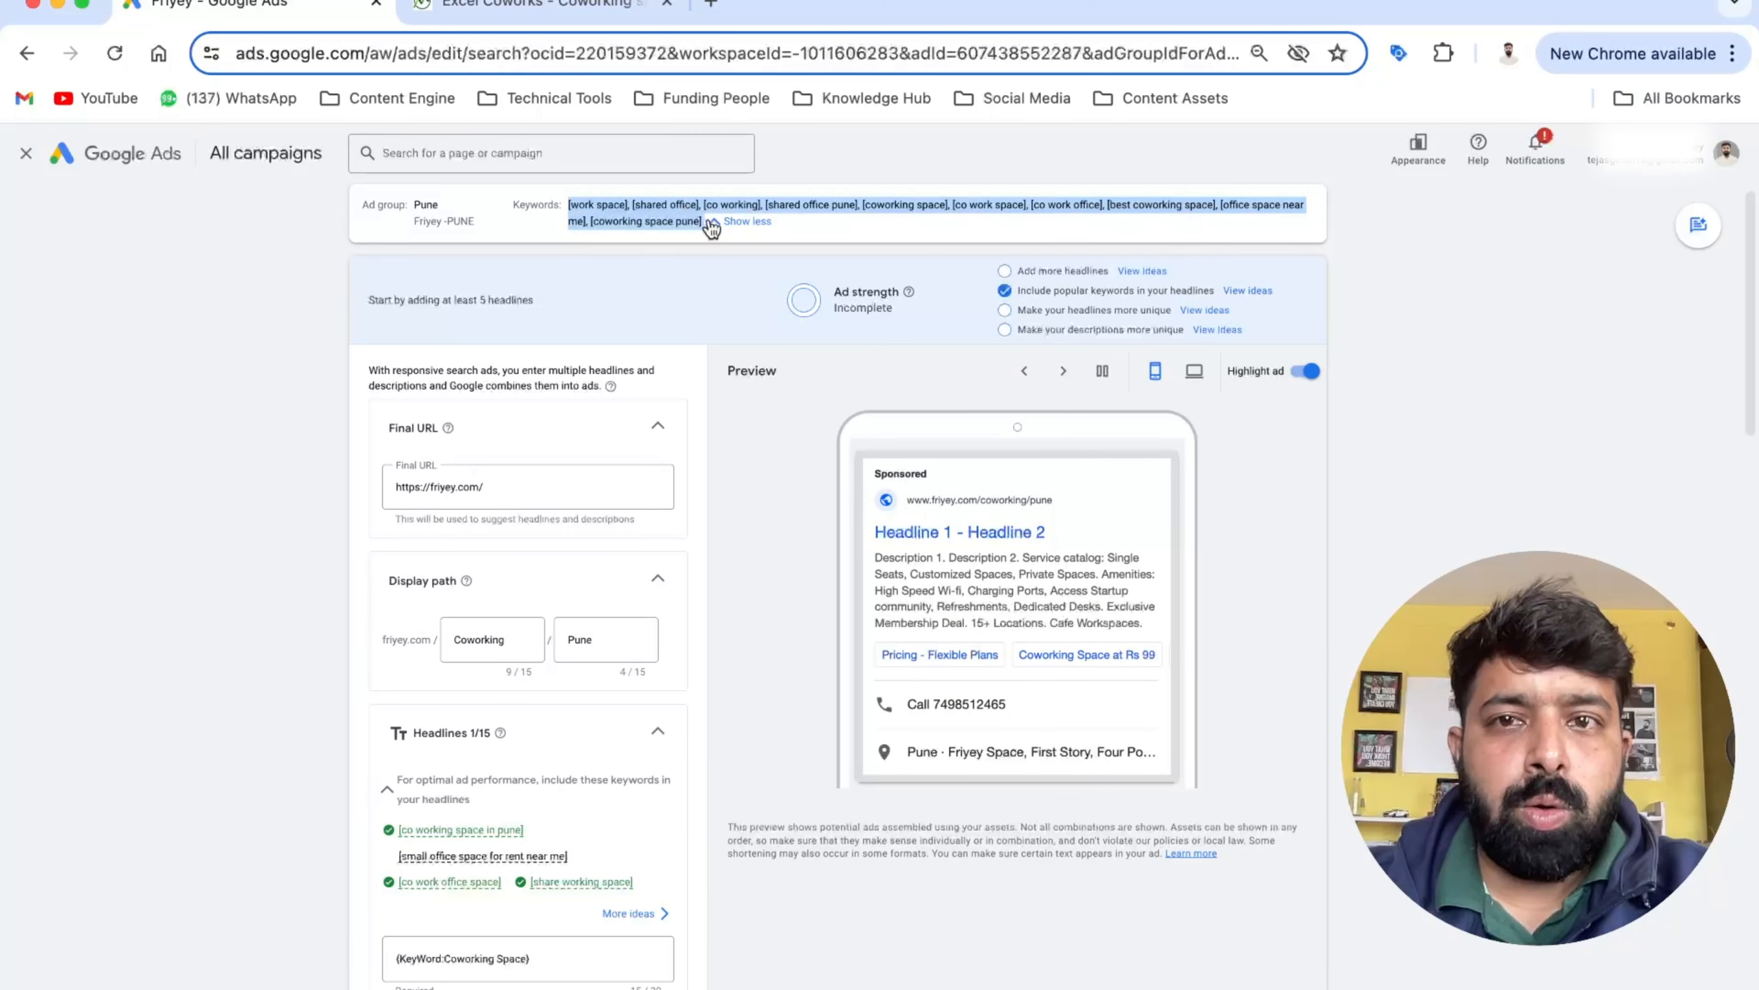
left_click(734, 410)
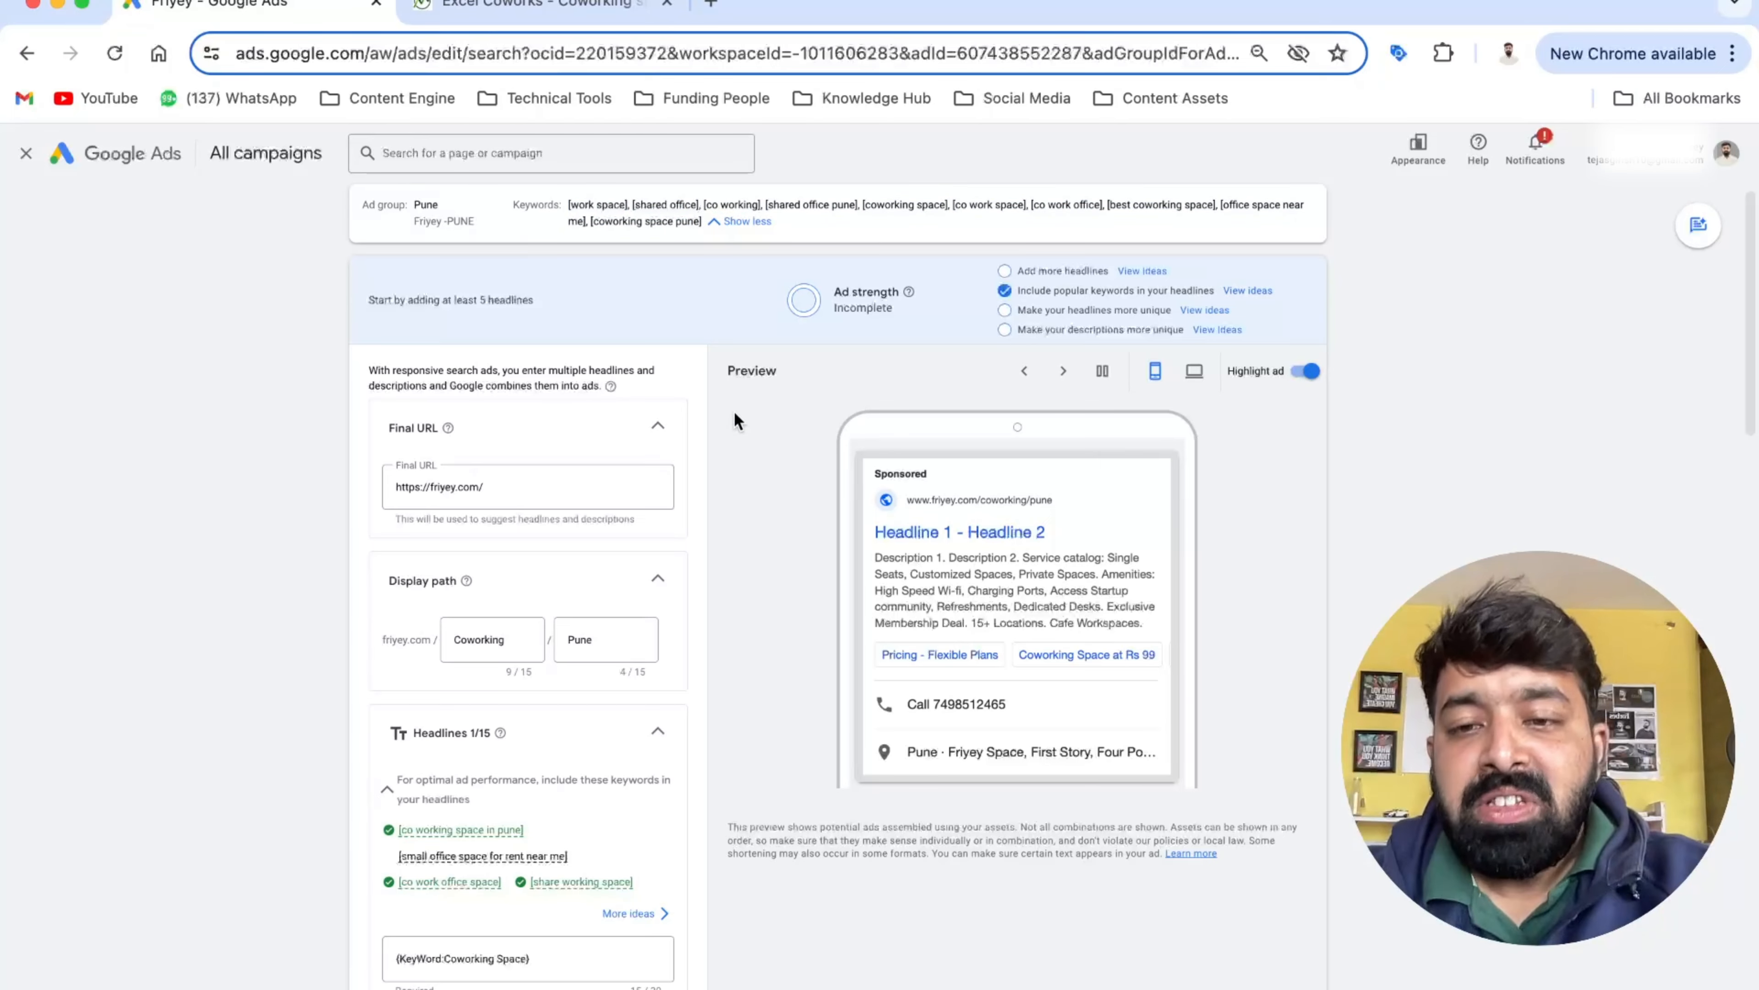
Switch to the Excel Coworks website and review its home page, including membership plans, services, visitor form and footer
left_click(547, 9)
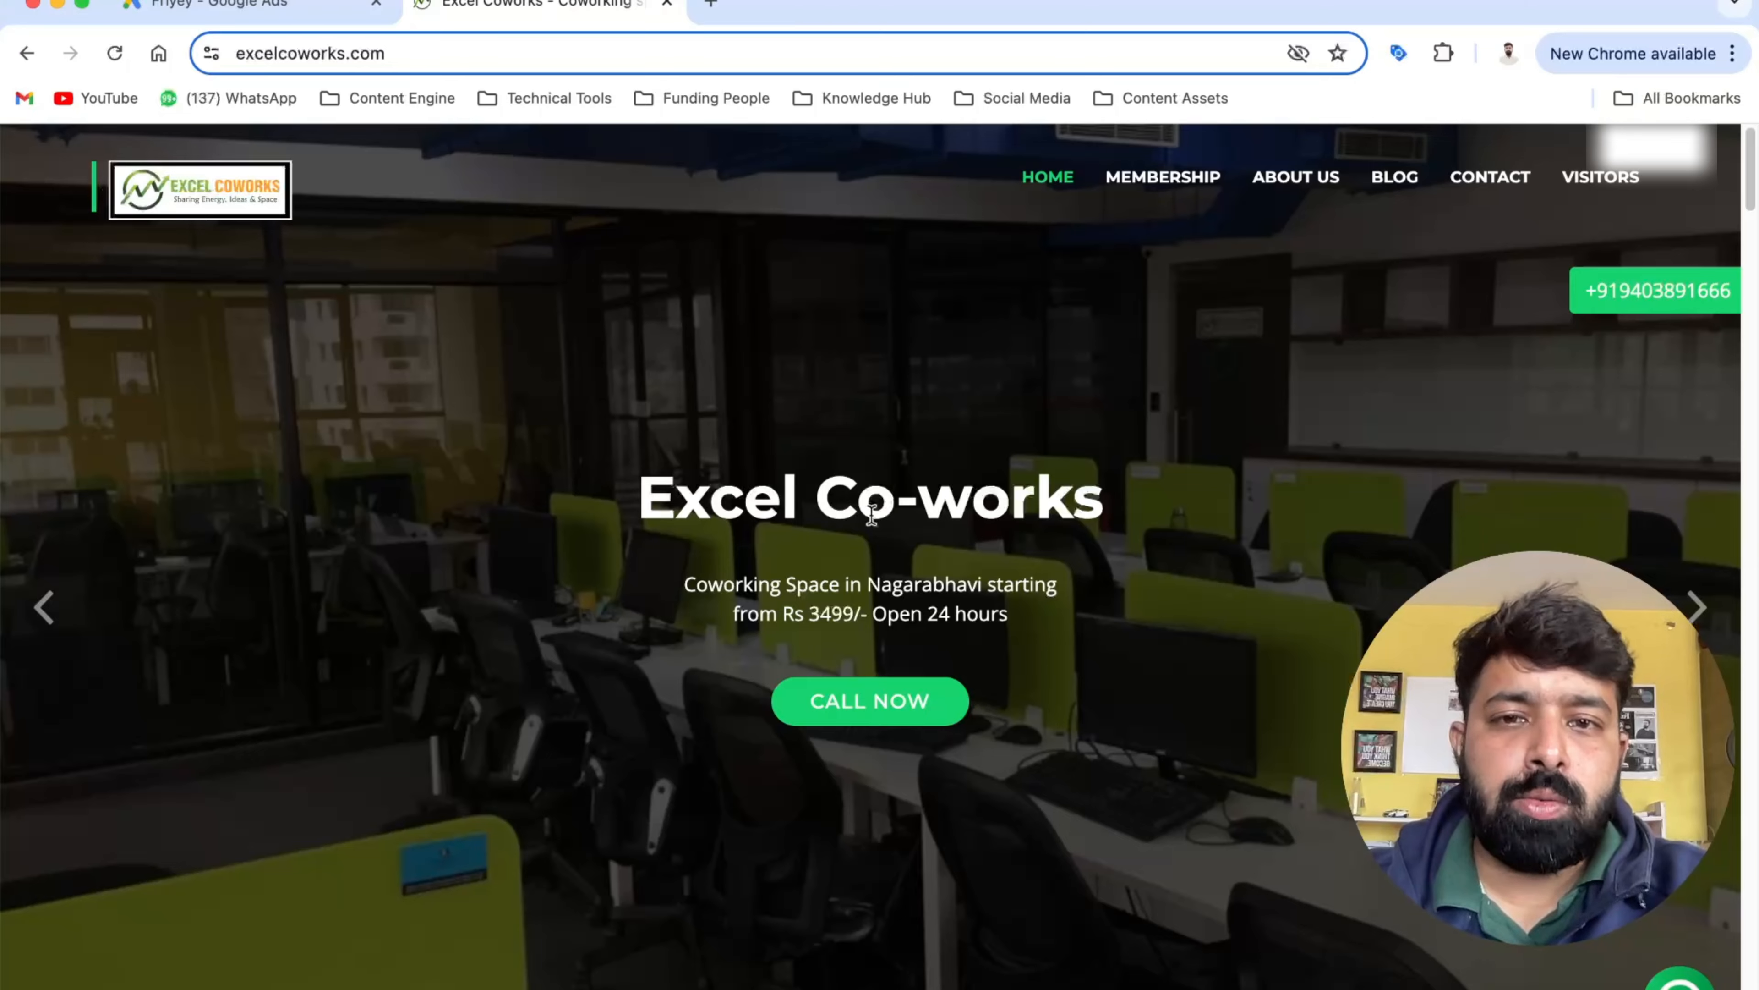
scroll(872, 514, "down", 1)
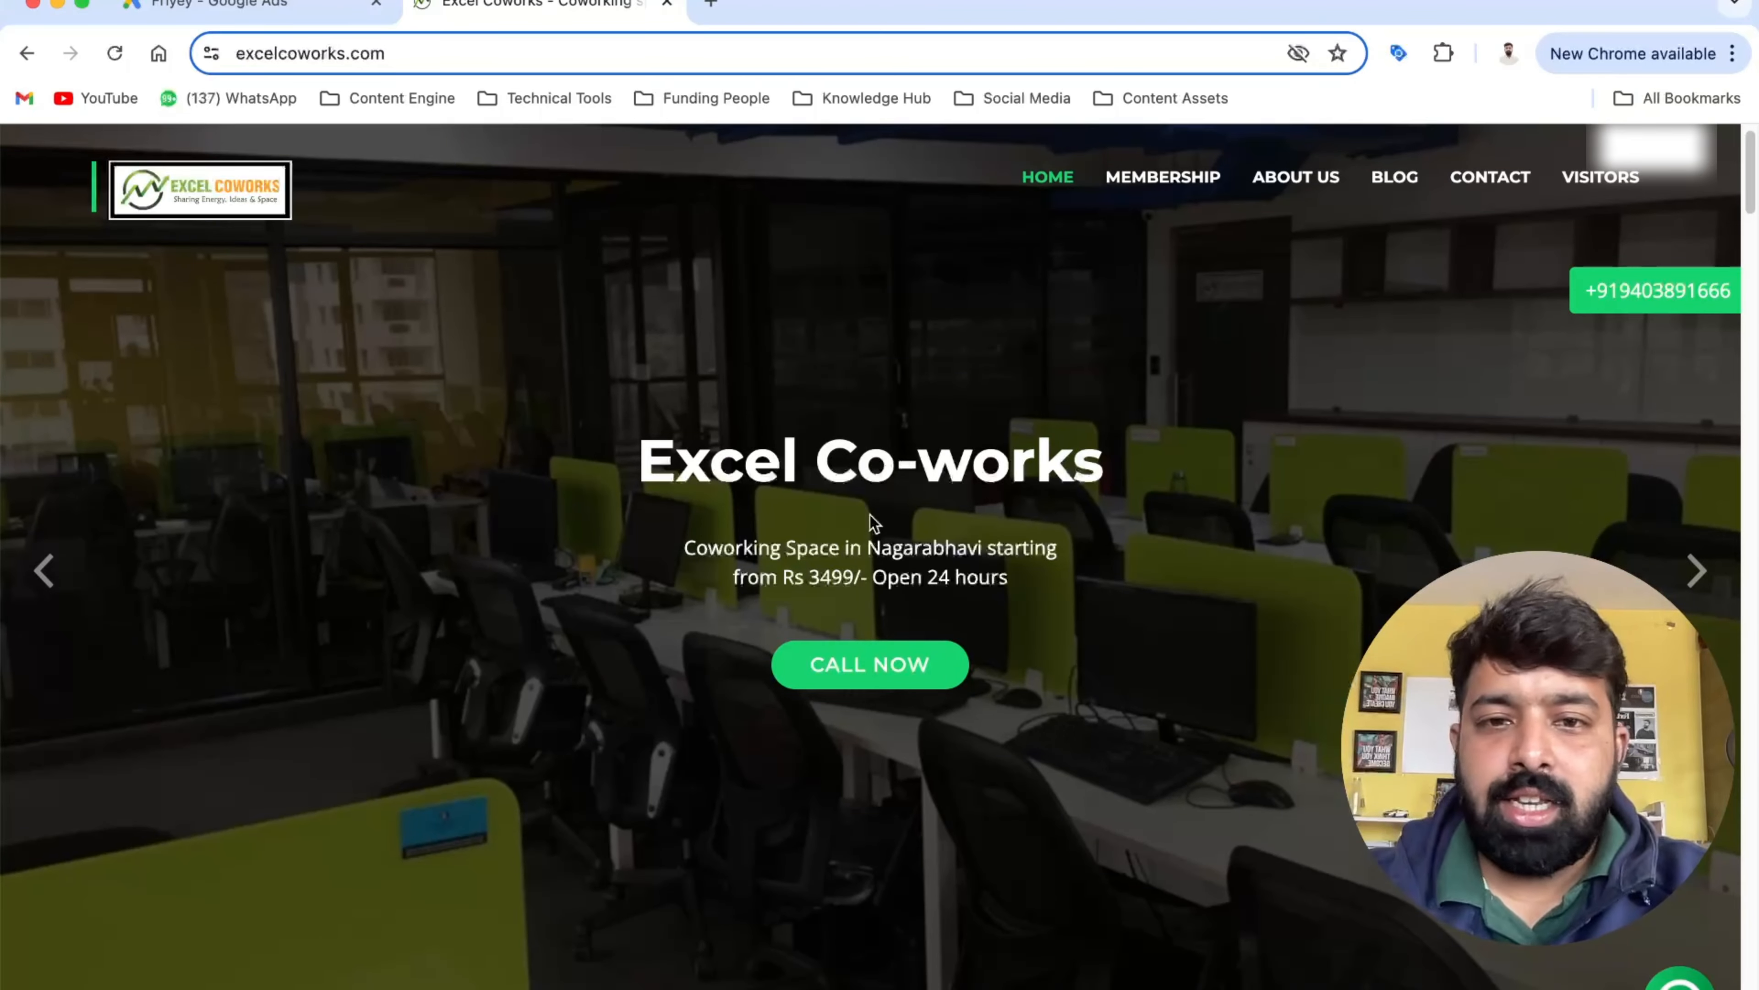
scroll(870, 514, "down", 15)
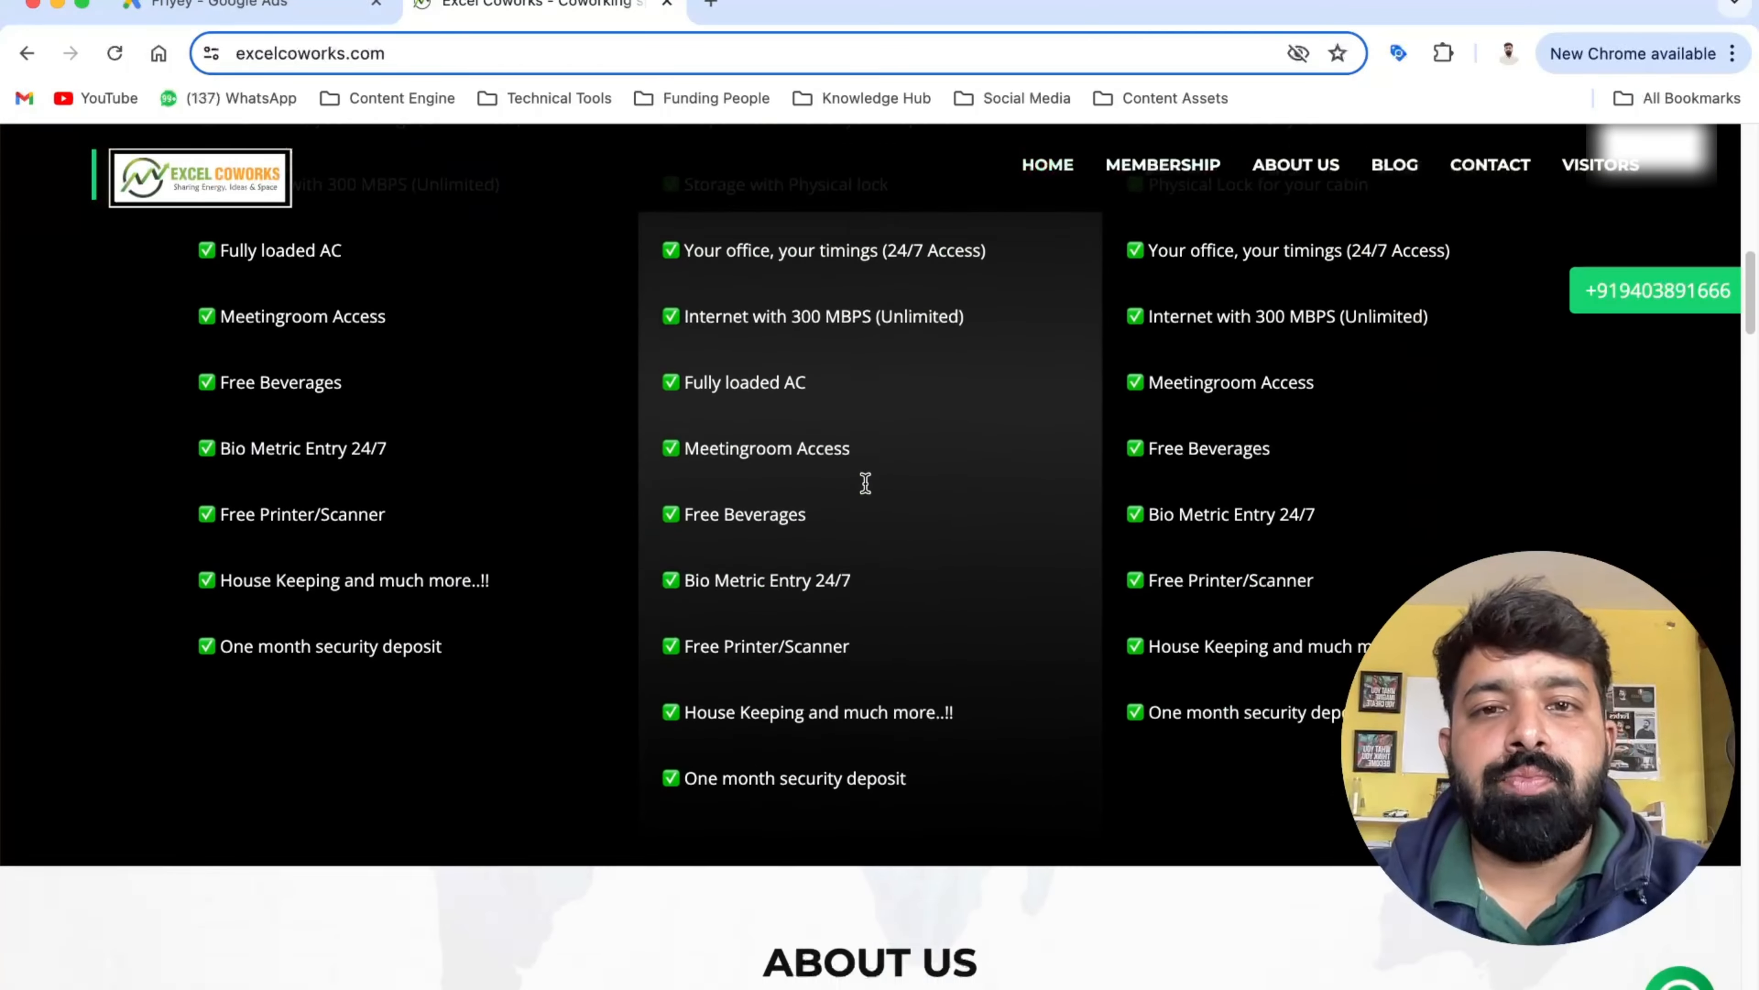
scroll(865, 483, "down", 10)
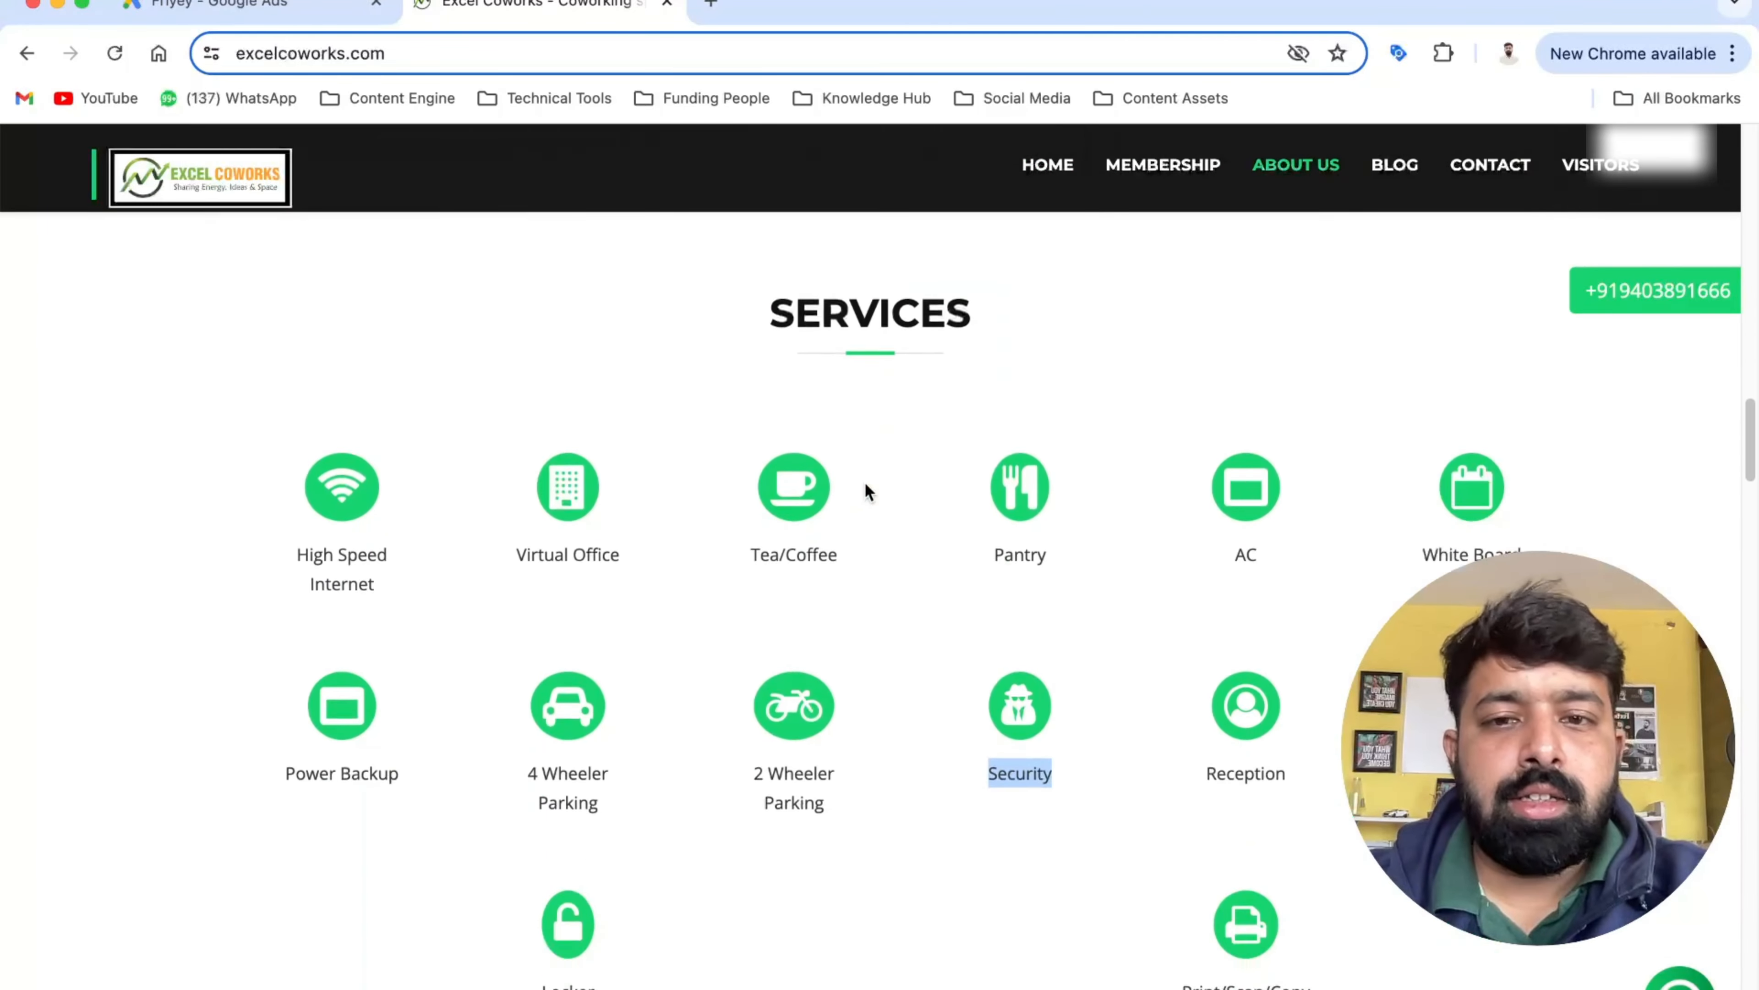
scroll(864, 483, "down", 15)
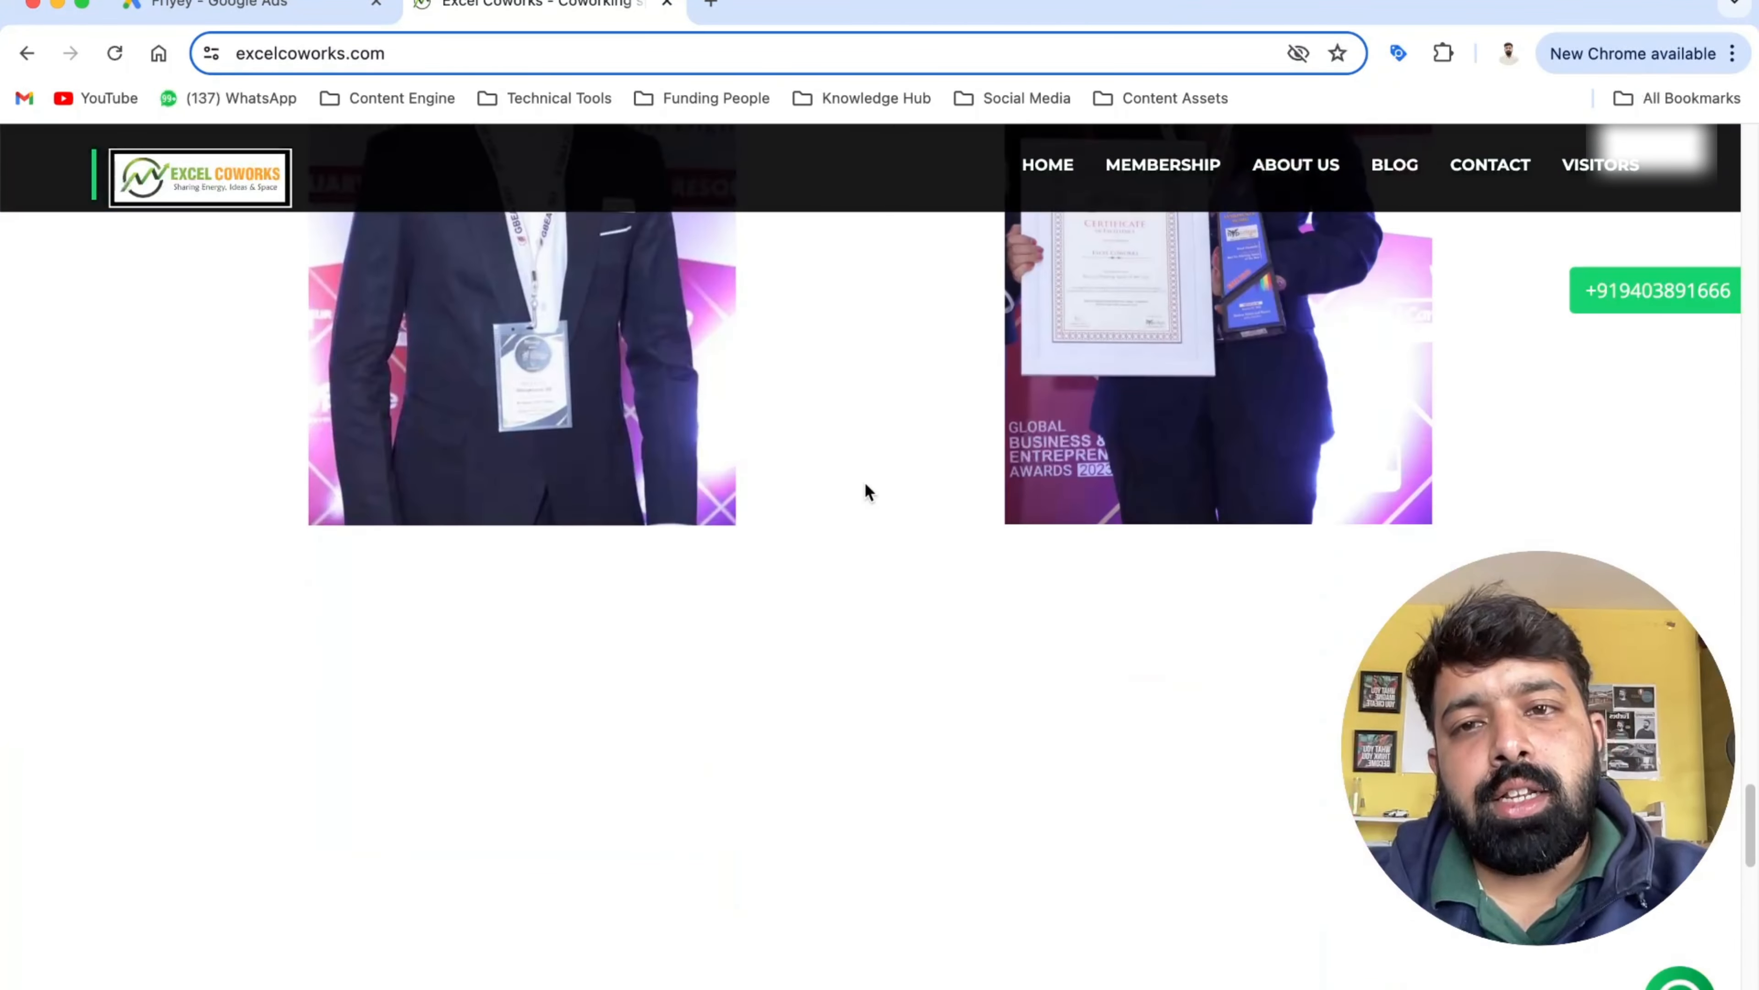
scroll(864, 482, "up", 5)
scroll(865, 481, "down", 15)
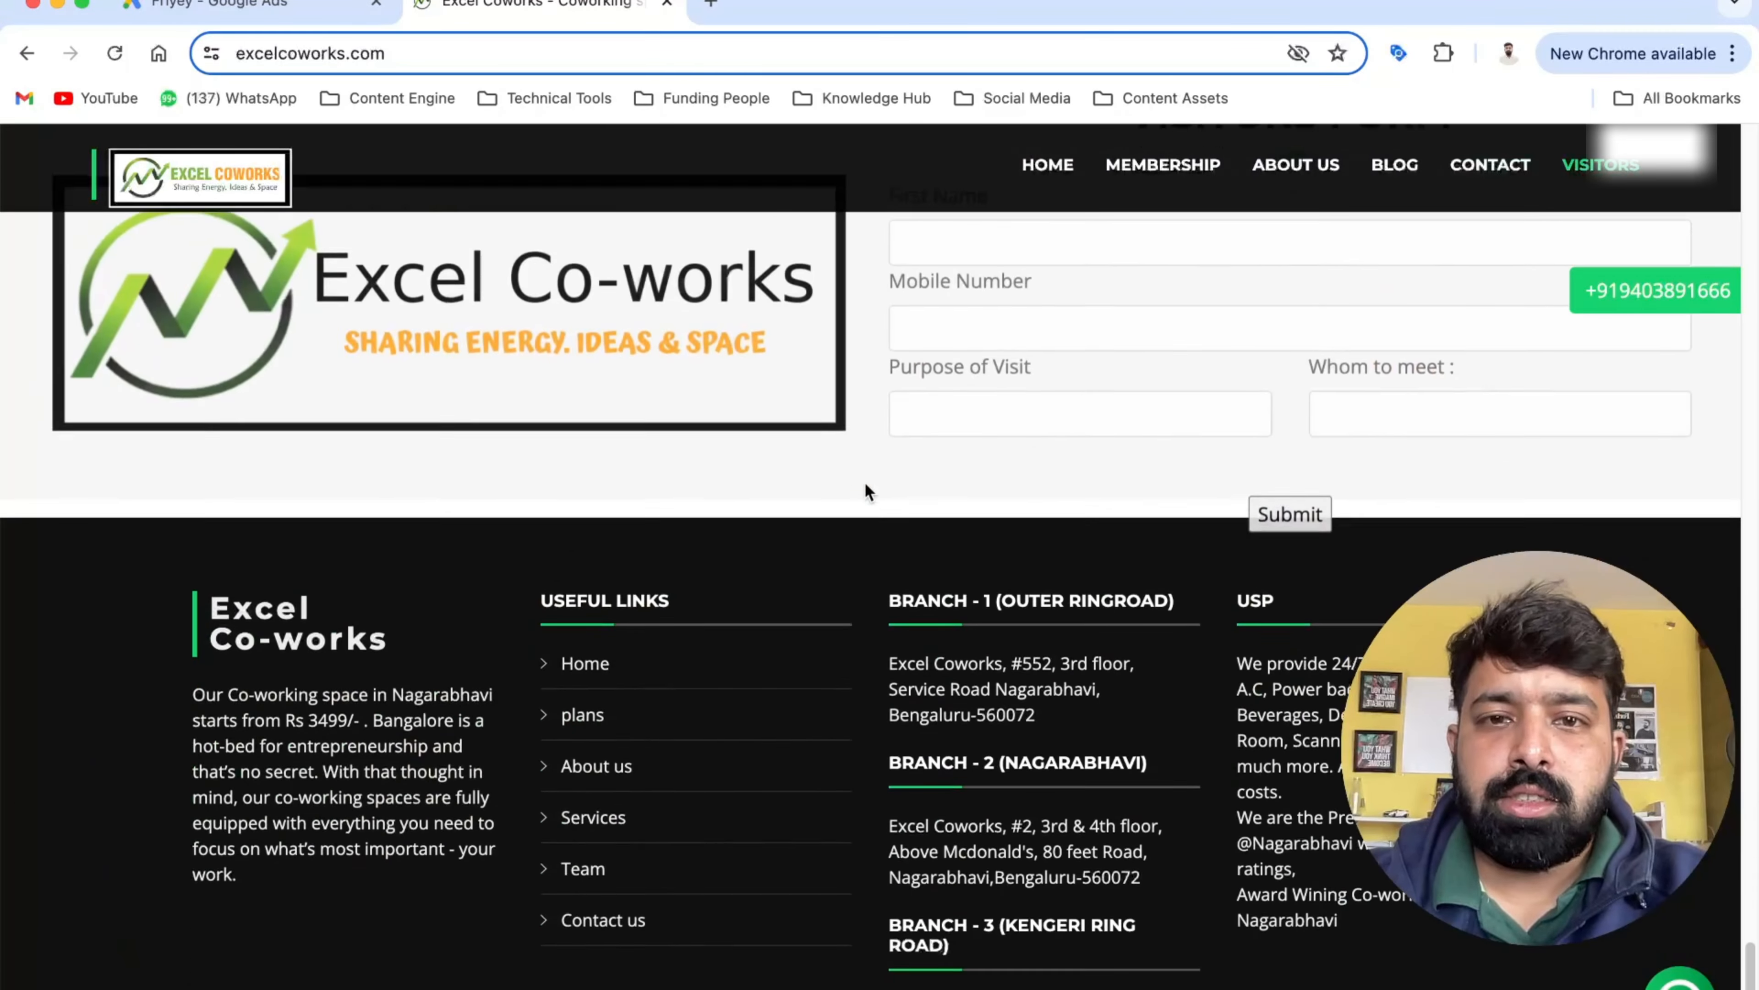
scroll(865, 481, "down", 5)
scroll(864, 483, "up", 20)
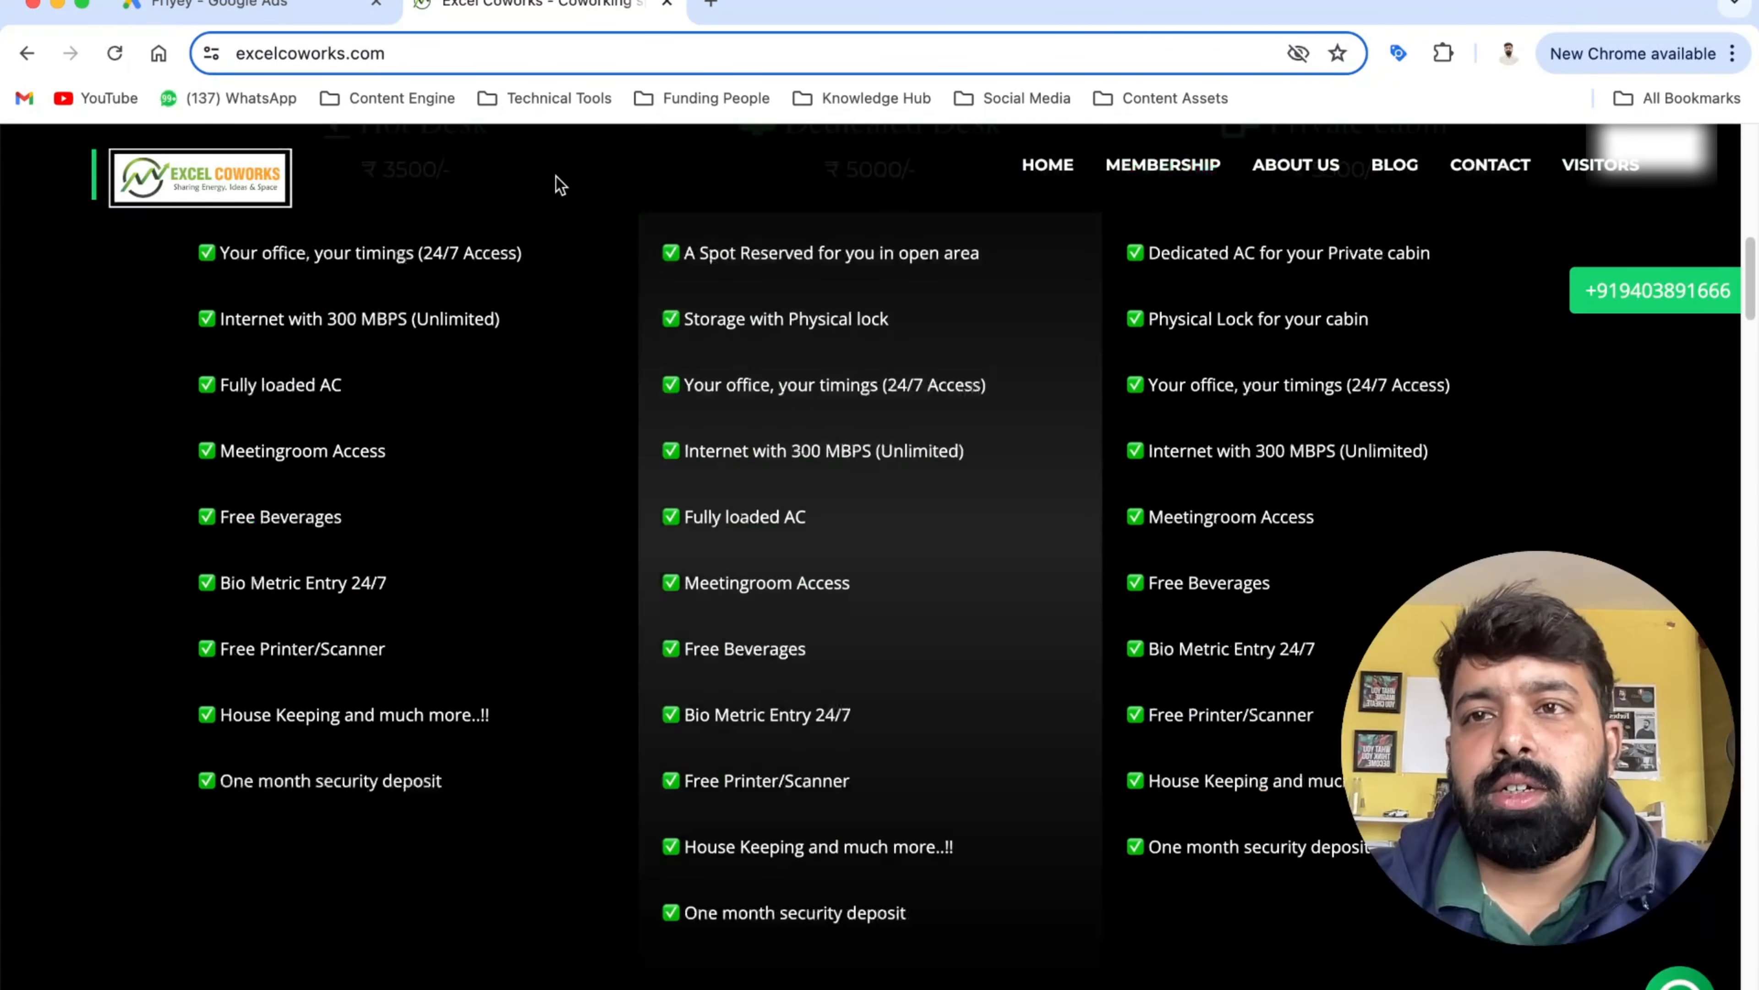
Return to the Google Ads ad form and examine the headline fields, the ad group's keywords and the ad strength
left_click(302, 14)
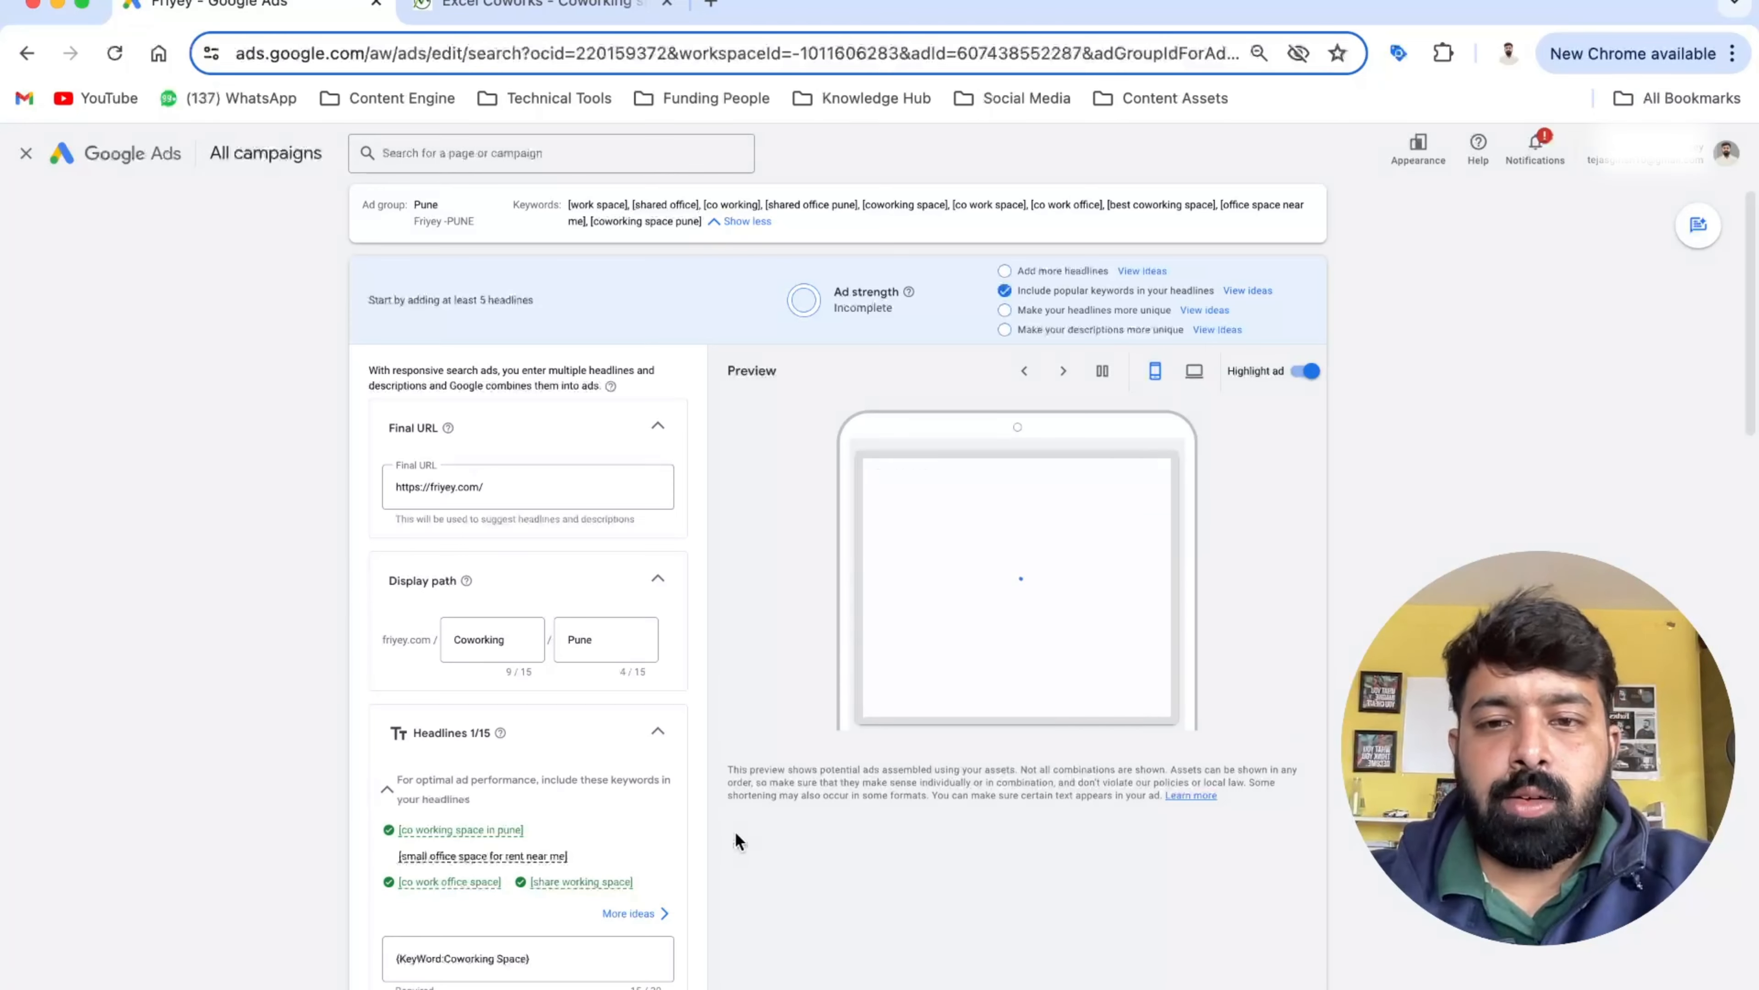
scroll(735, 831, "down", 5)
scroll(714, 718, "down", 4)
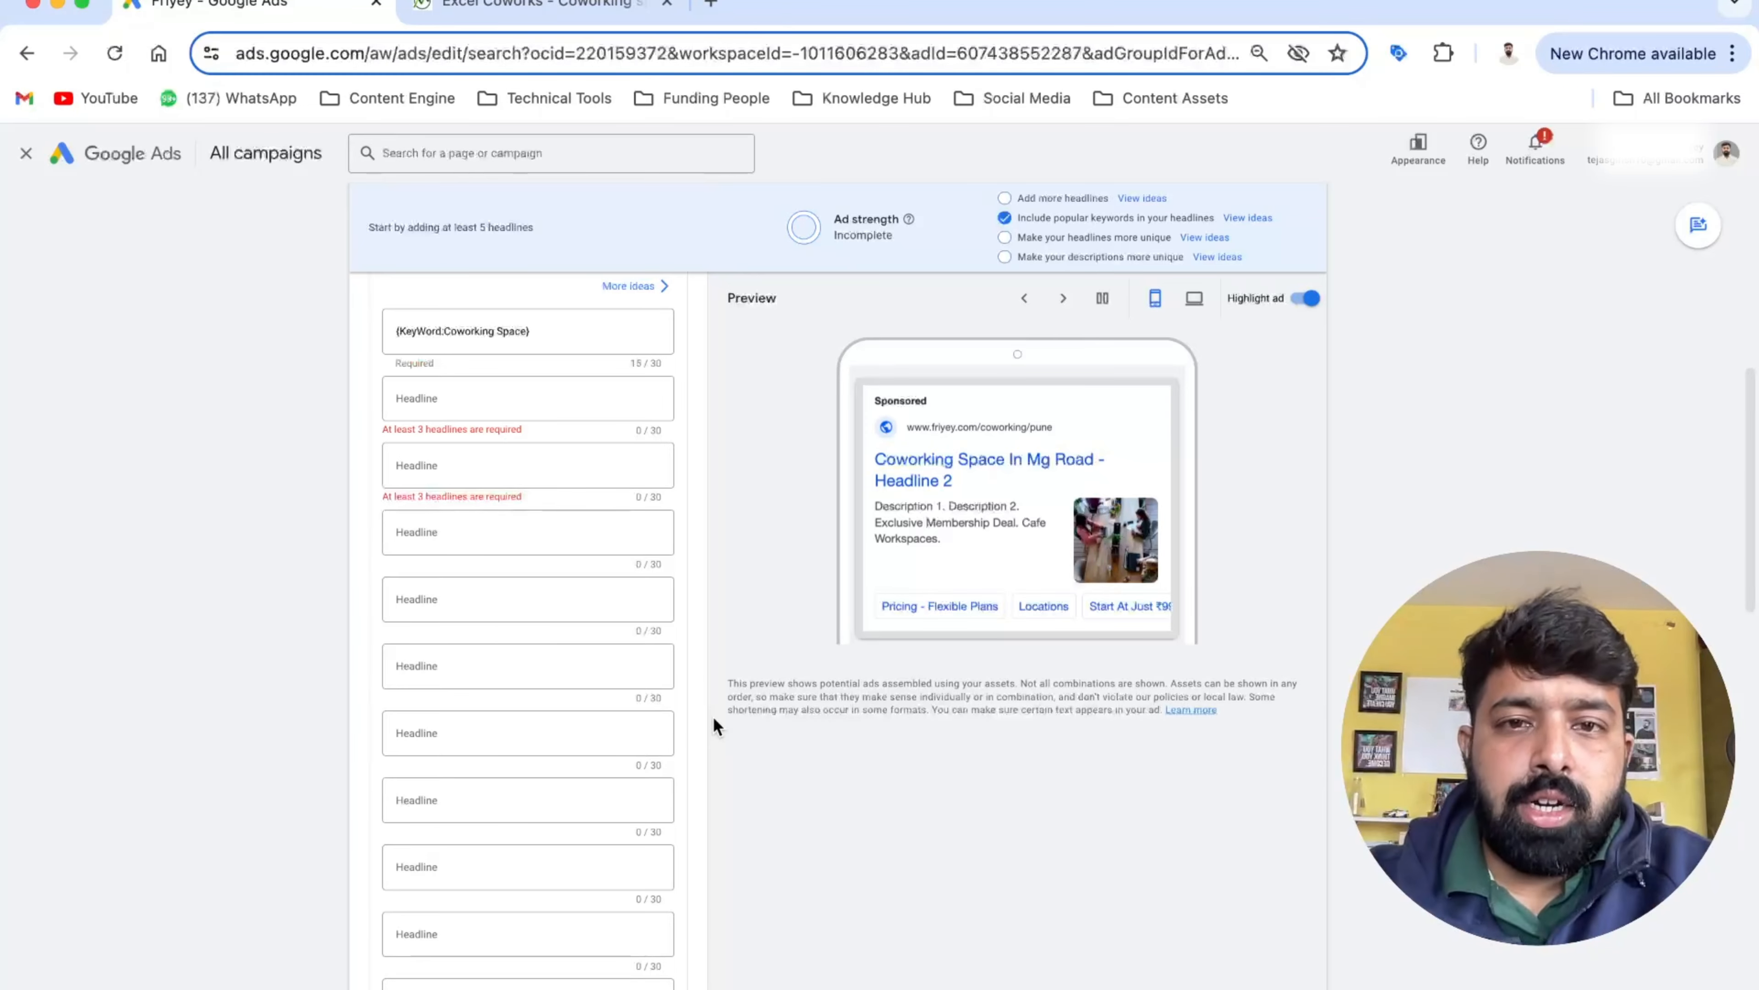
scroll(713, 716, "up", 10)
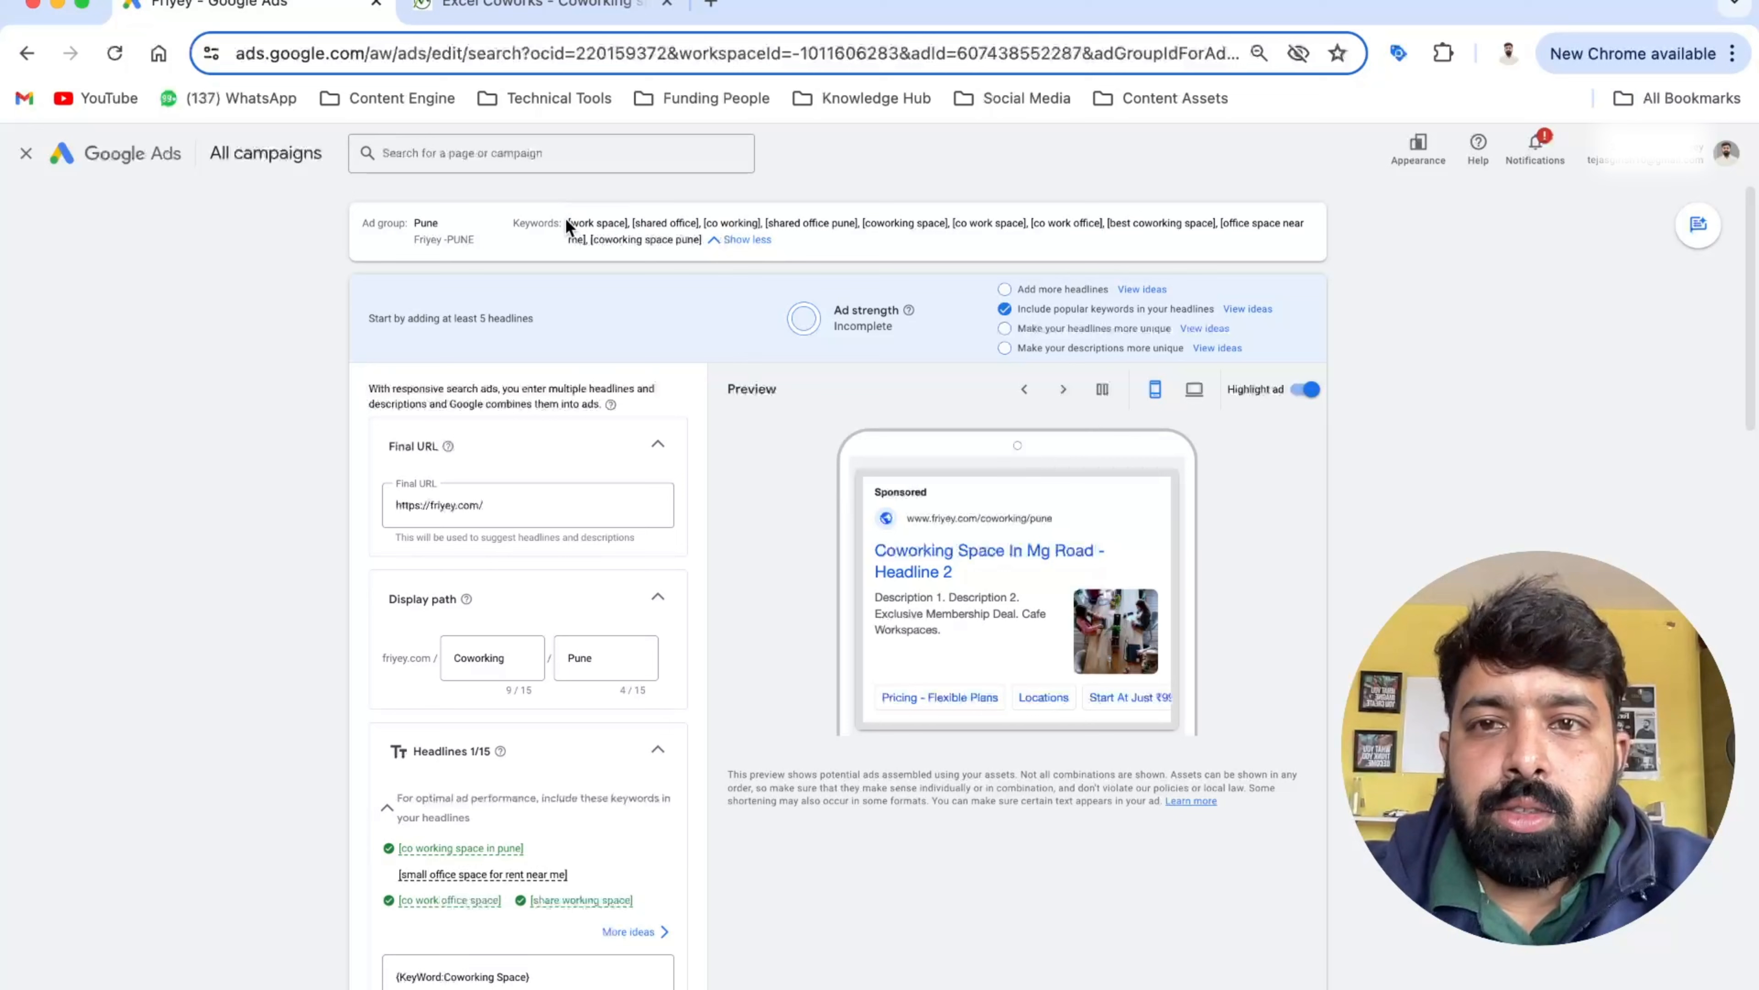
left_click_drag(565, 220, 835, 234)
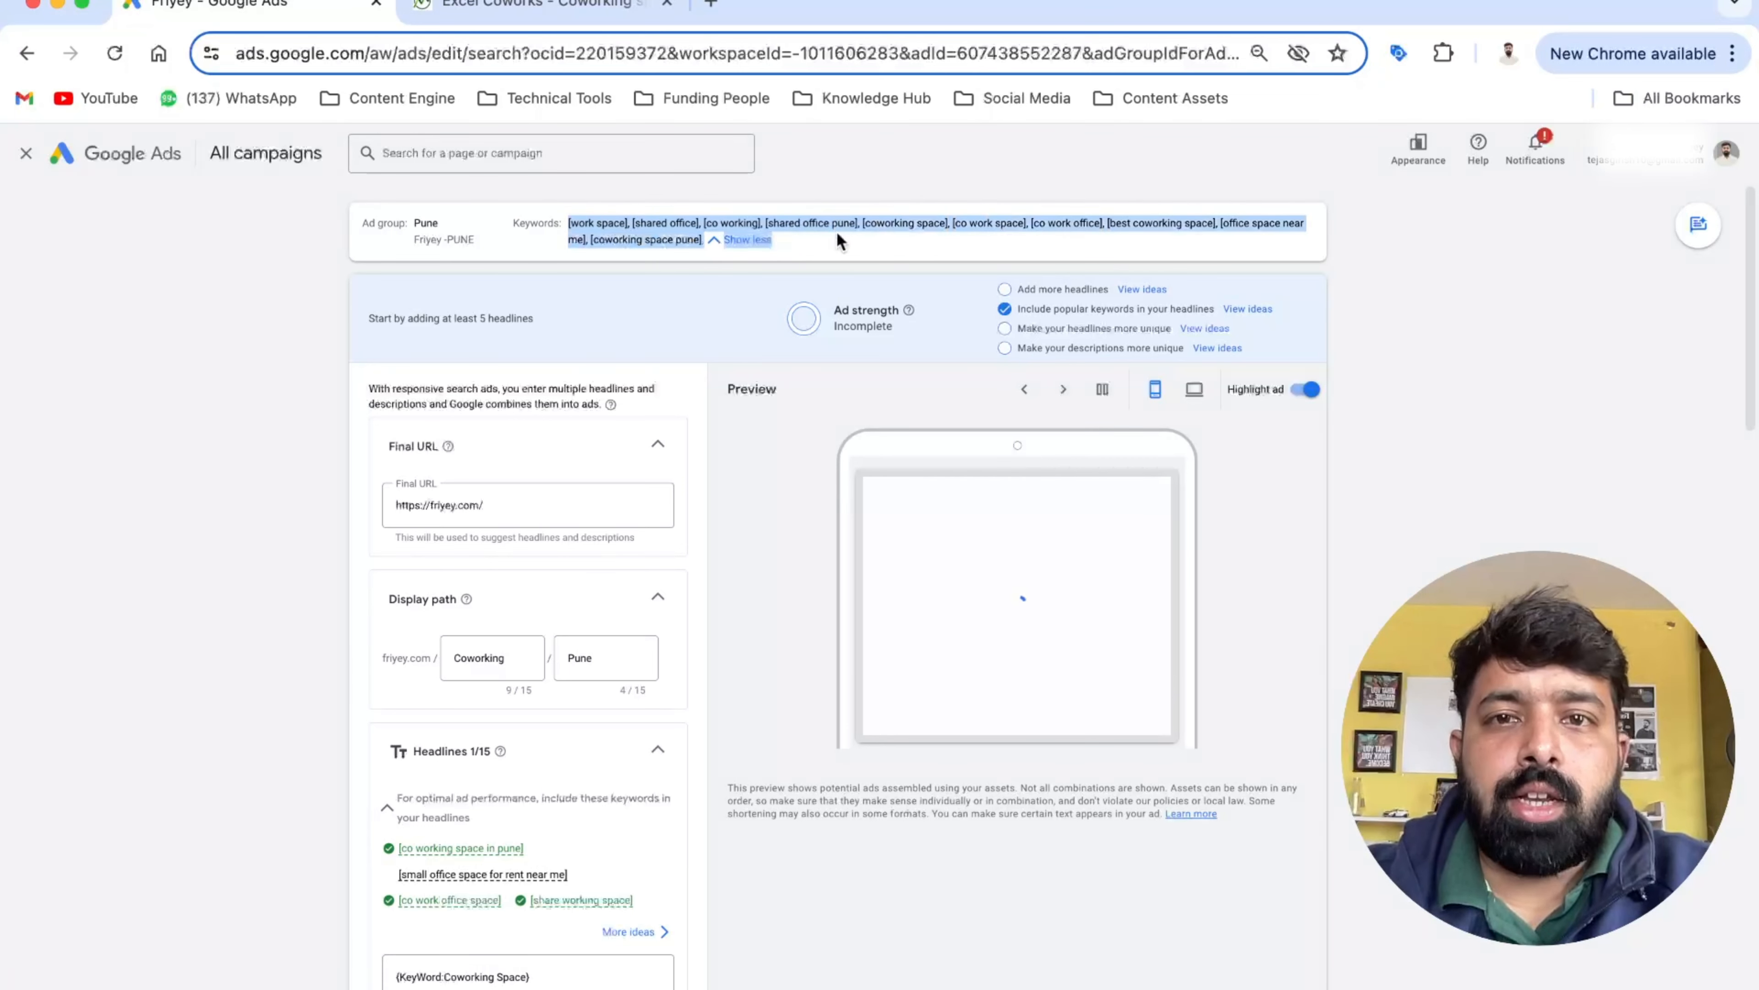
left_click(837, 233)
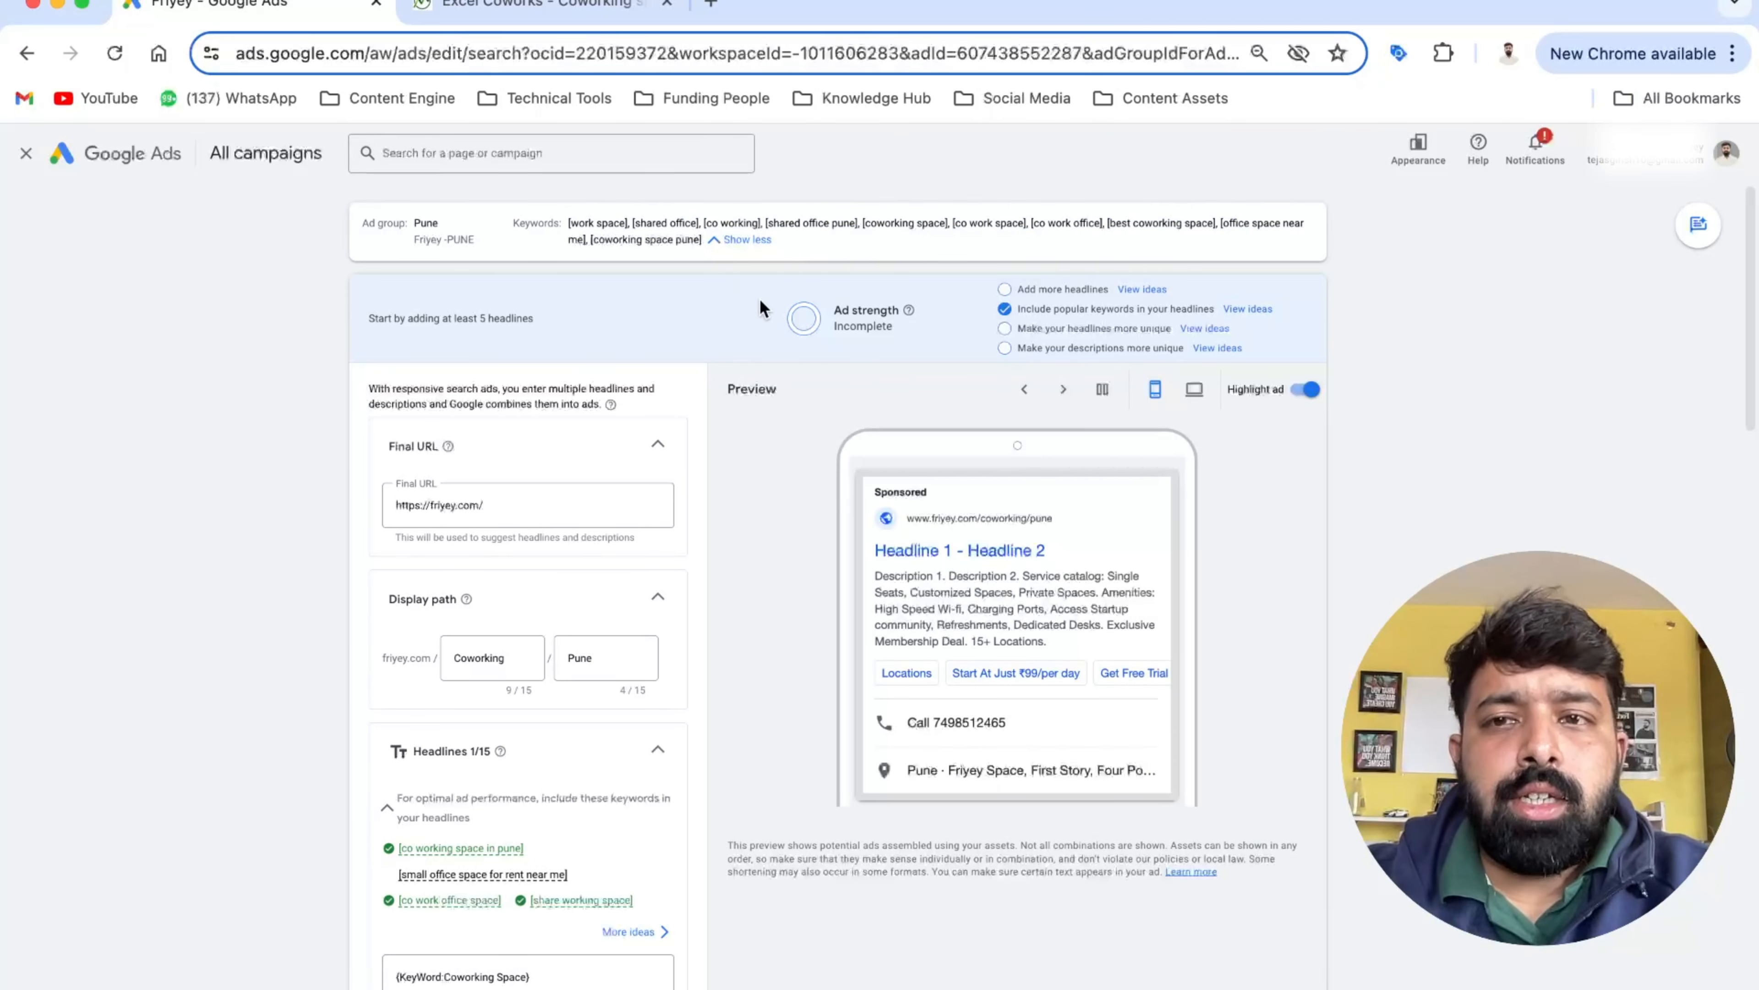
left_click_drag(760, 300, 930, 331)
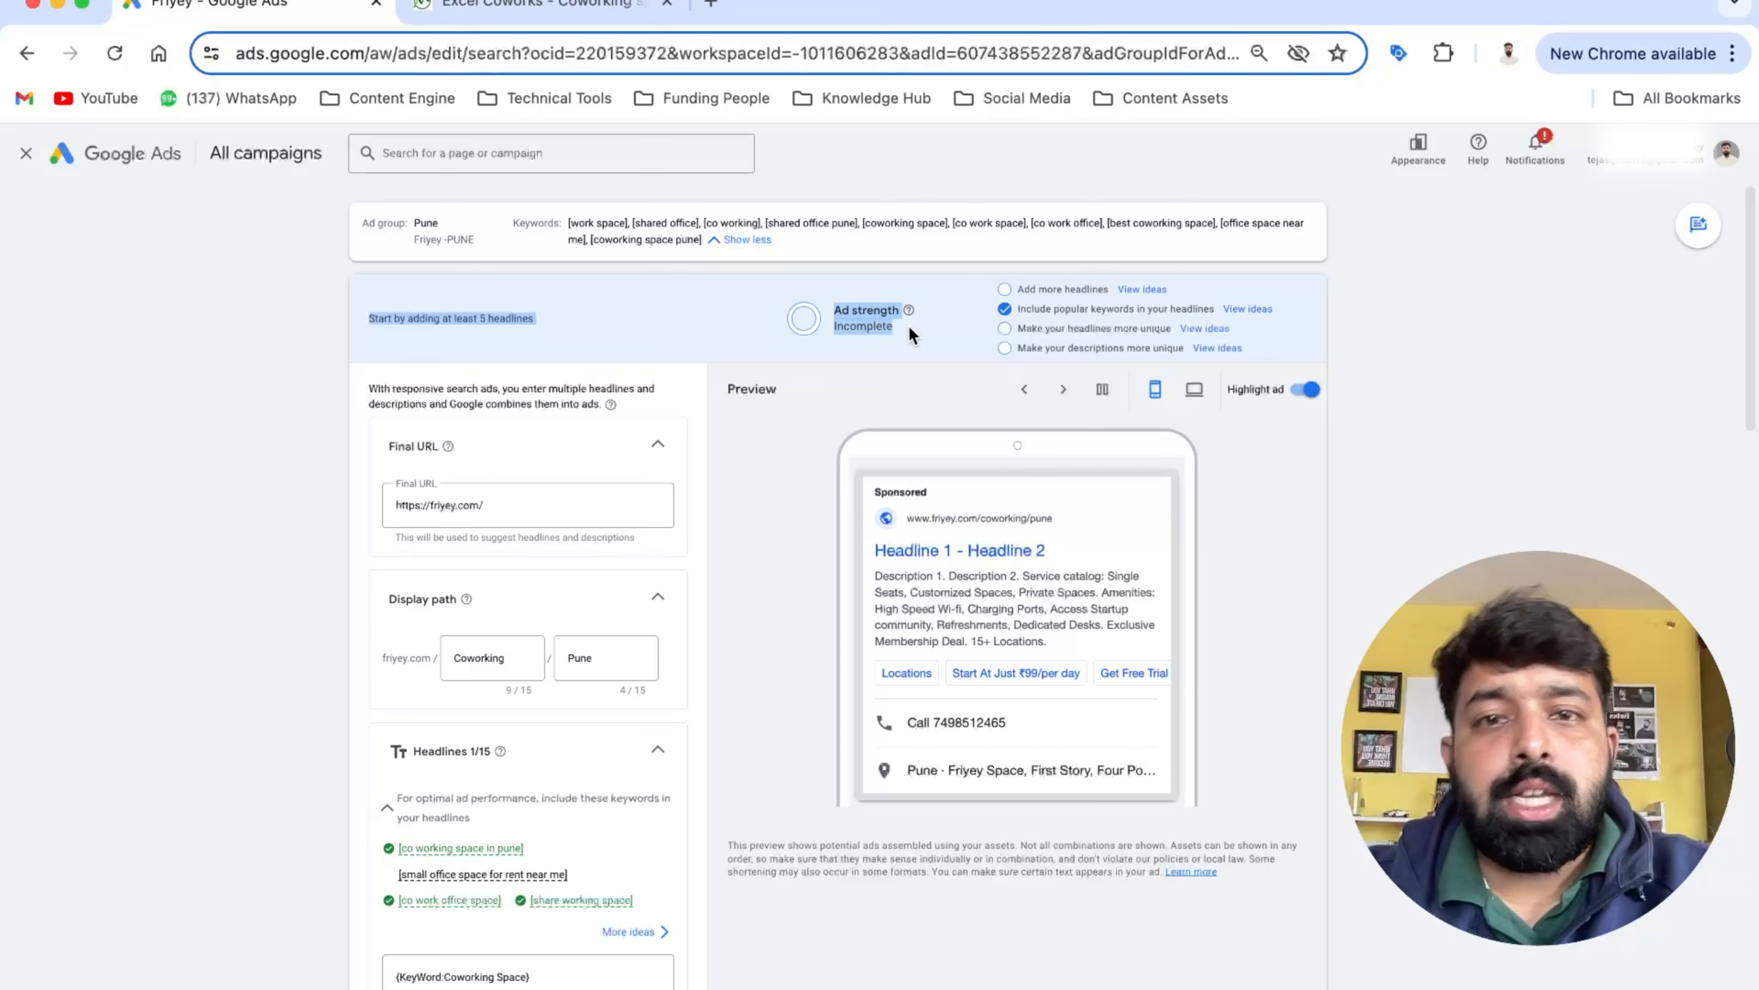
left_click(906, 326)
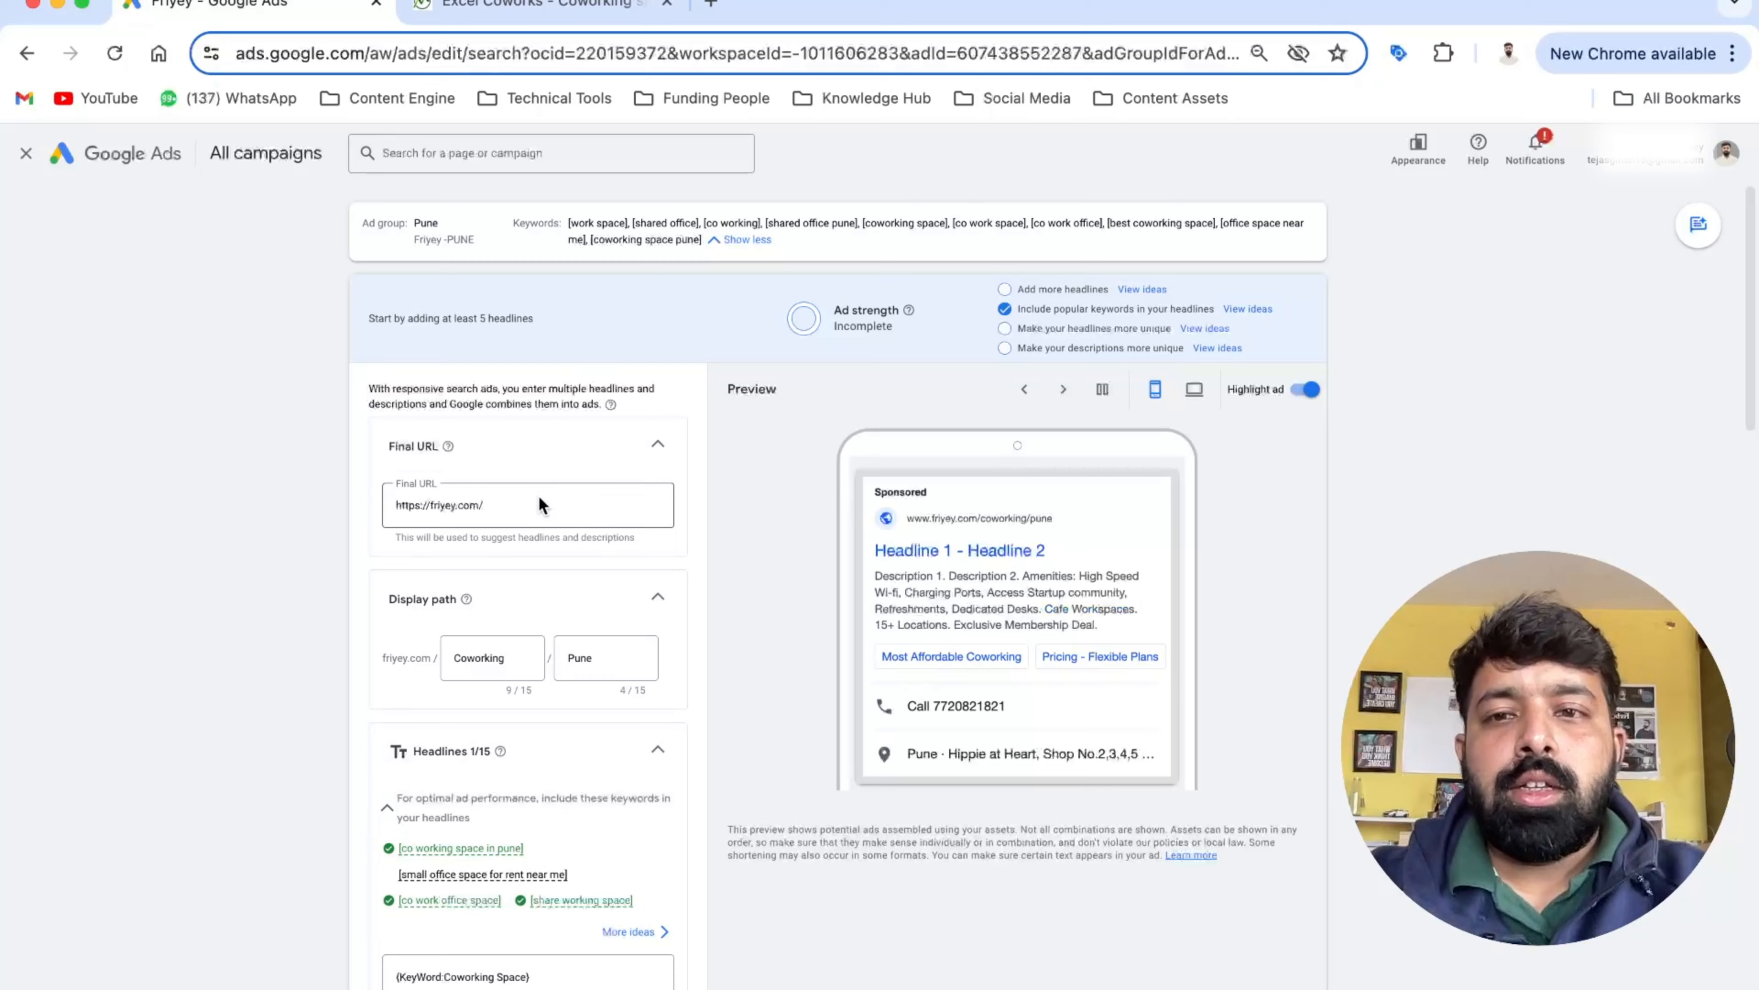
left_click(532, 7)
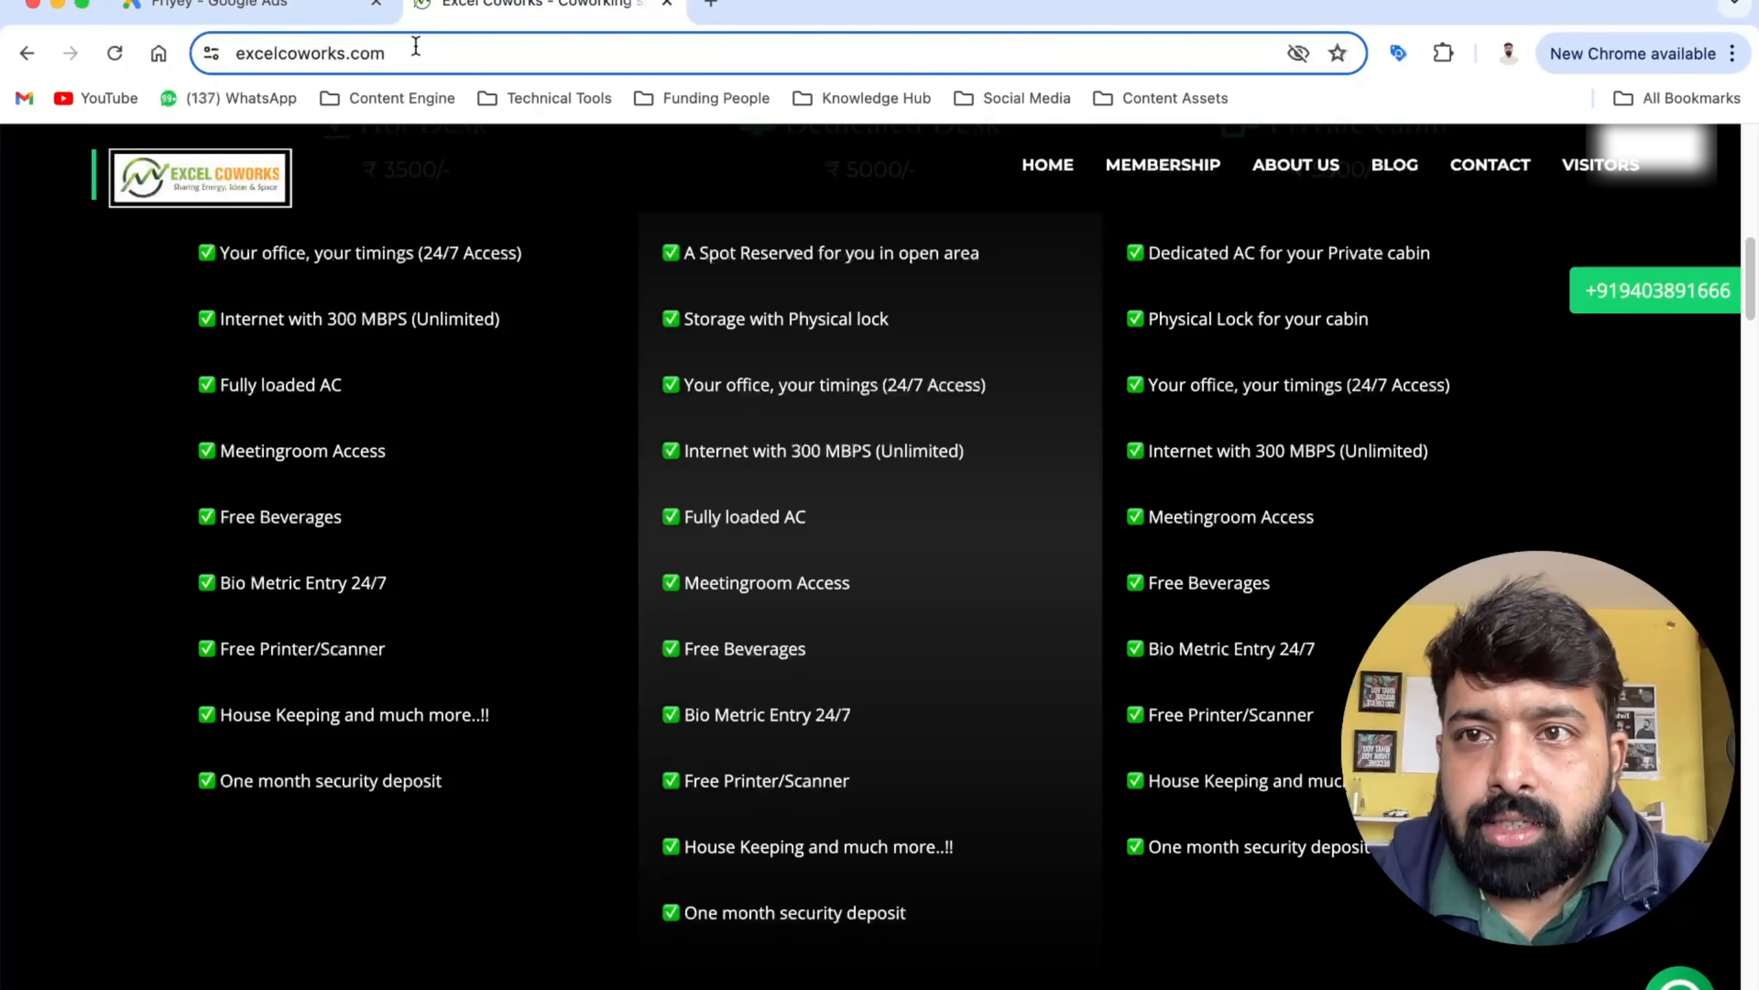
left_click(429, 55)
key("ctrl+c")
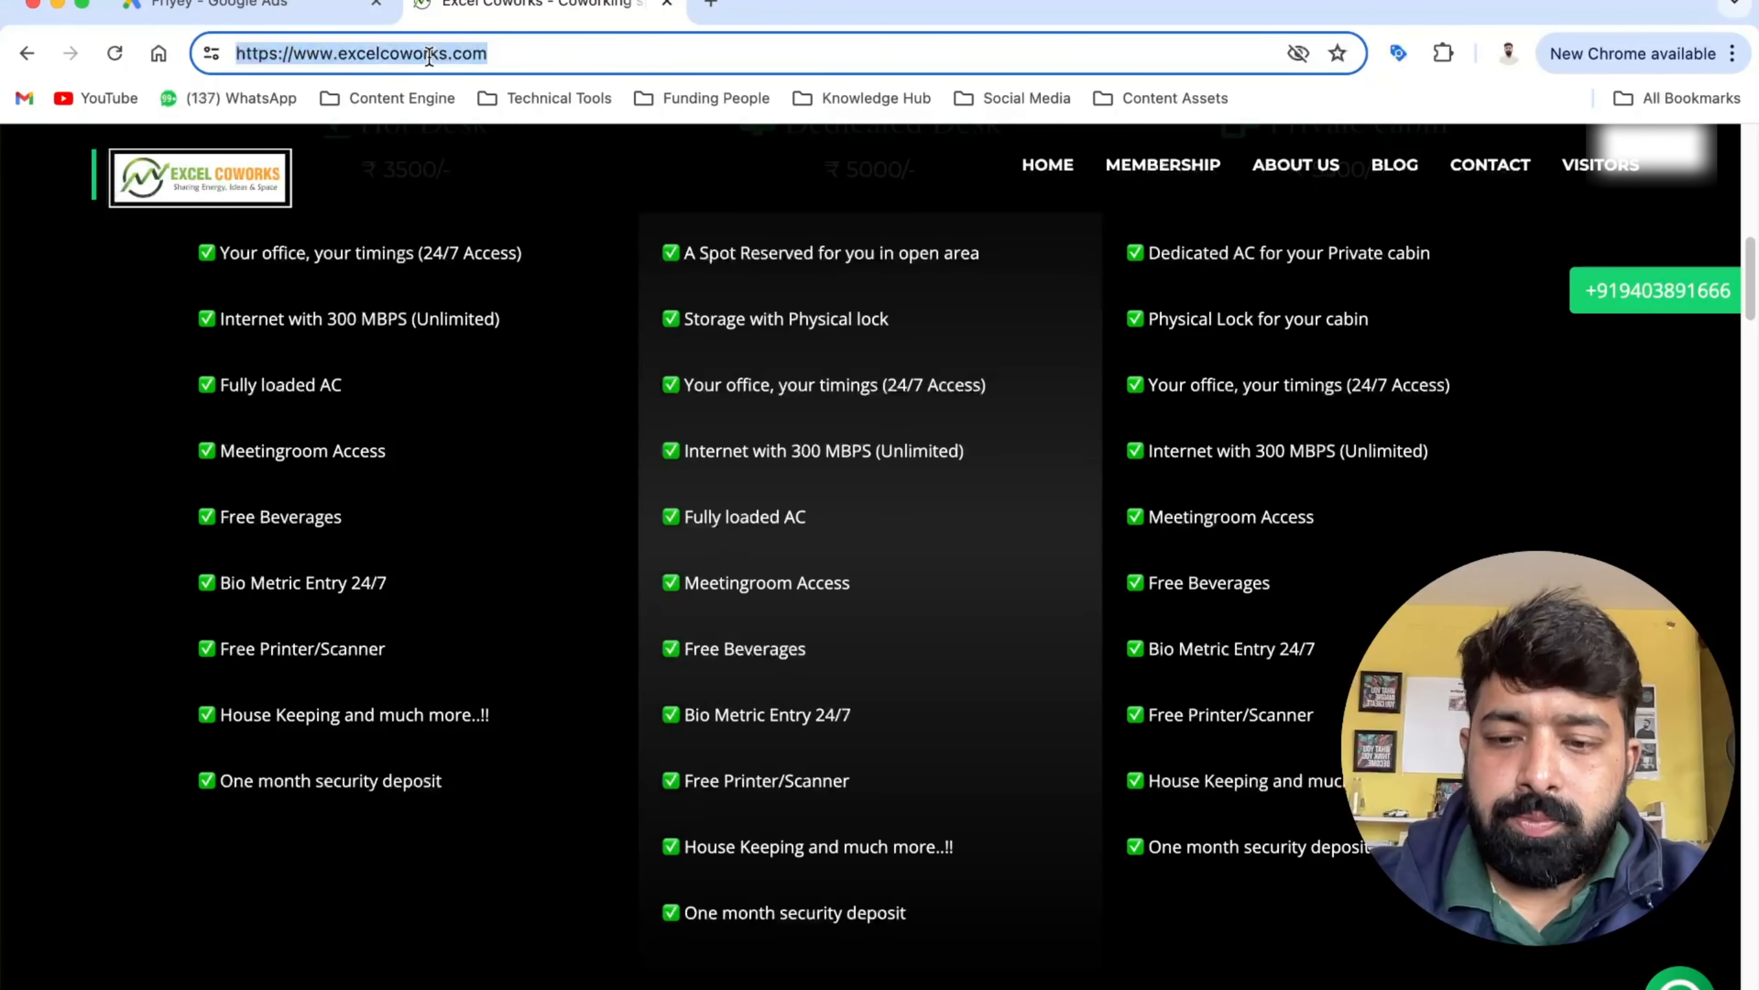
left_click(297, 14)
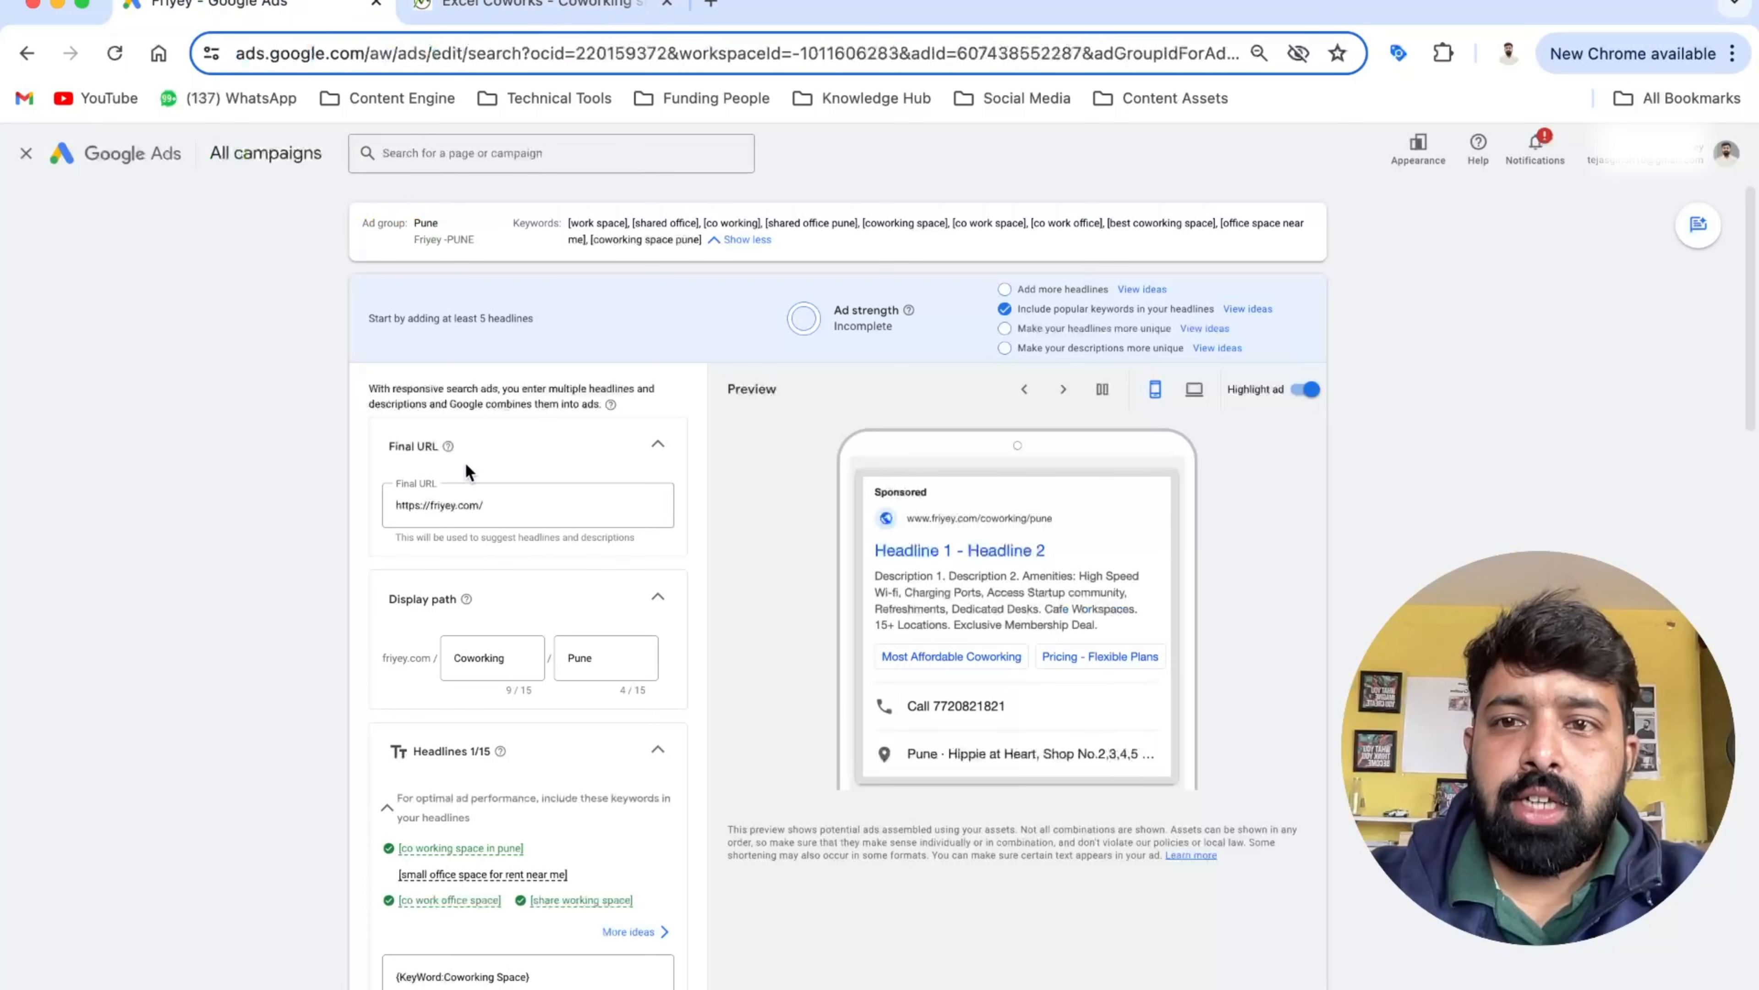
triple_click(466, 493)
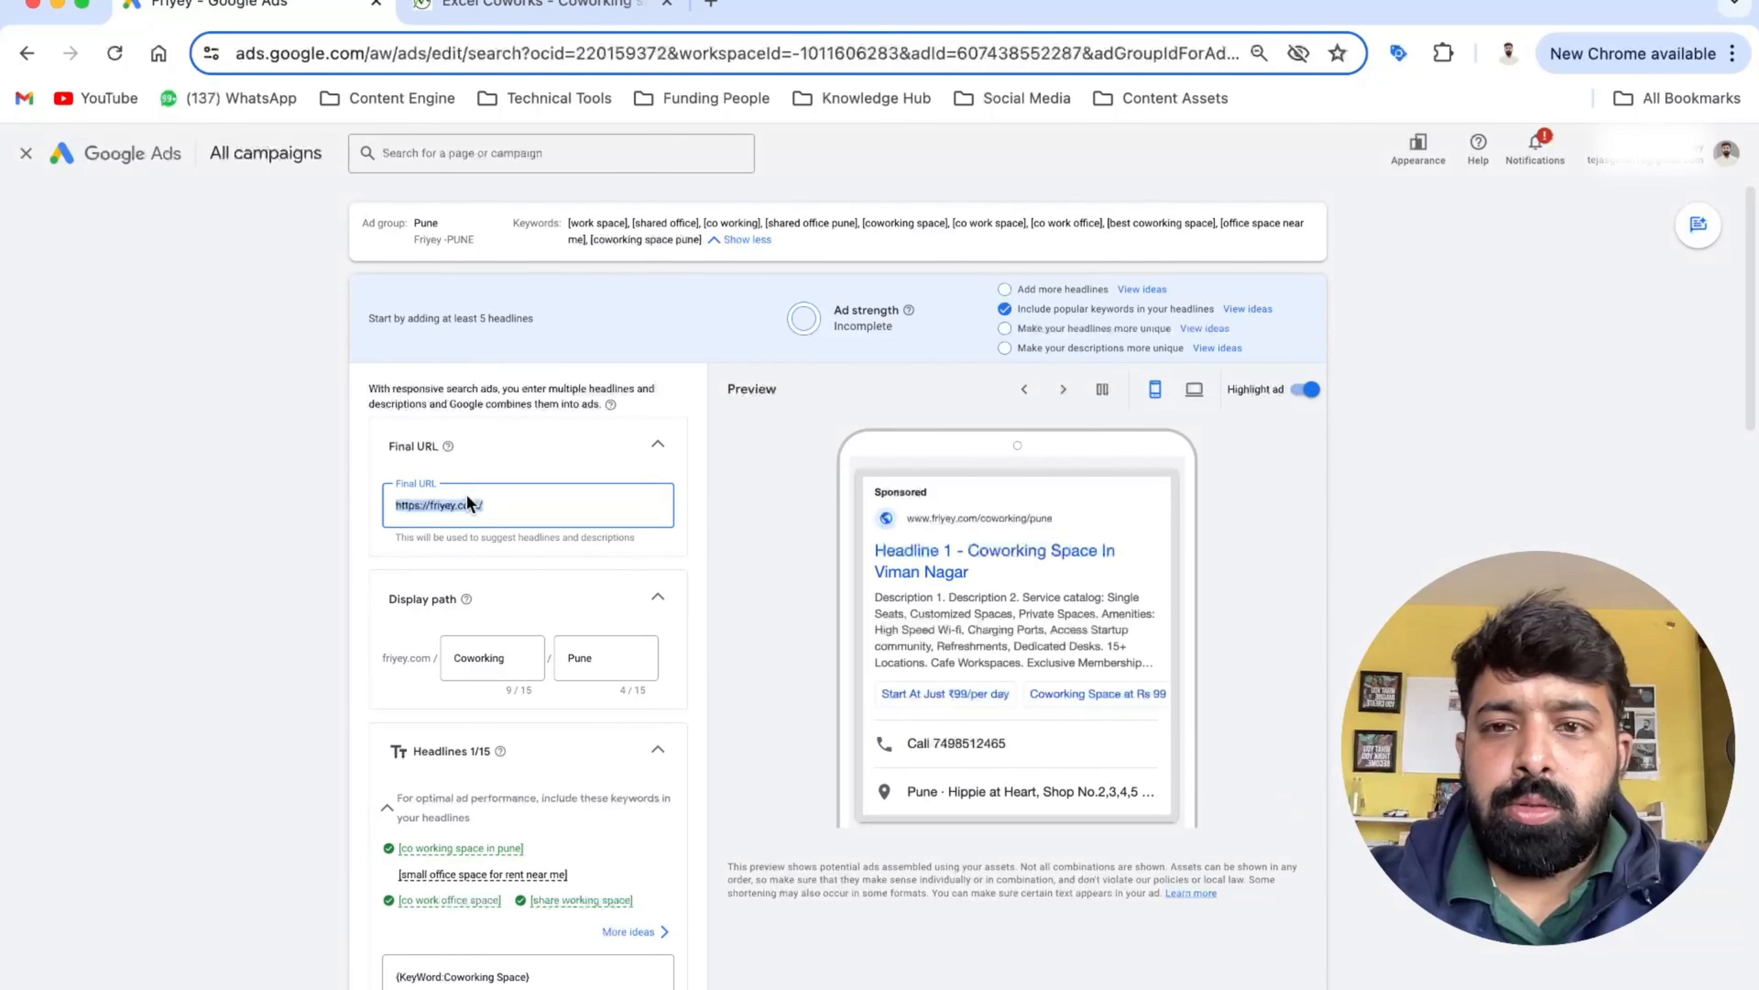
key("ctrl+v")
left_click(701, 493)
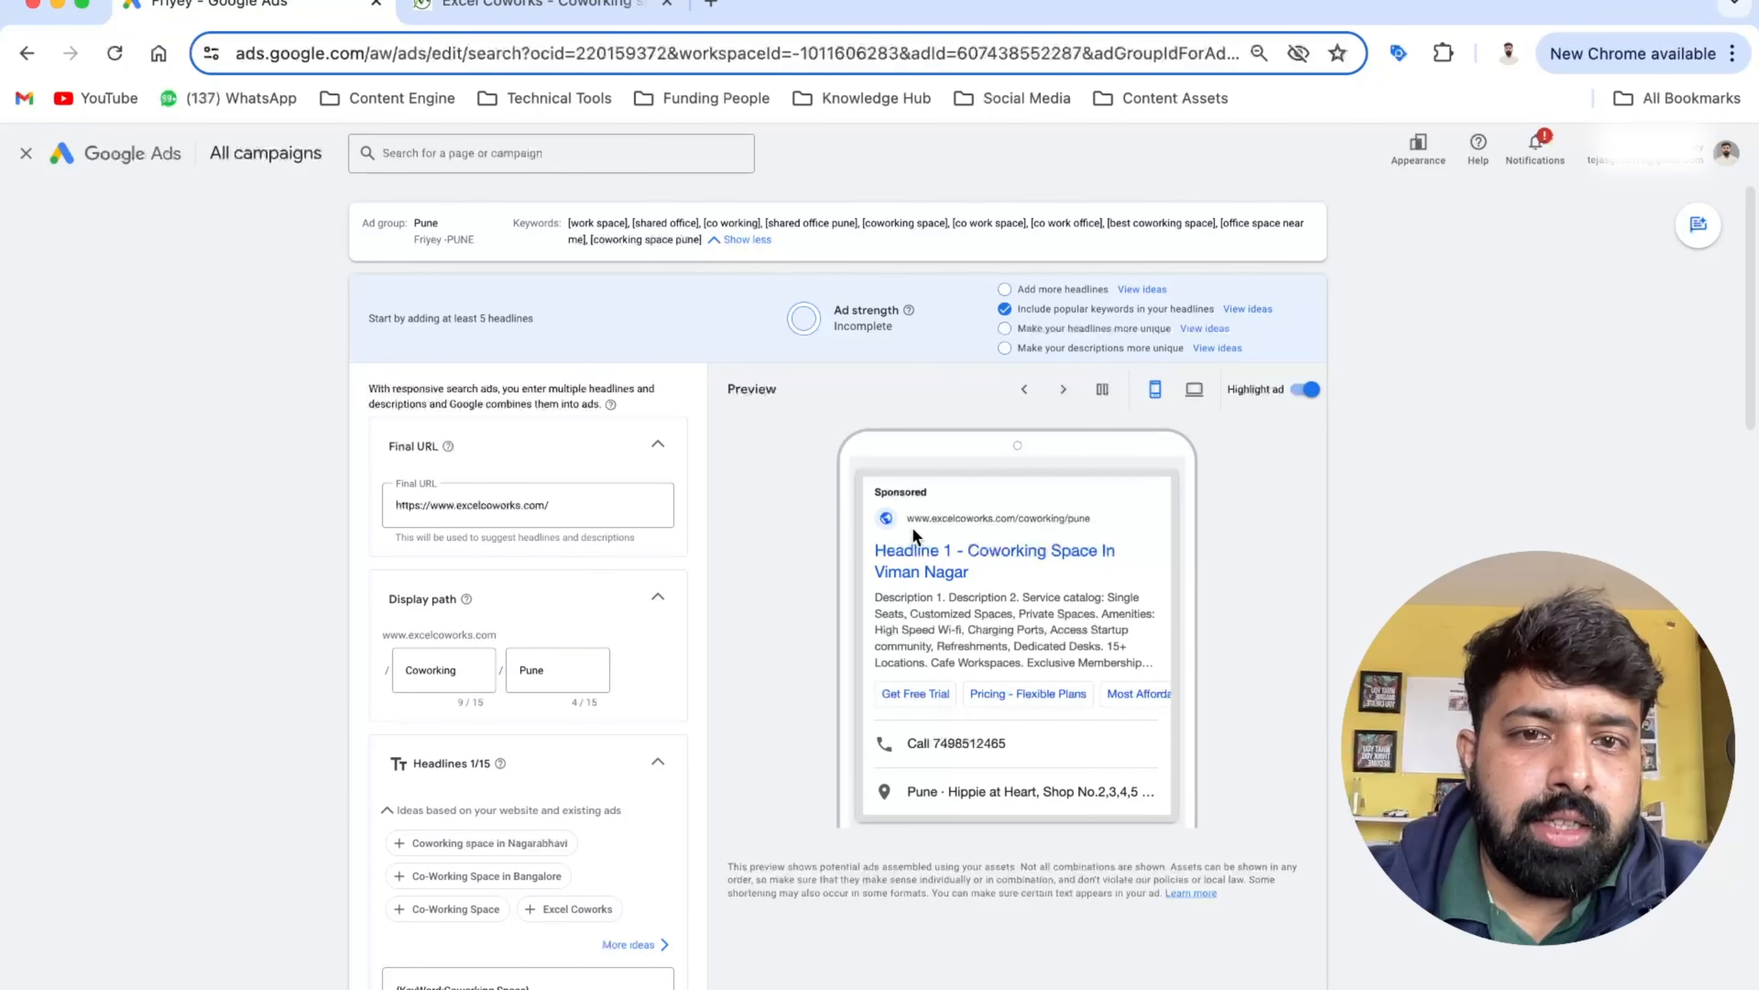
Change the second part of the ad's display path to Blr
left_click(569, 673)
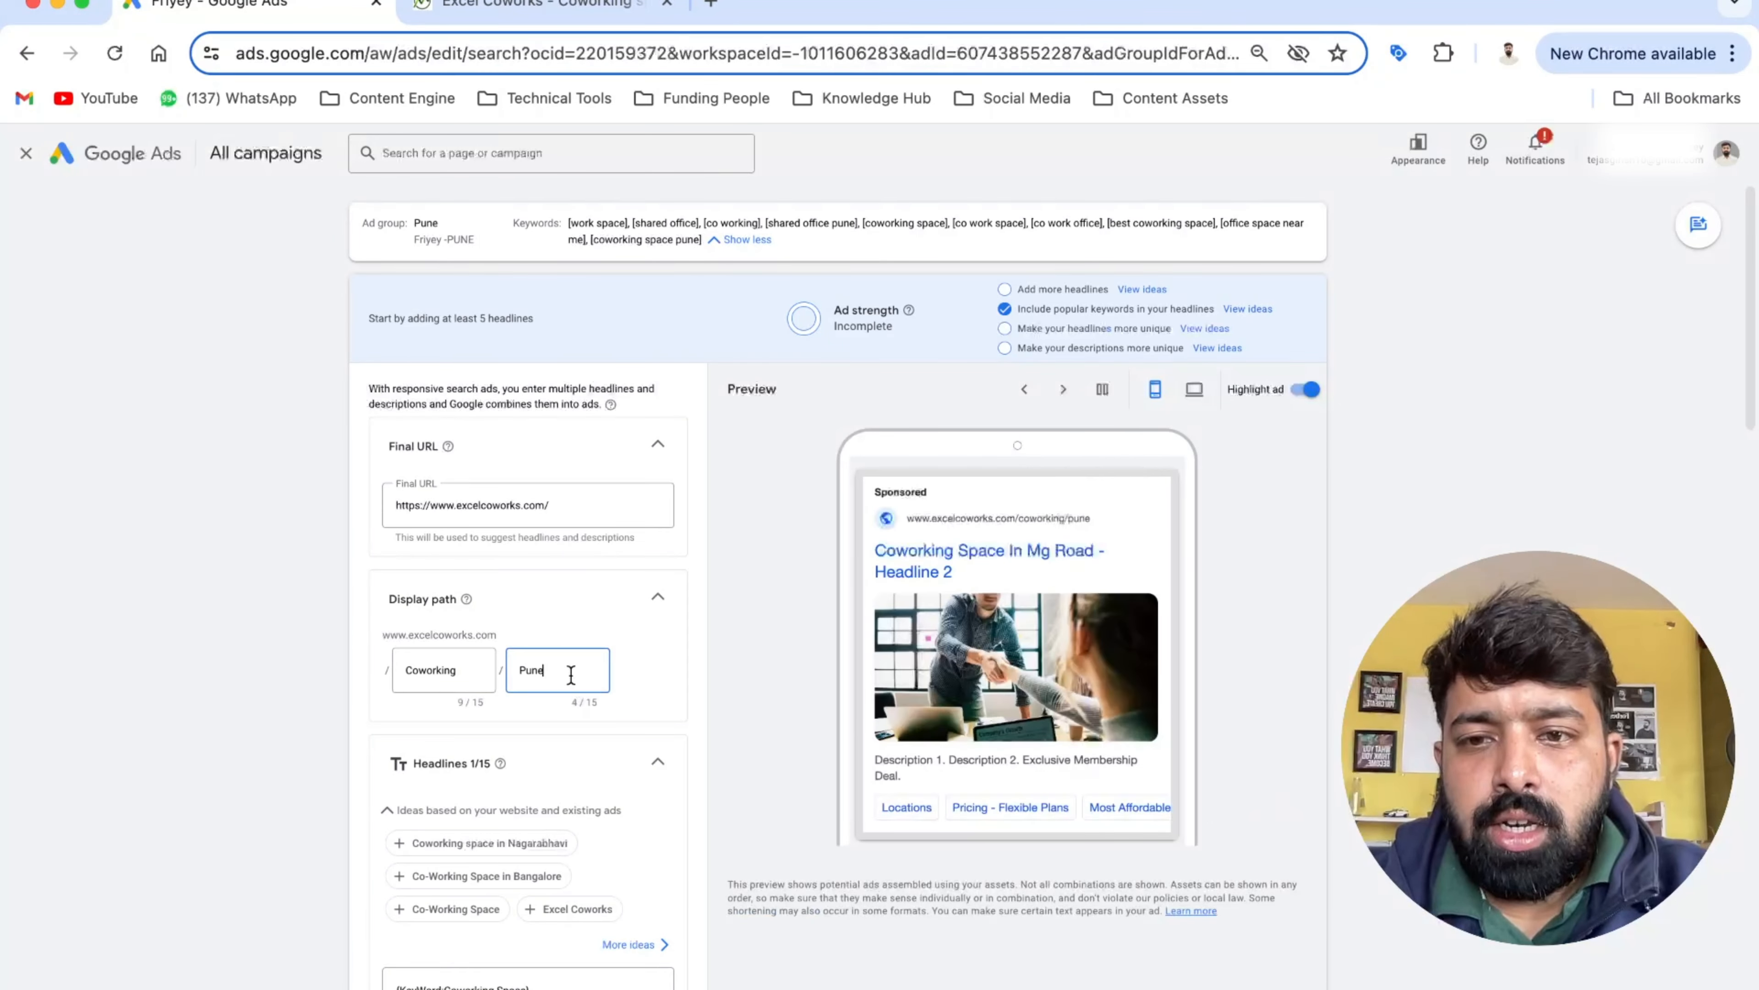
double_click(571, 674)
type("Blr")
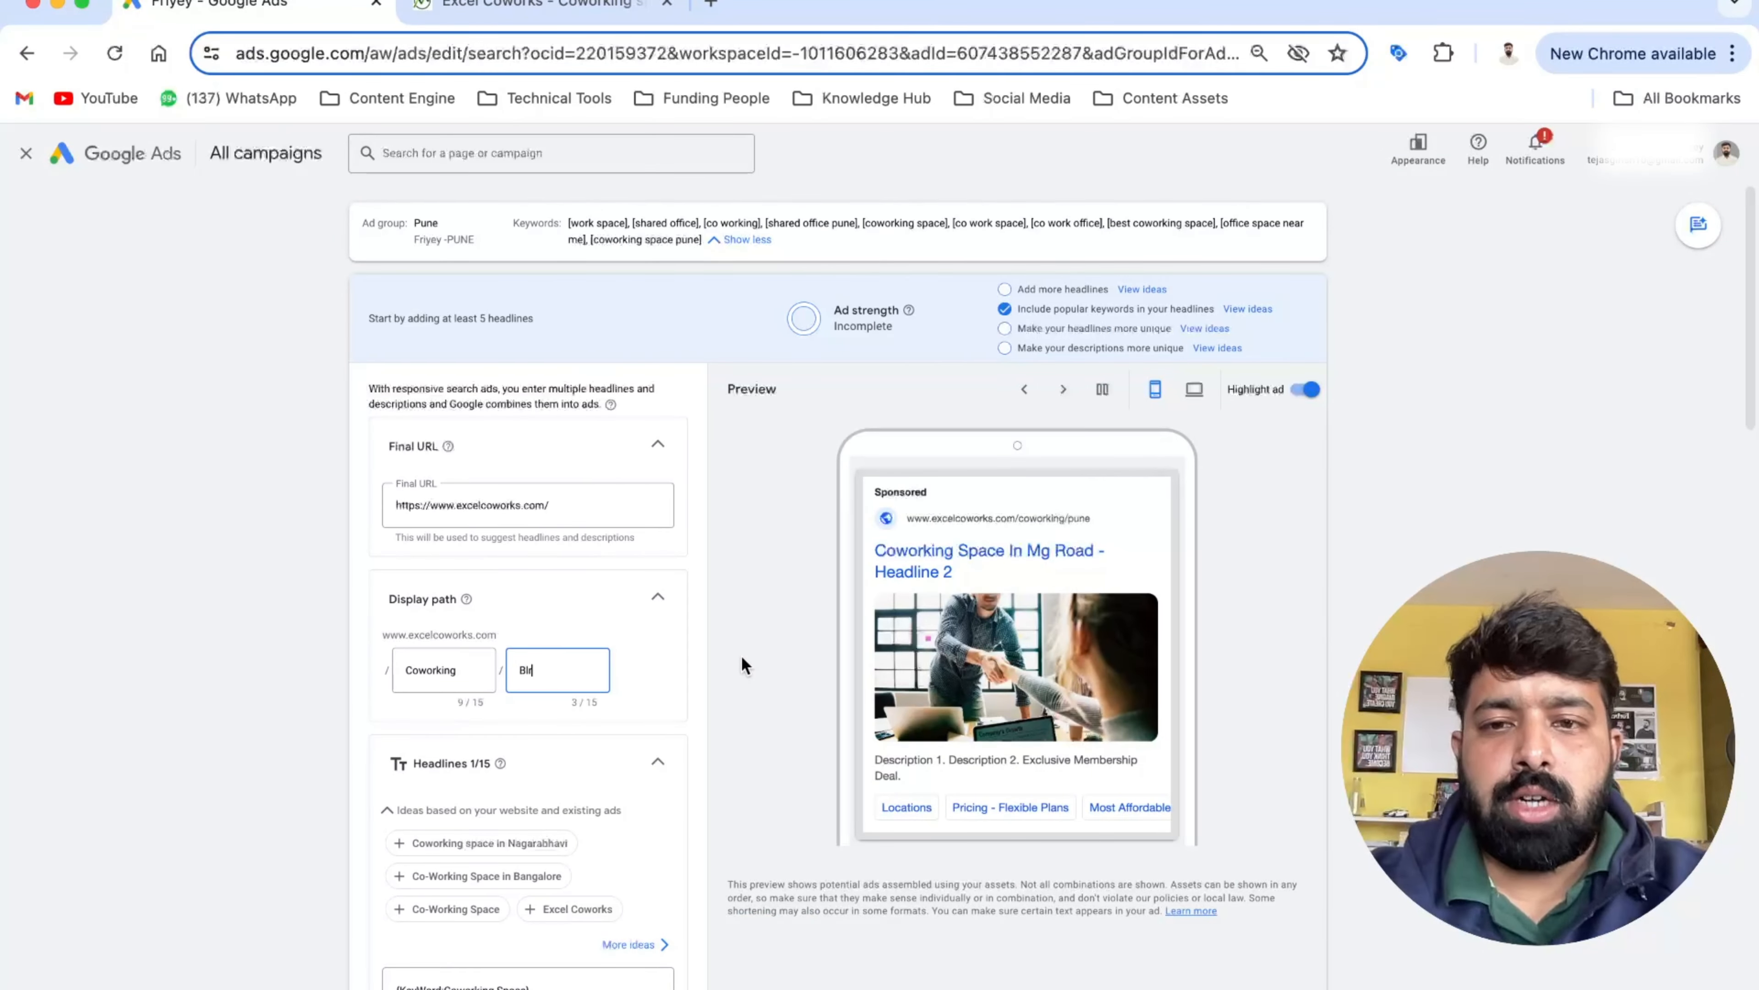
left_click(742, 657)
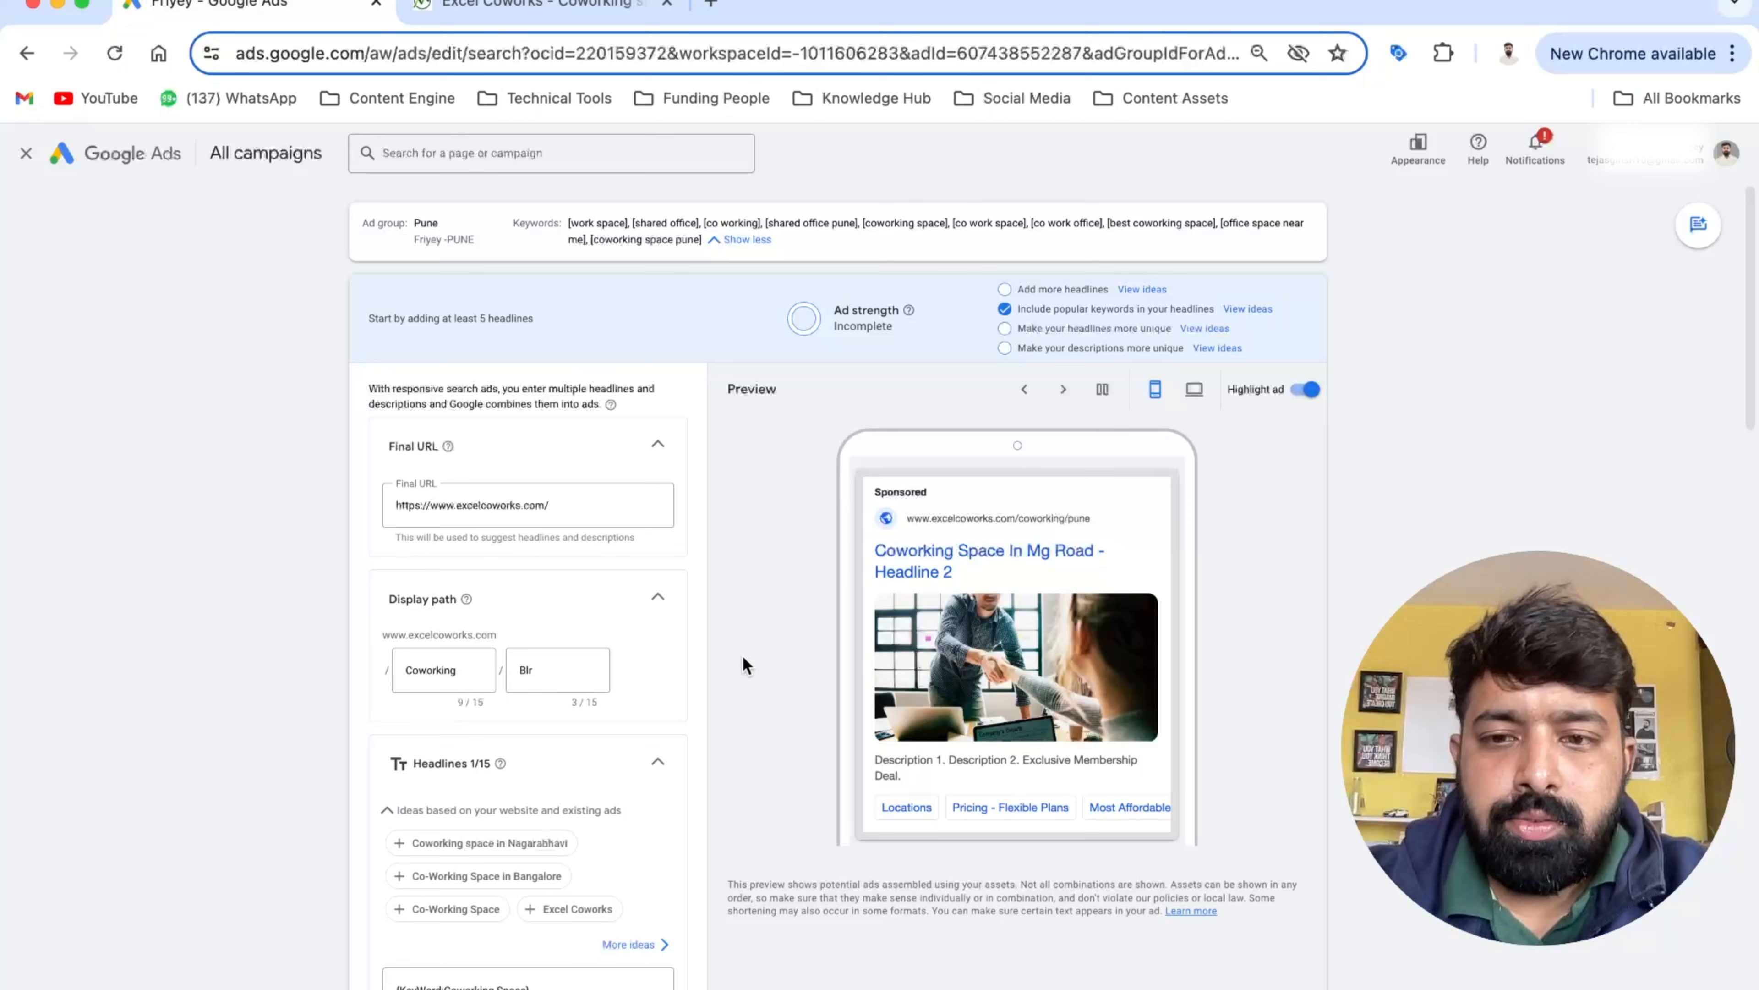
Examine the first headline's keyword insertion syntax and default text, and the headline ideas offered for the second headline
scroll(708, 659, "down", 4)
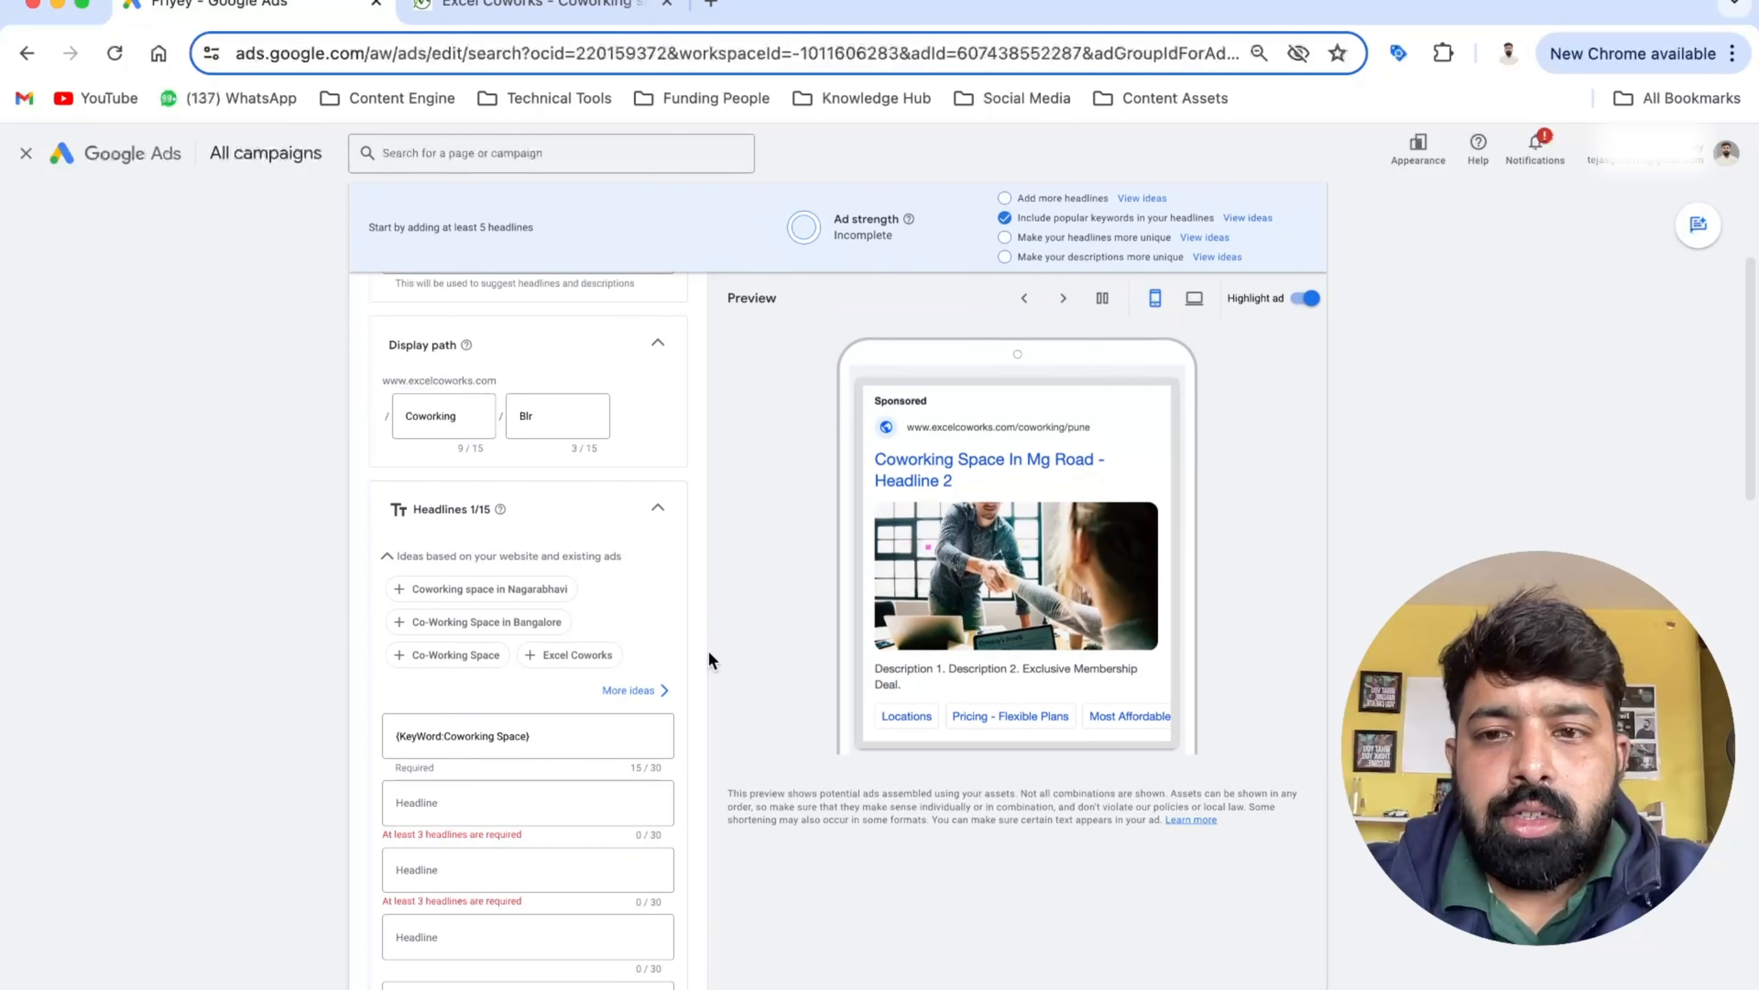
left_click(594, 733)
triple_click(594, 734)
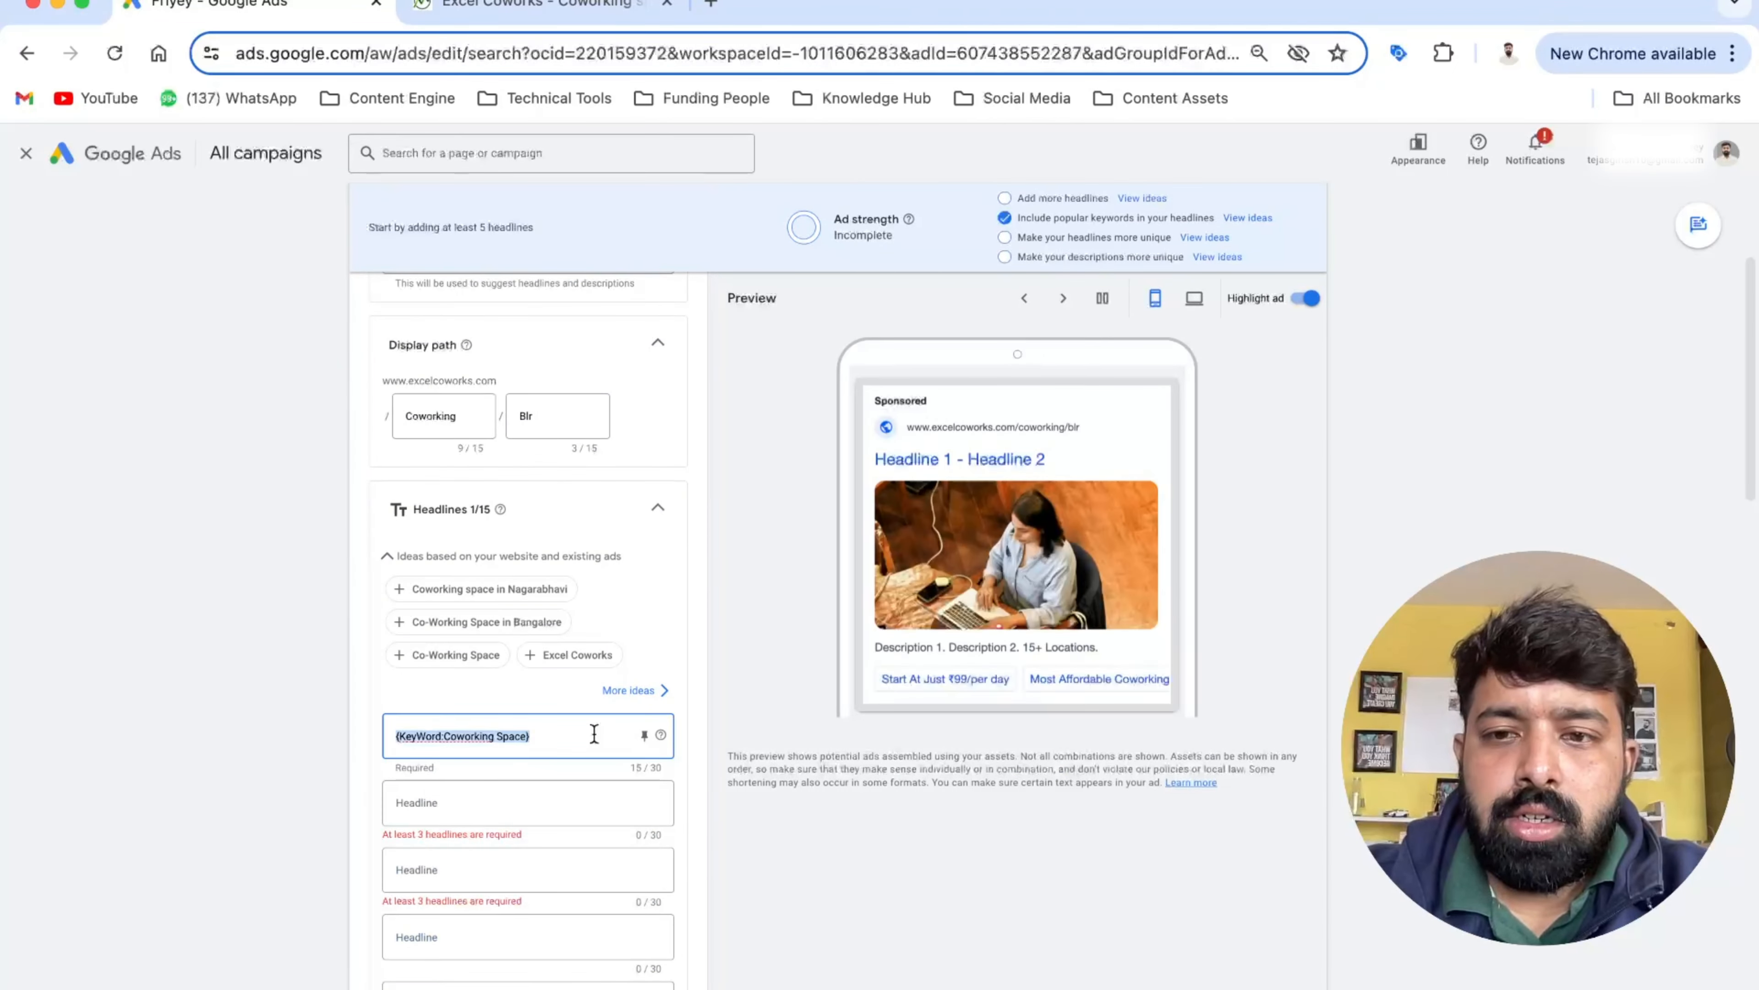
left_click(535, 737)
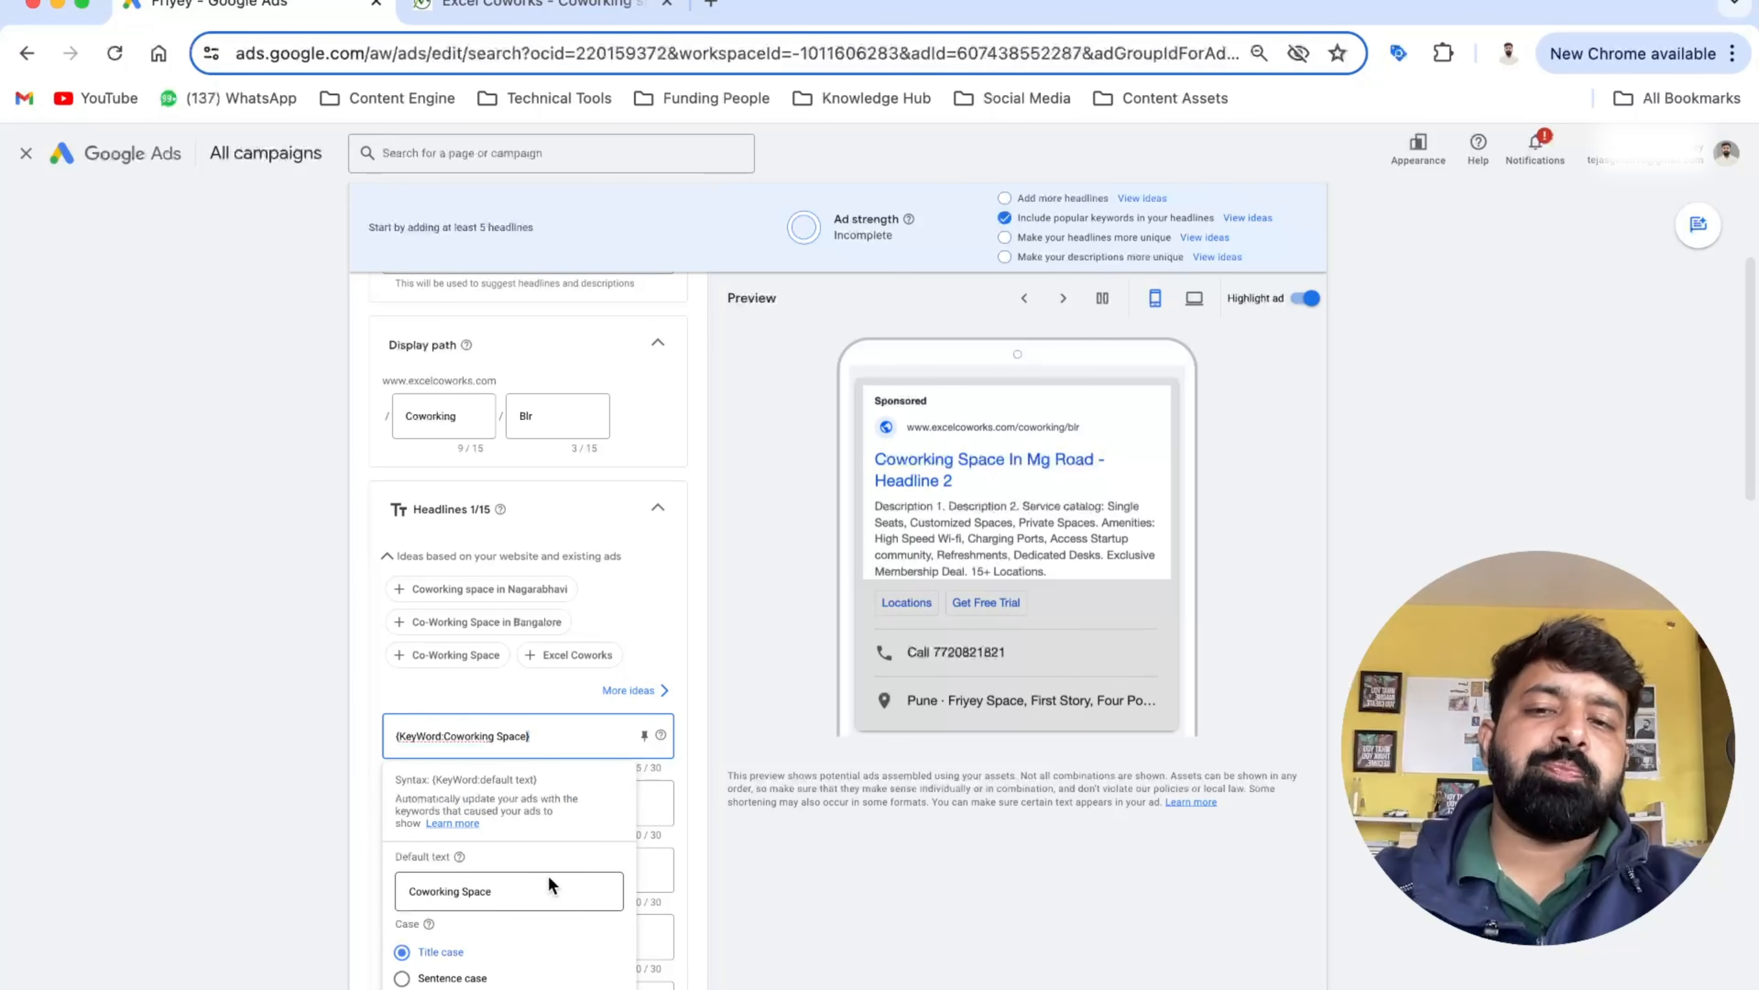
triple_click(410, 891)
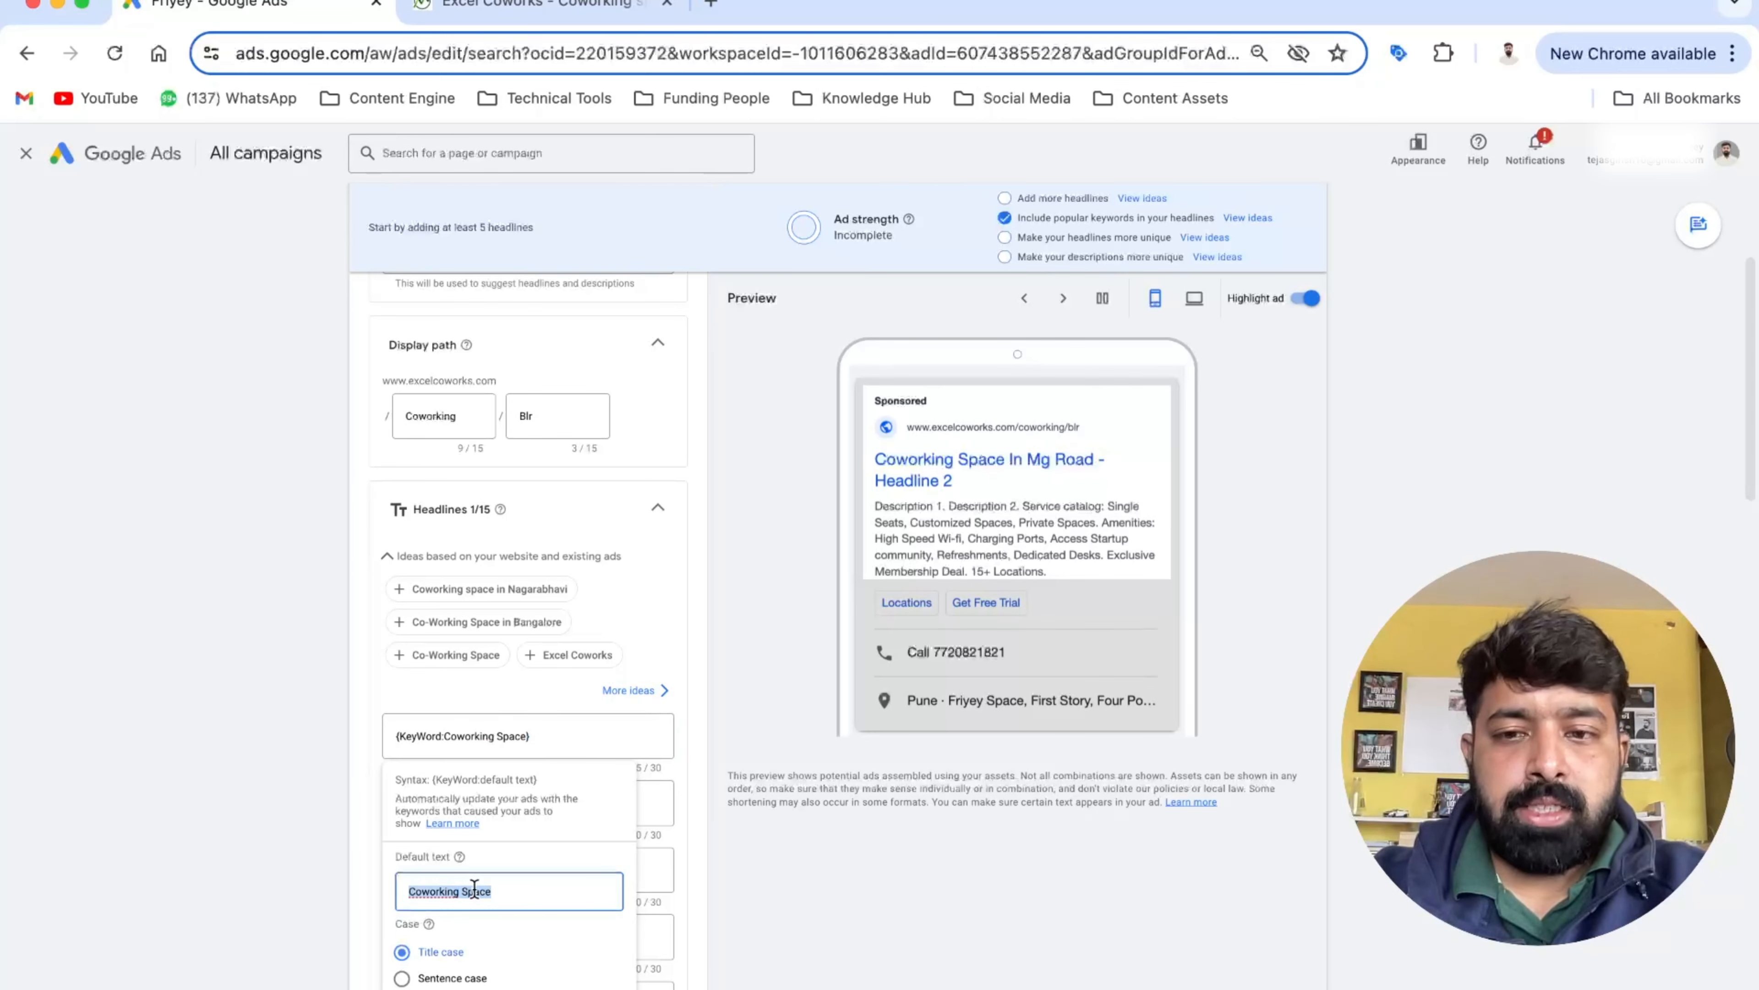
left_click(476, 890)
left_click(436, 737)
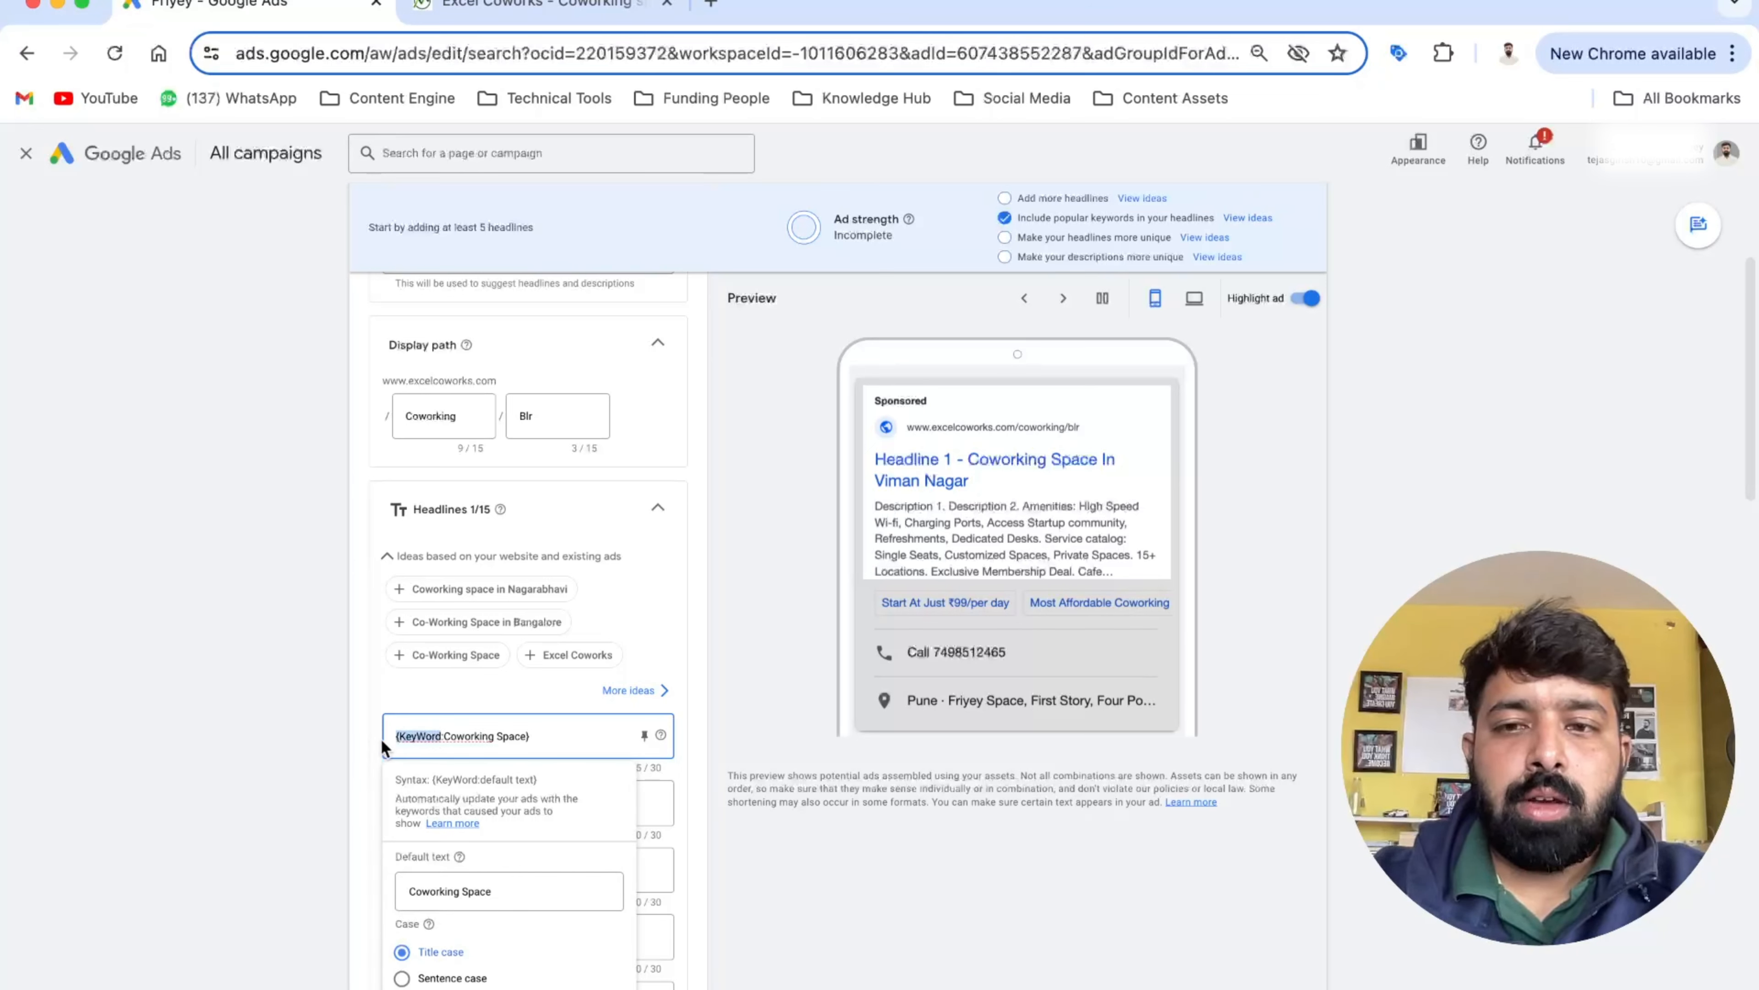
left_click(704, 721)
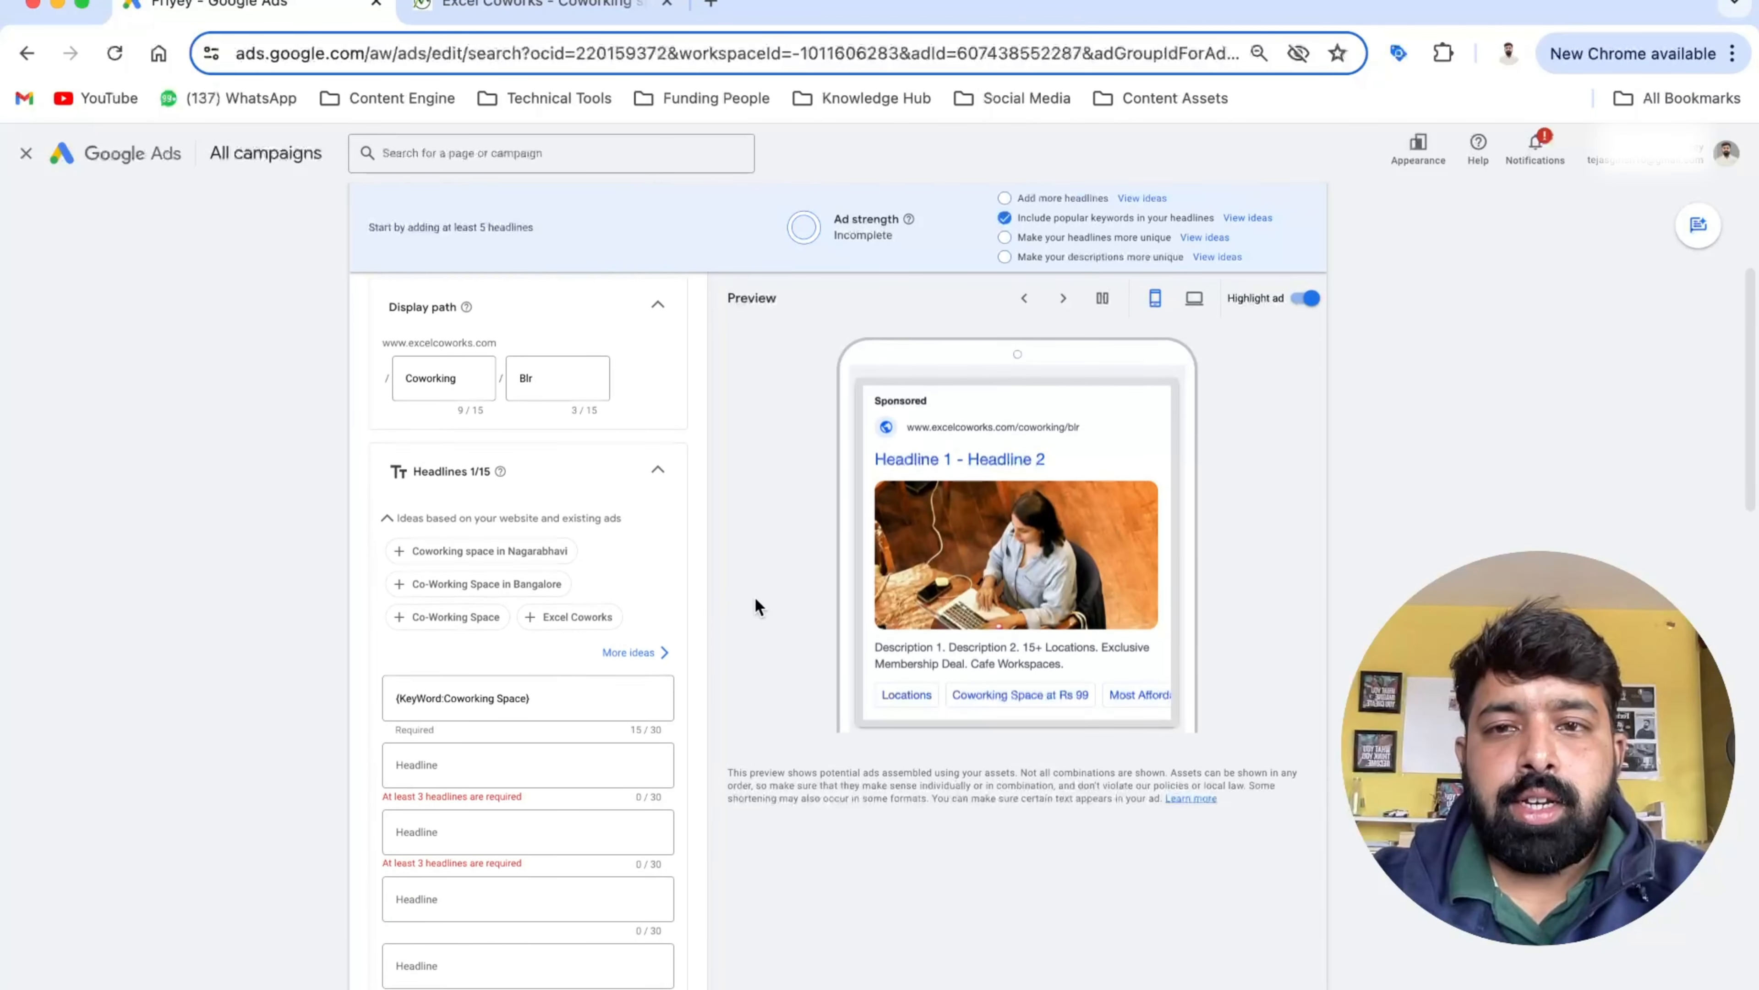
scroll(754, 597, "up", 1)
scroll(754, 597, "left", 1)
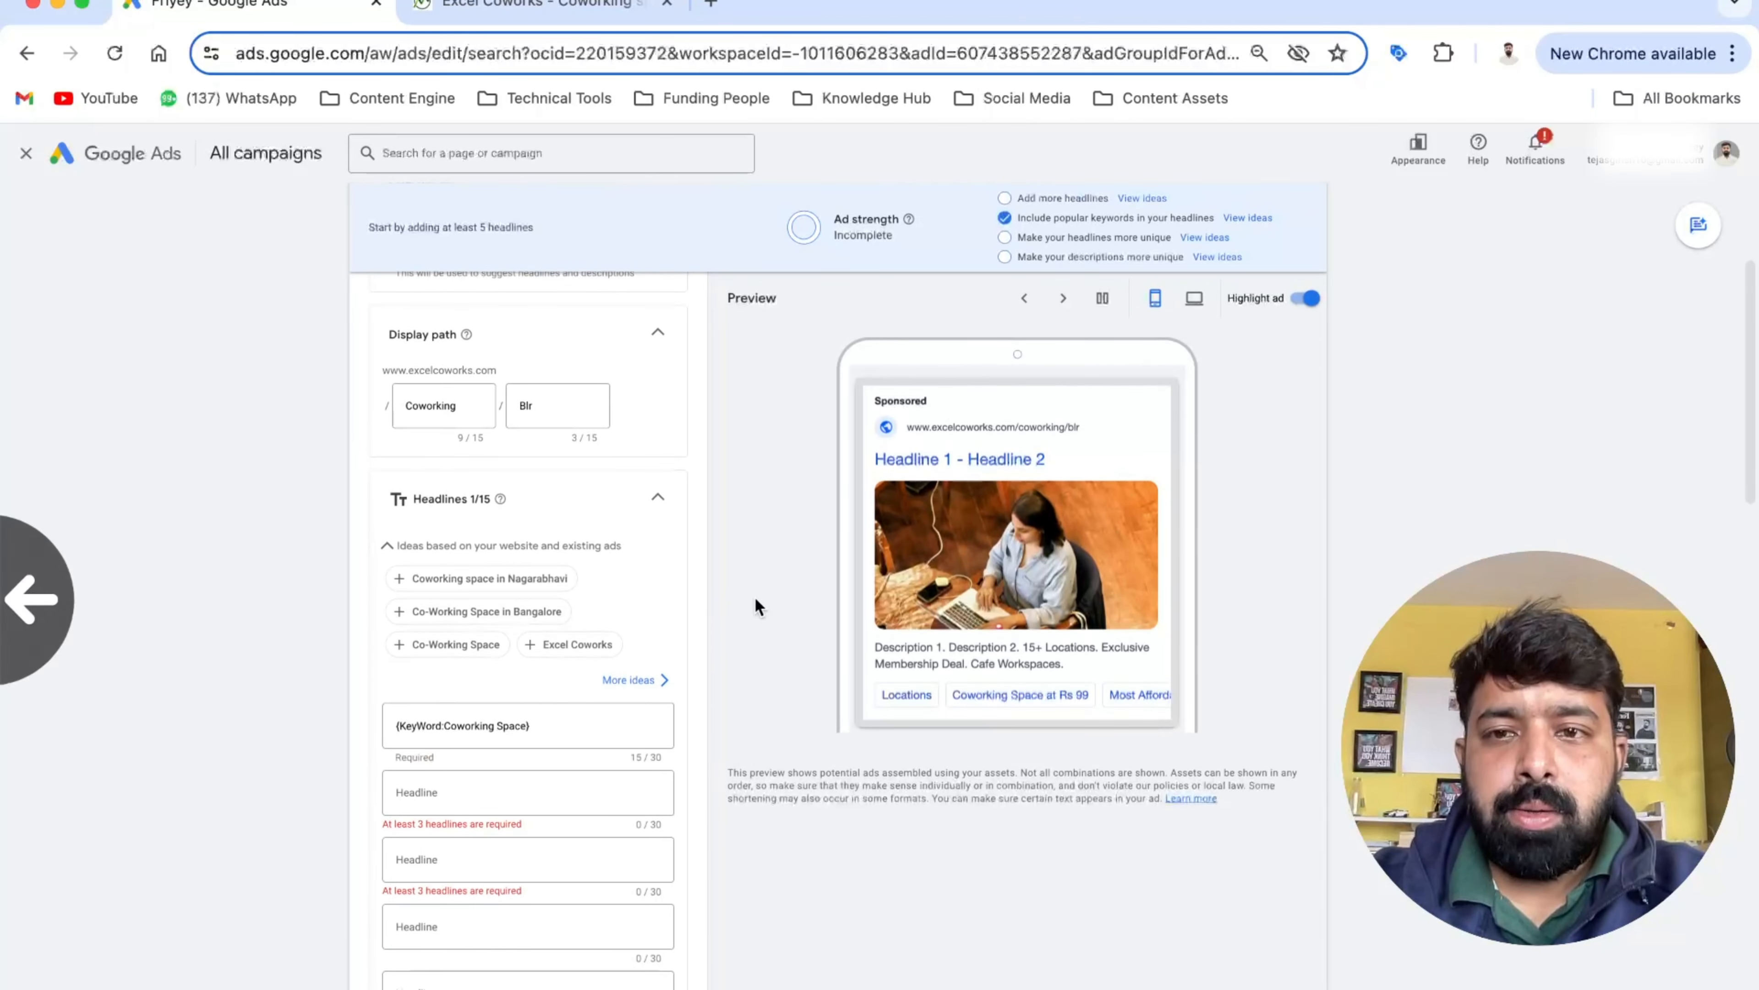
left_click(552, 790)
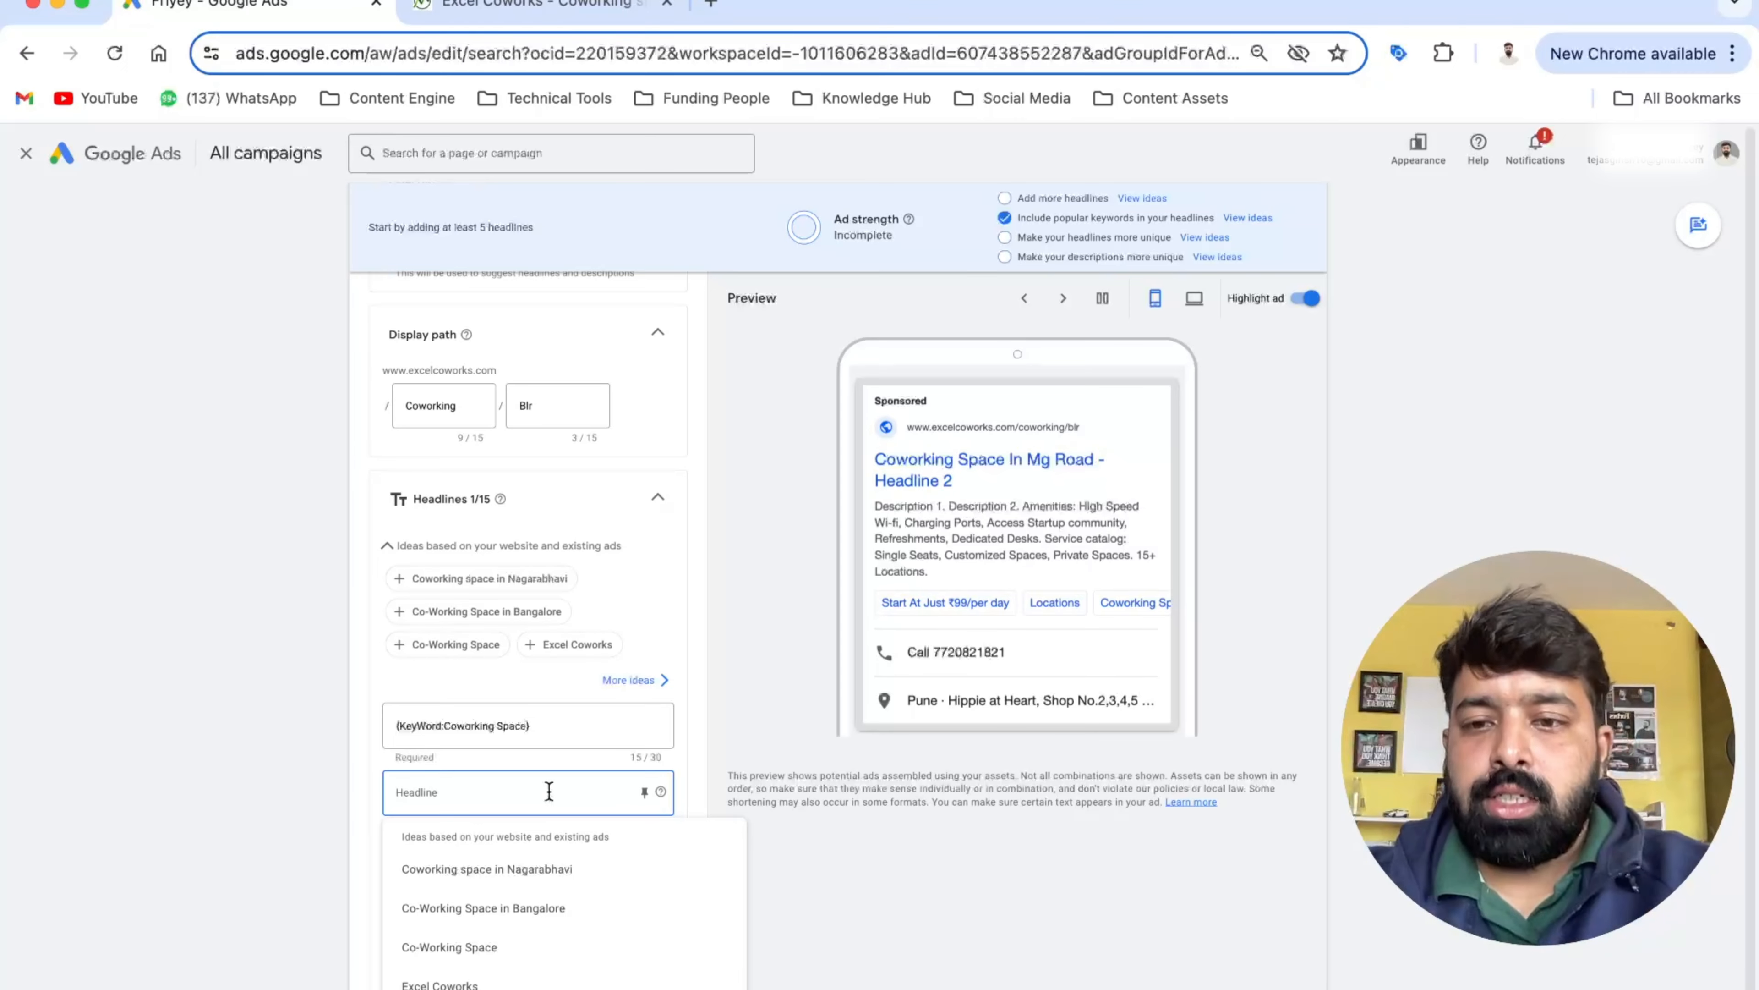
left_click(715, 743)
scroll(715, 743, "down", 3)
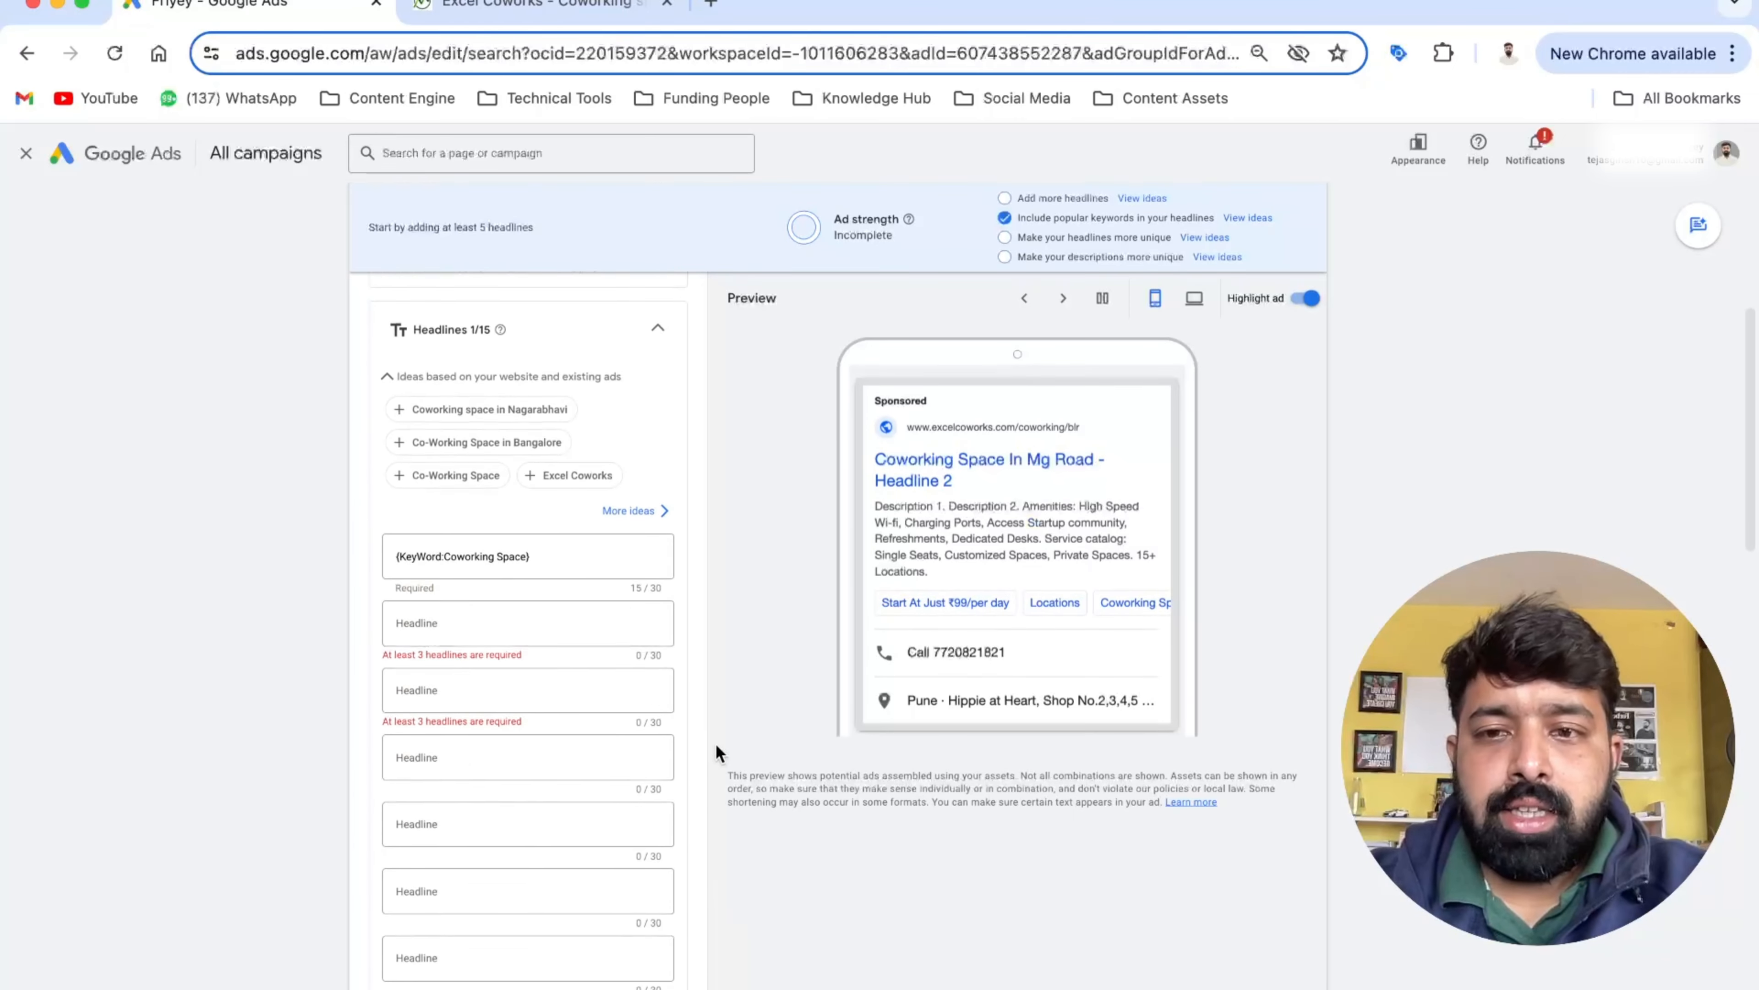
Review the Excel Coworks website's membership amenities, home banner, About Us and Services sections for headline material
left_click(550, 8)
scroll(858, 649, "down", 1)
scroll(855, 643, "down", 2)
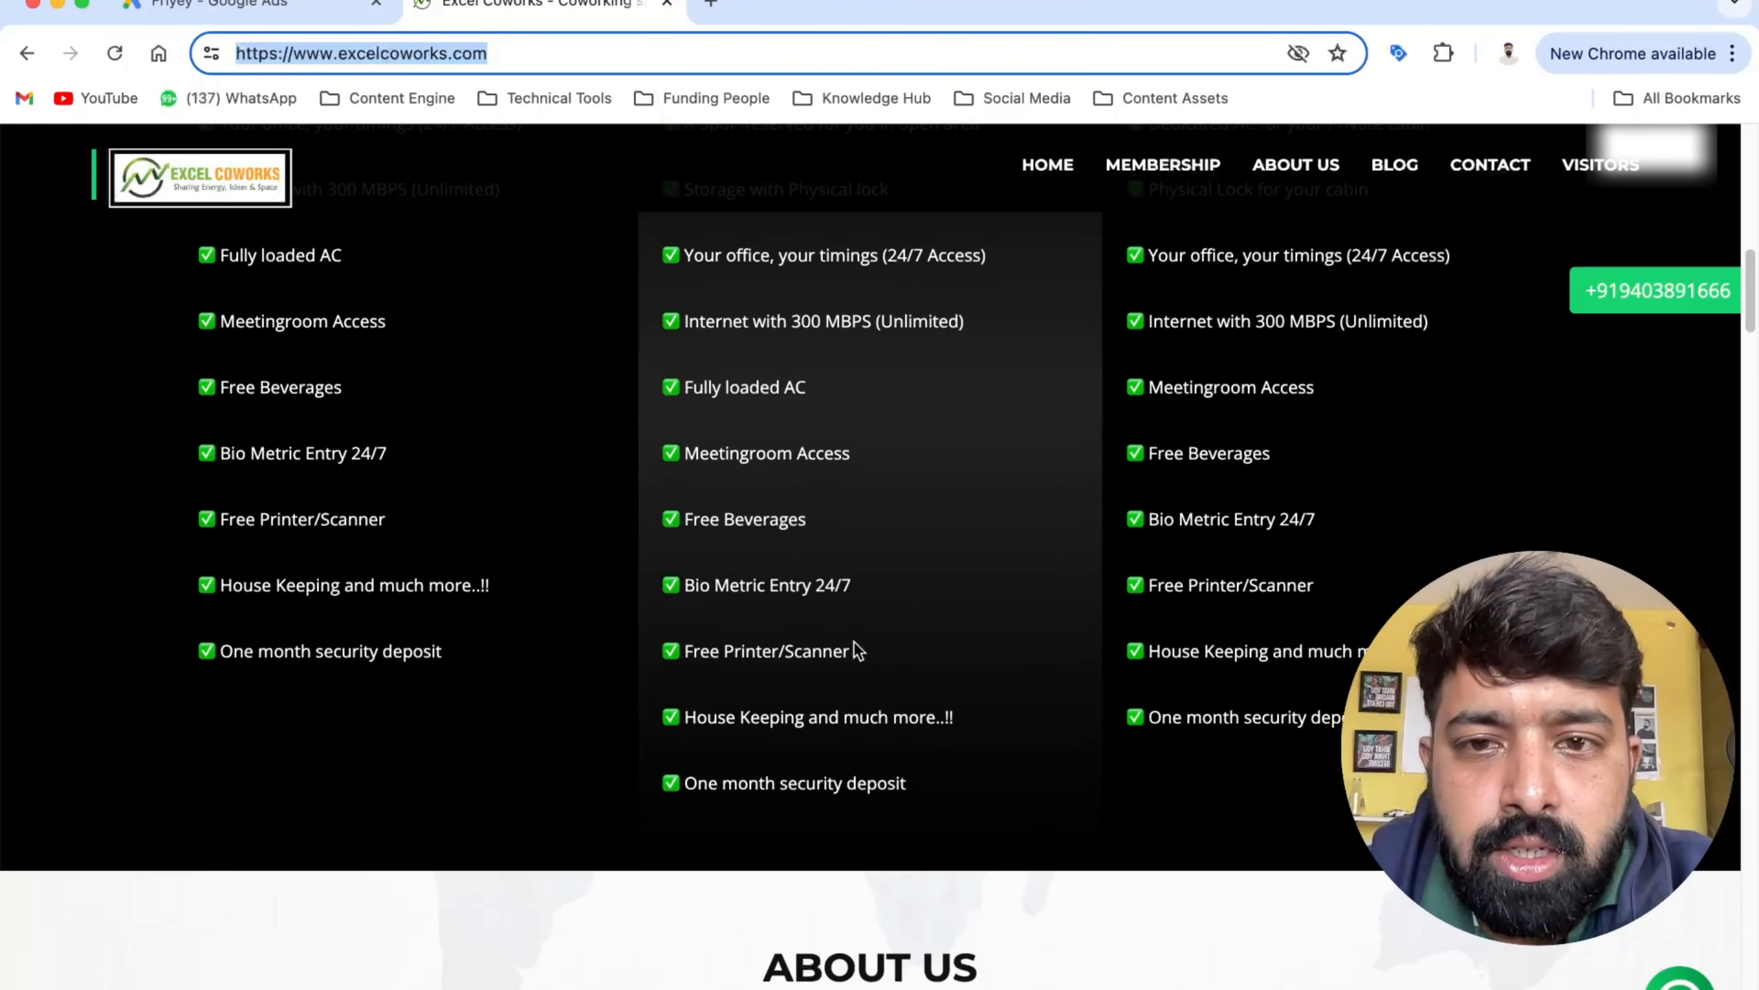
scroll(855, 642, "up", 7)
scroll(855, 643, "up", 5)
scroll(855, 642, "down", 10)
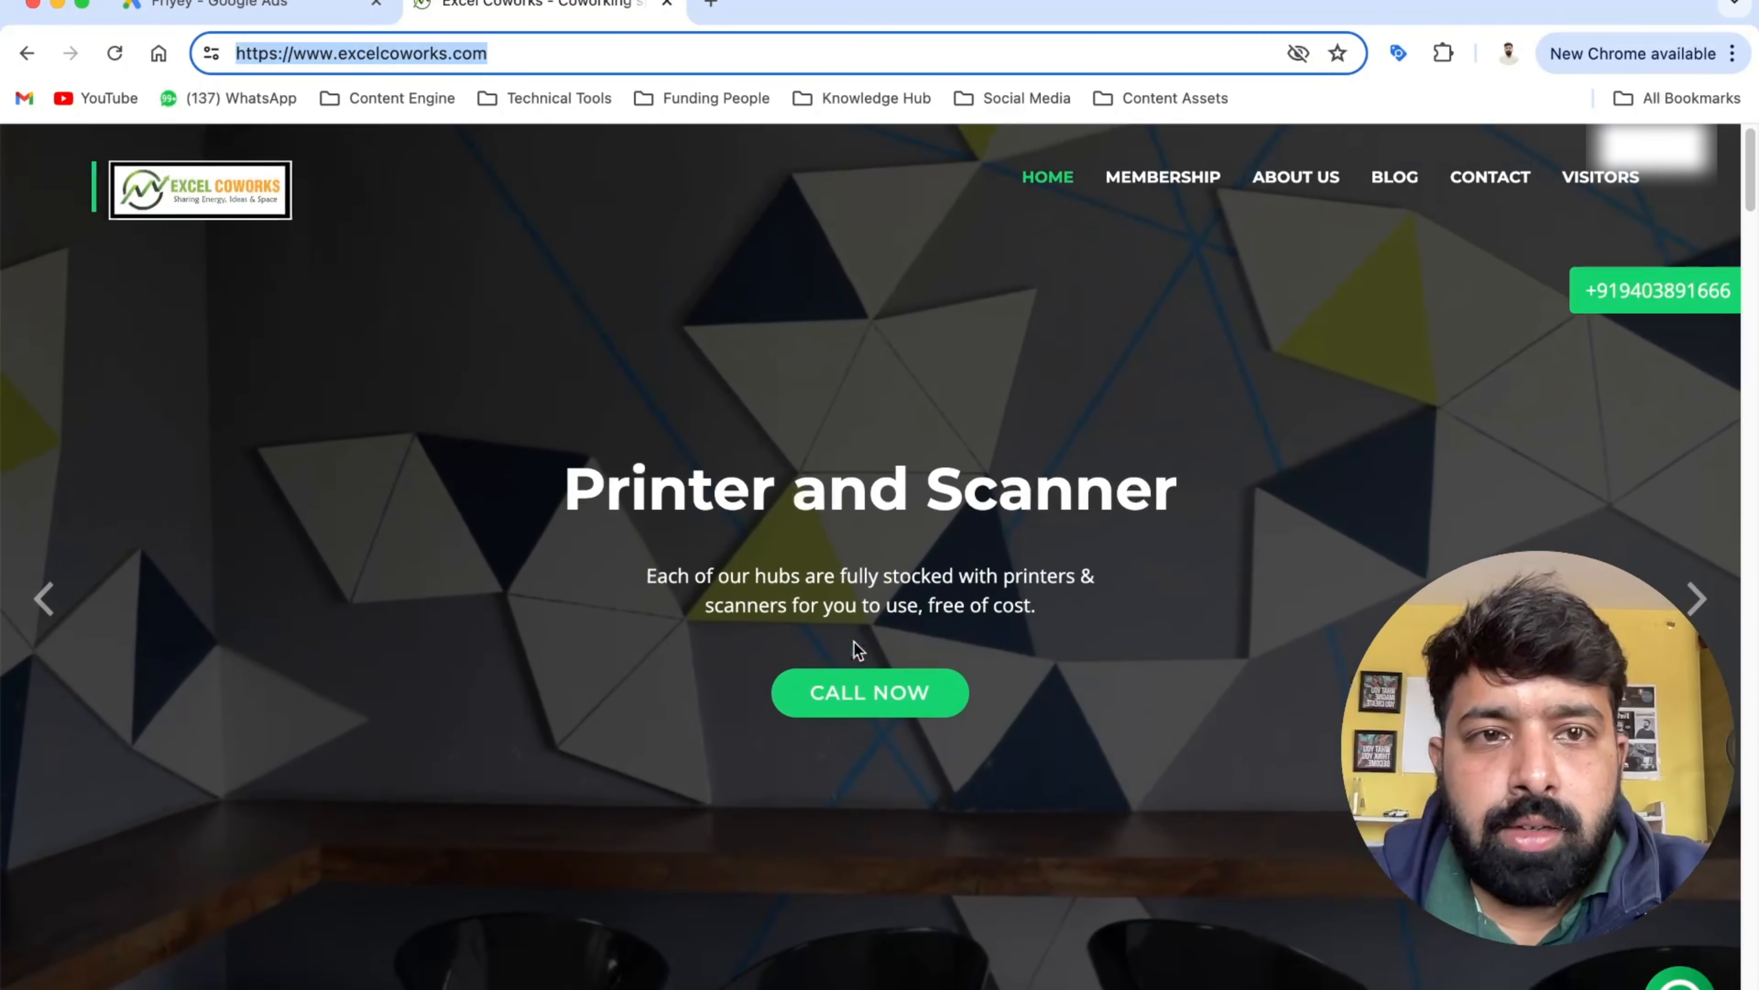
scroll(853, 637, "down", 6)
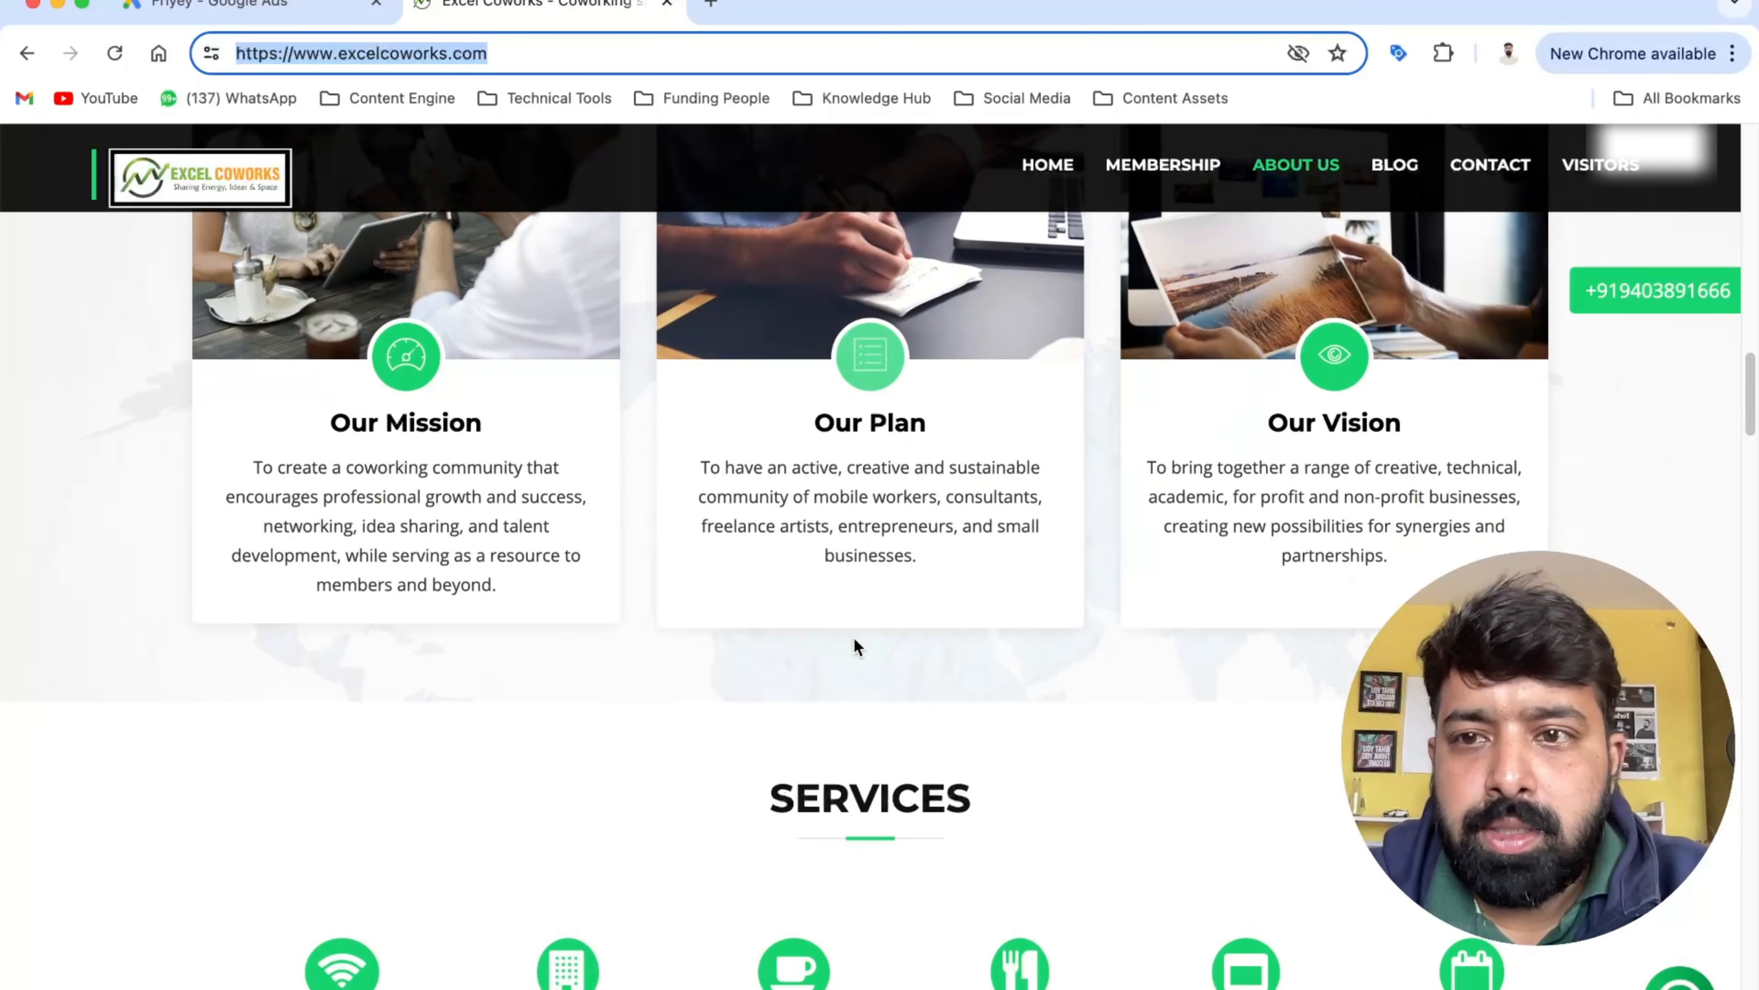
Return to the Google Ads form and enter "Best in Ammenties" as the second headline
left_click(293, 13)
left_click(476, 622)
type("Be")
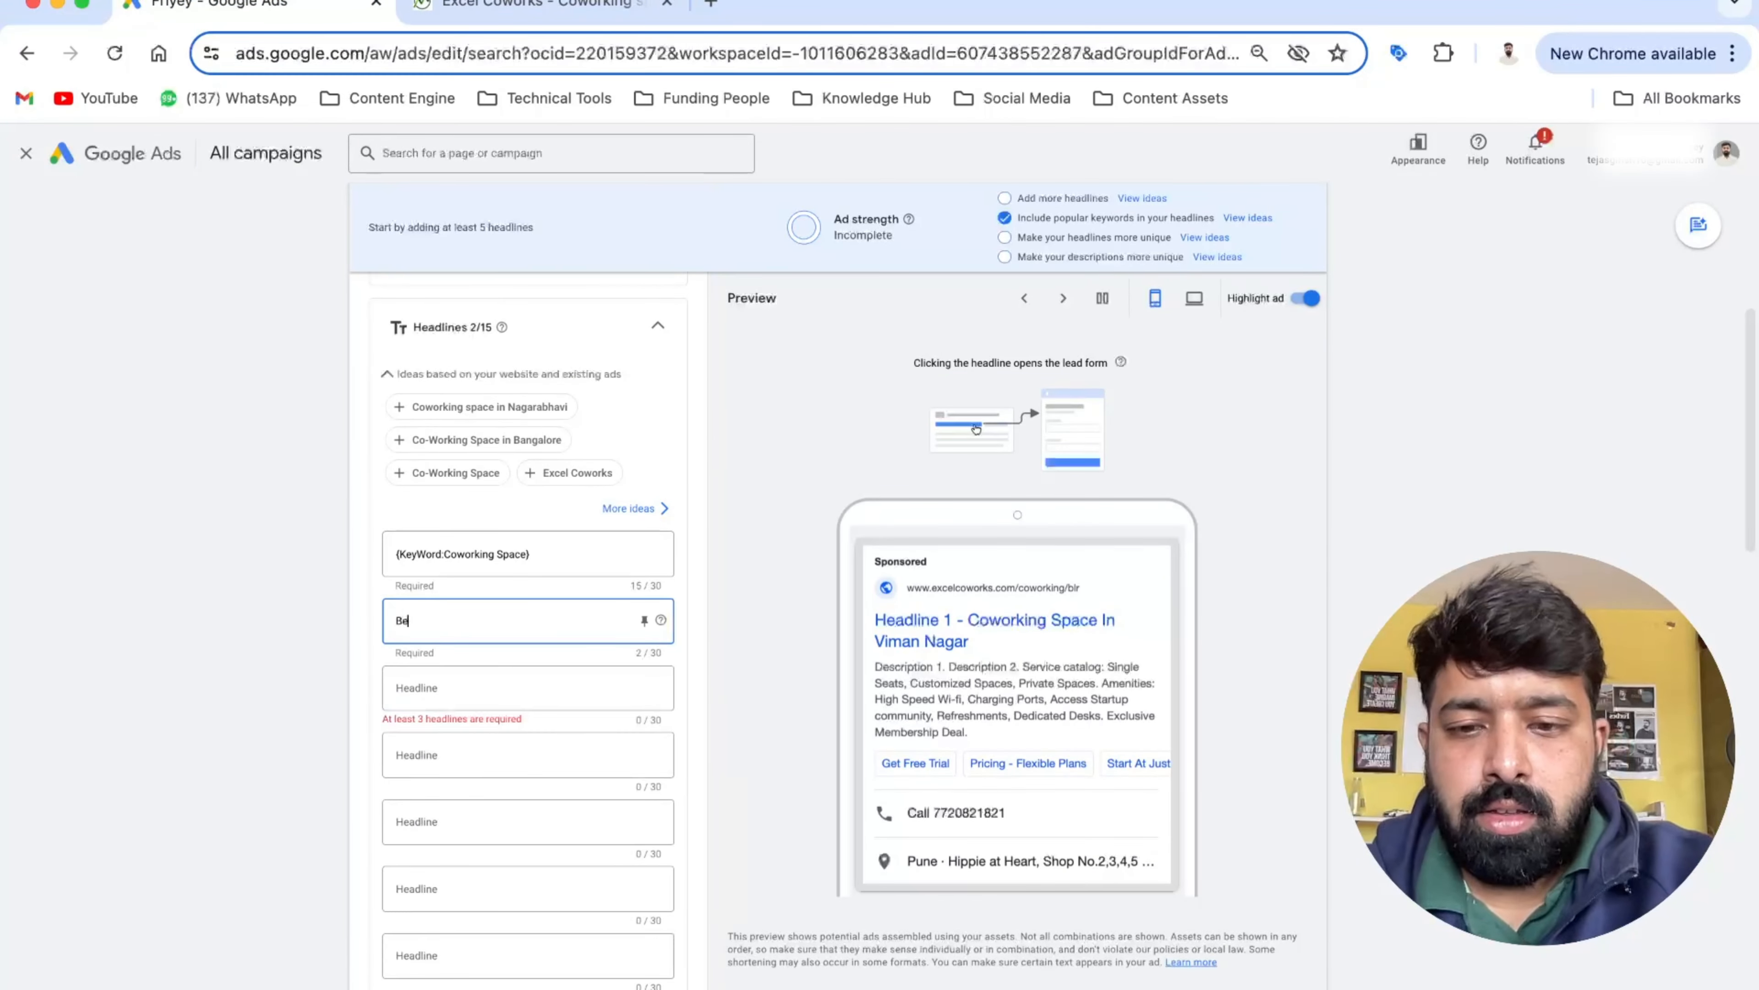
type("st in Ammenties")
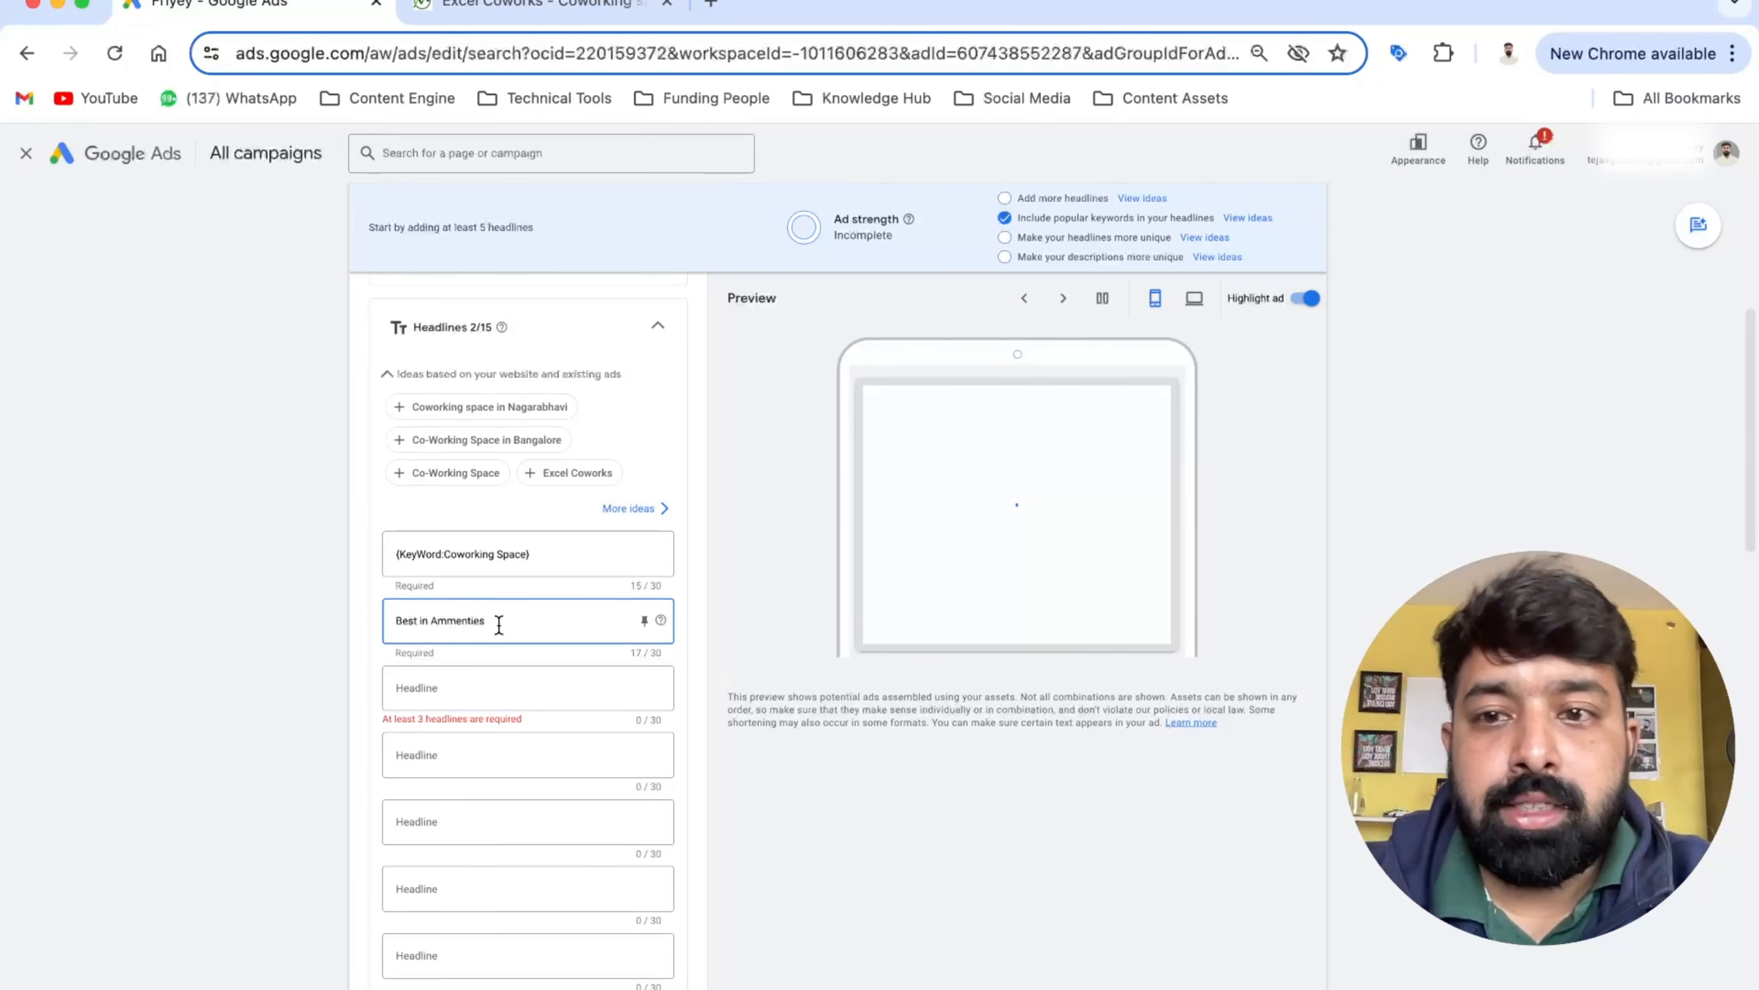
left_click(462, 686)
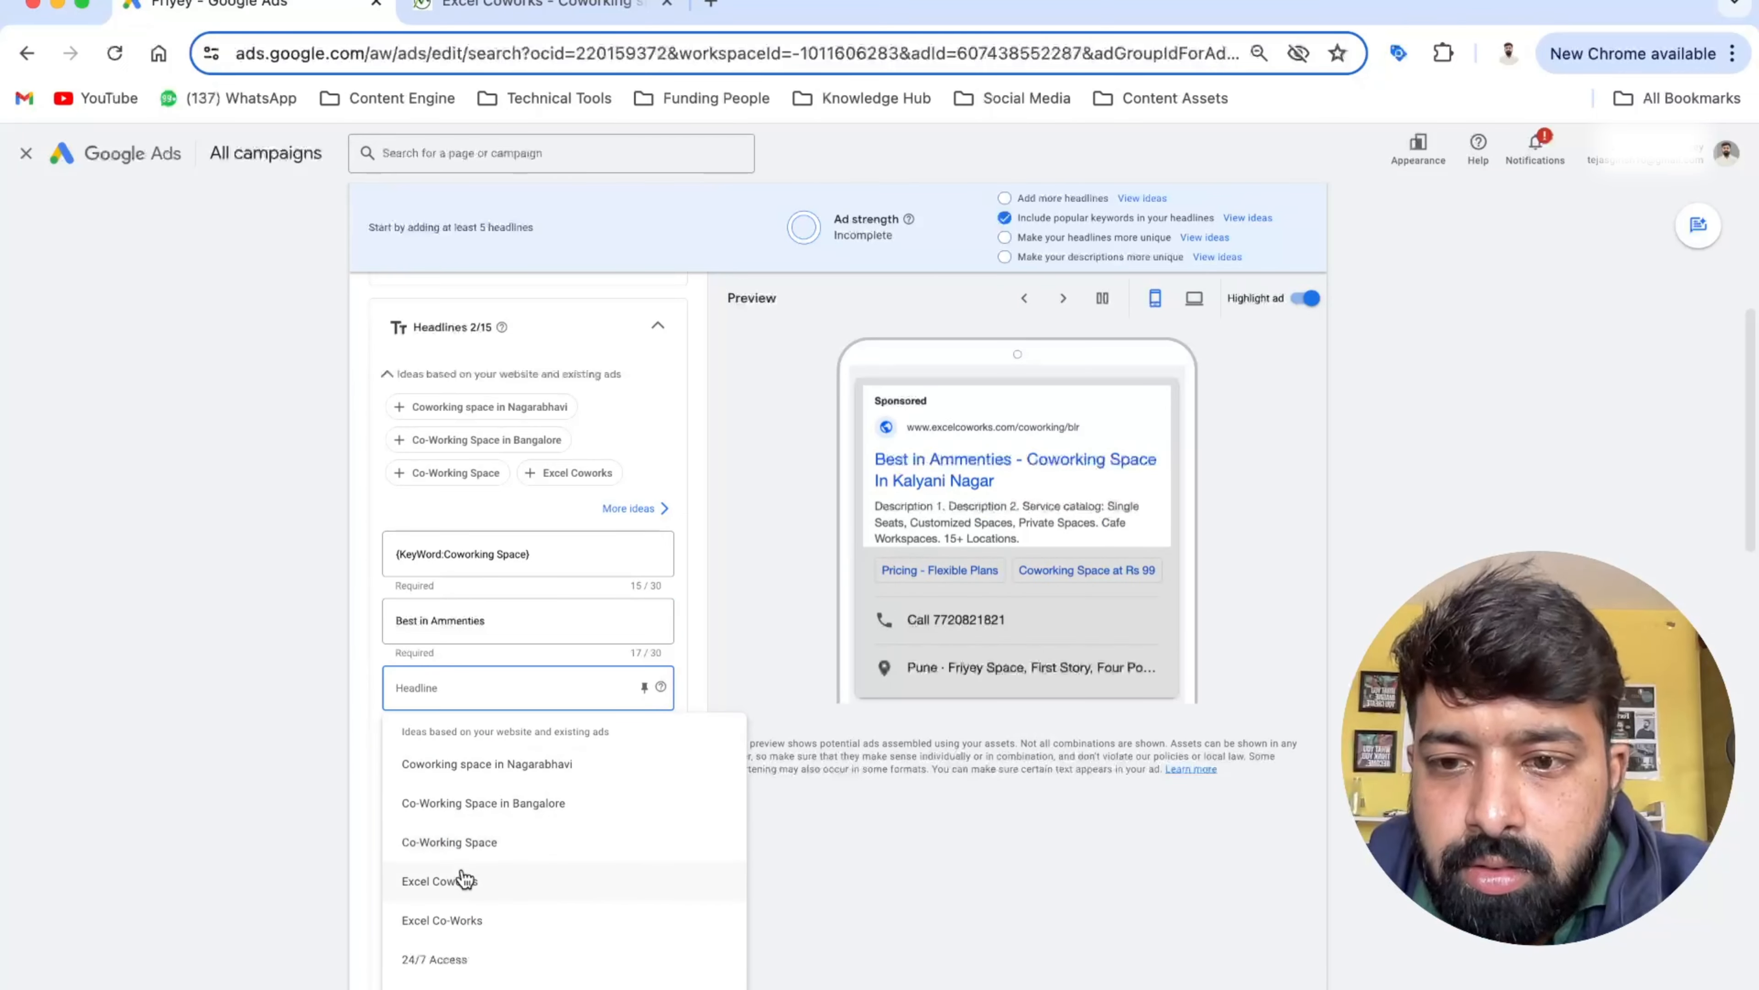
type("Hygenic")
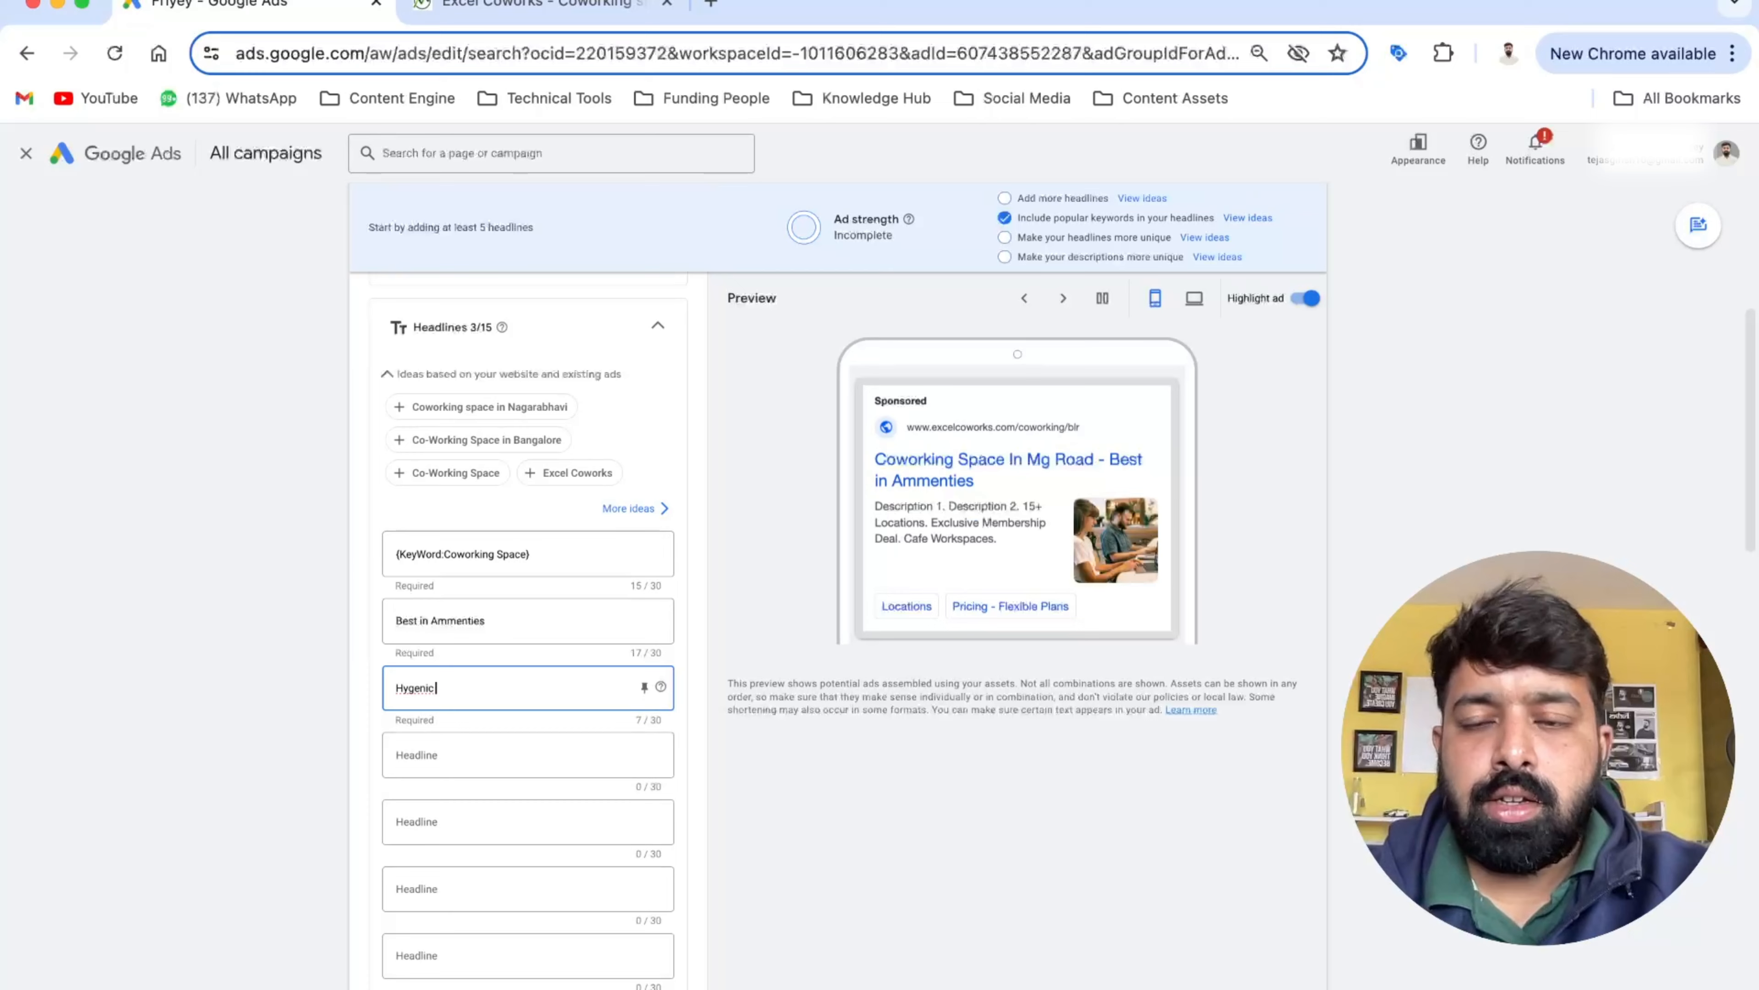
type(" Corowking space")
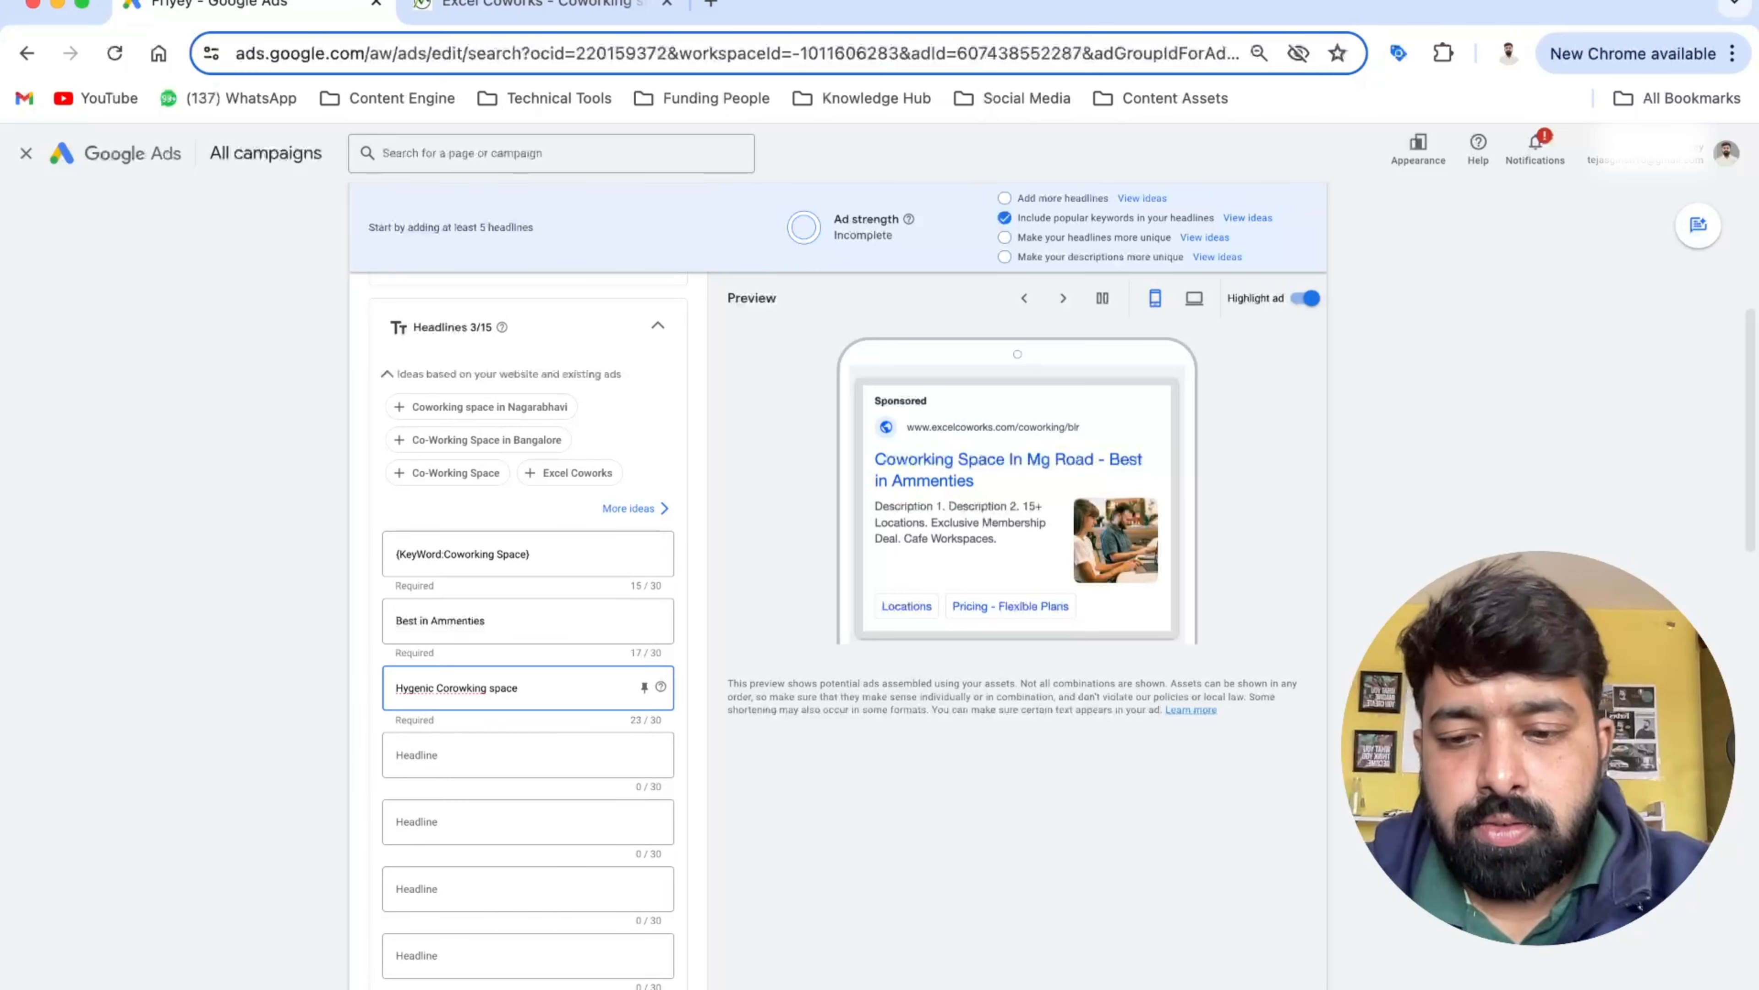
key("super+a")
key("BackSpace")
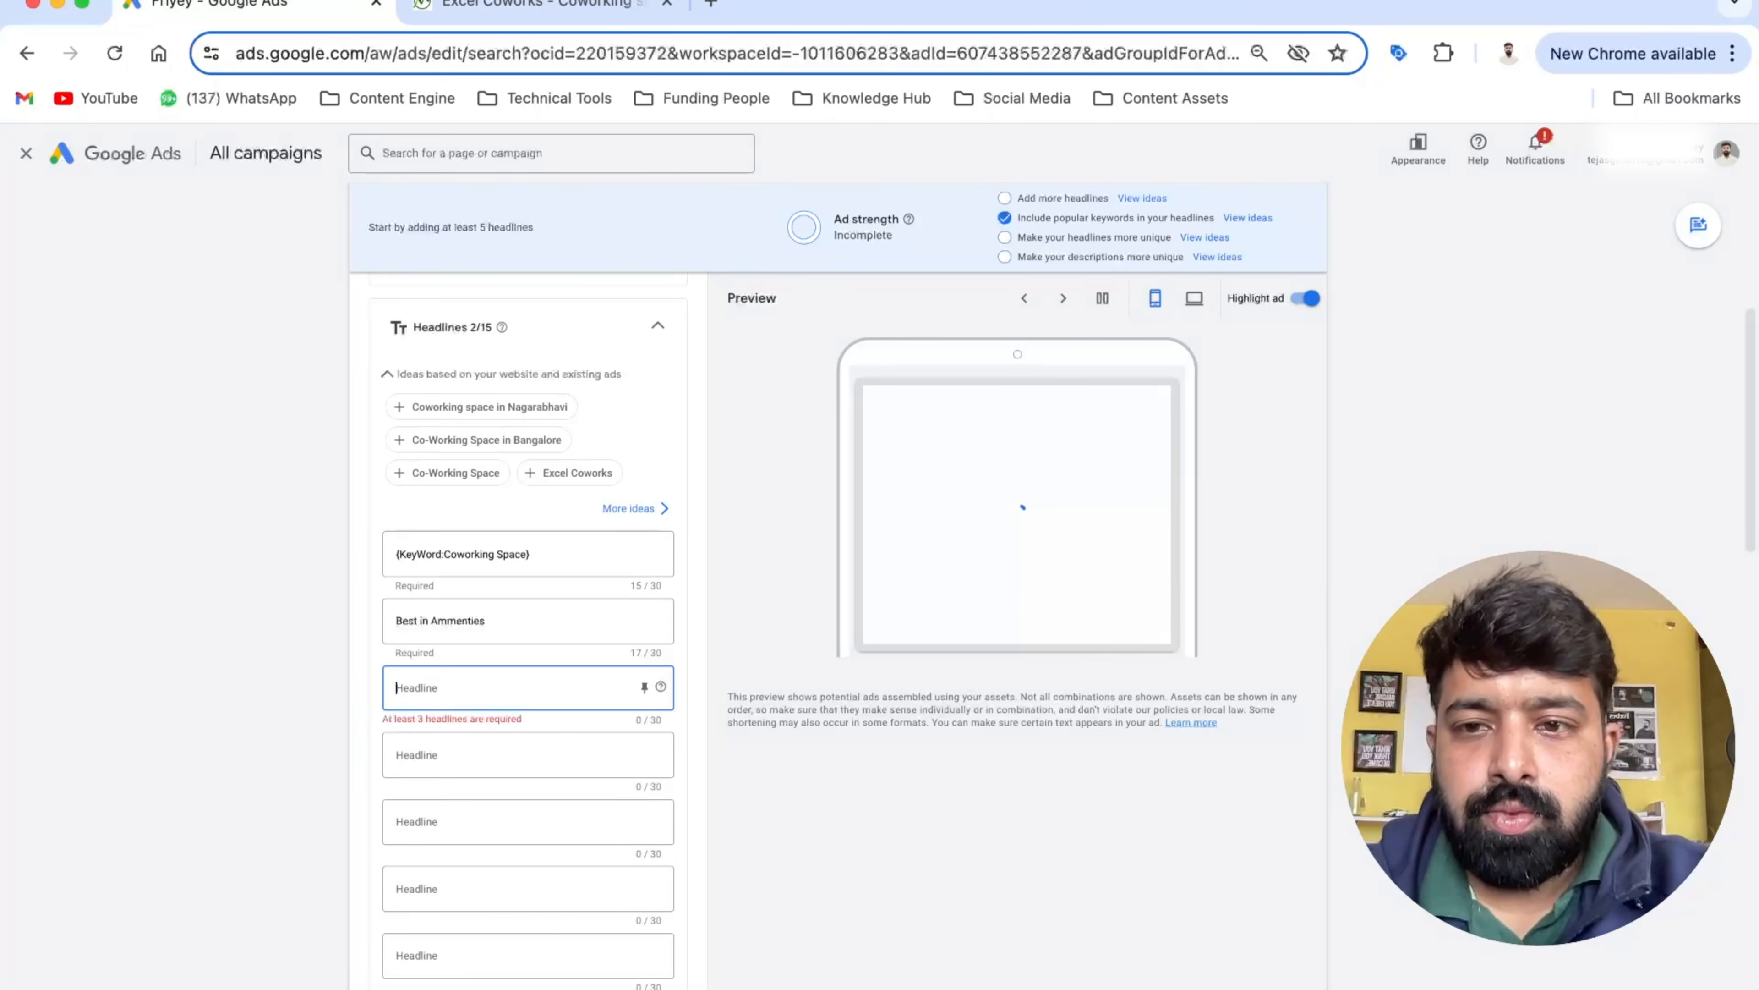
Look through the ad's headlines, from the keyword insertion headline and "Best in Ammenties" to "Vibrant Work Space", along with the ad strength
left_click(467, 650)
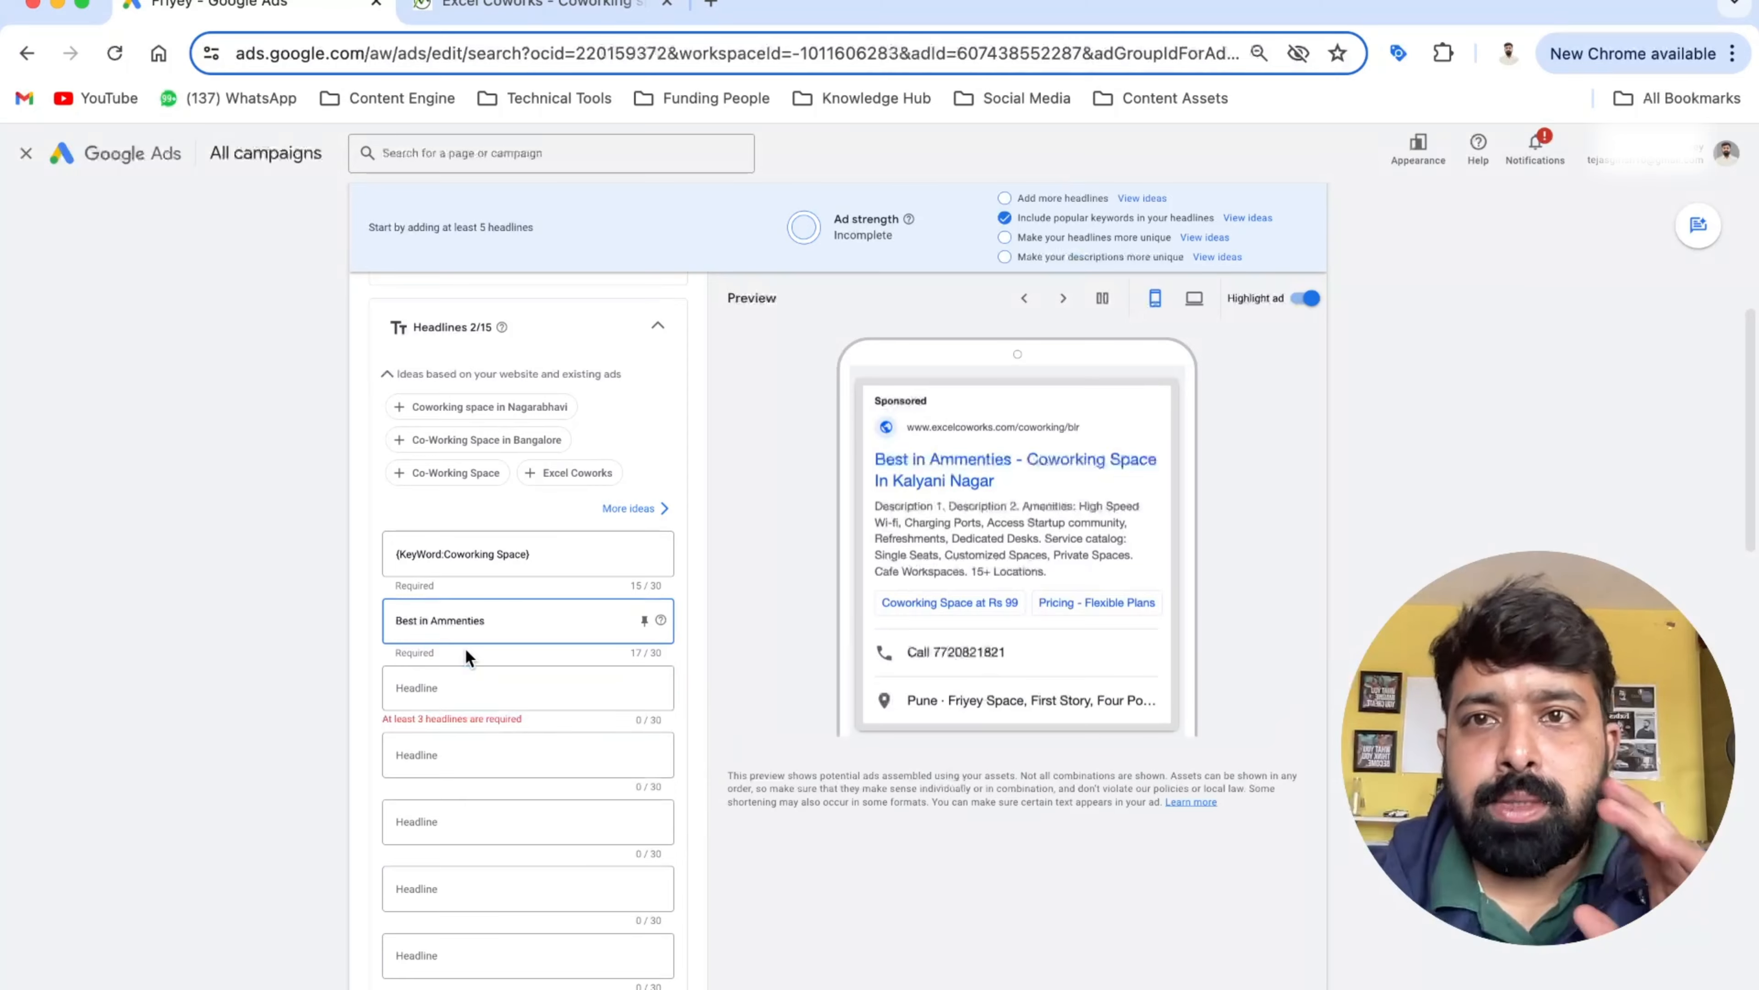
scroll(500, 756, "down", 10)
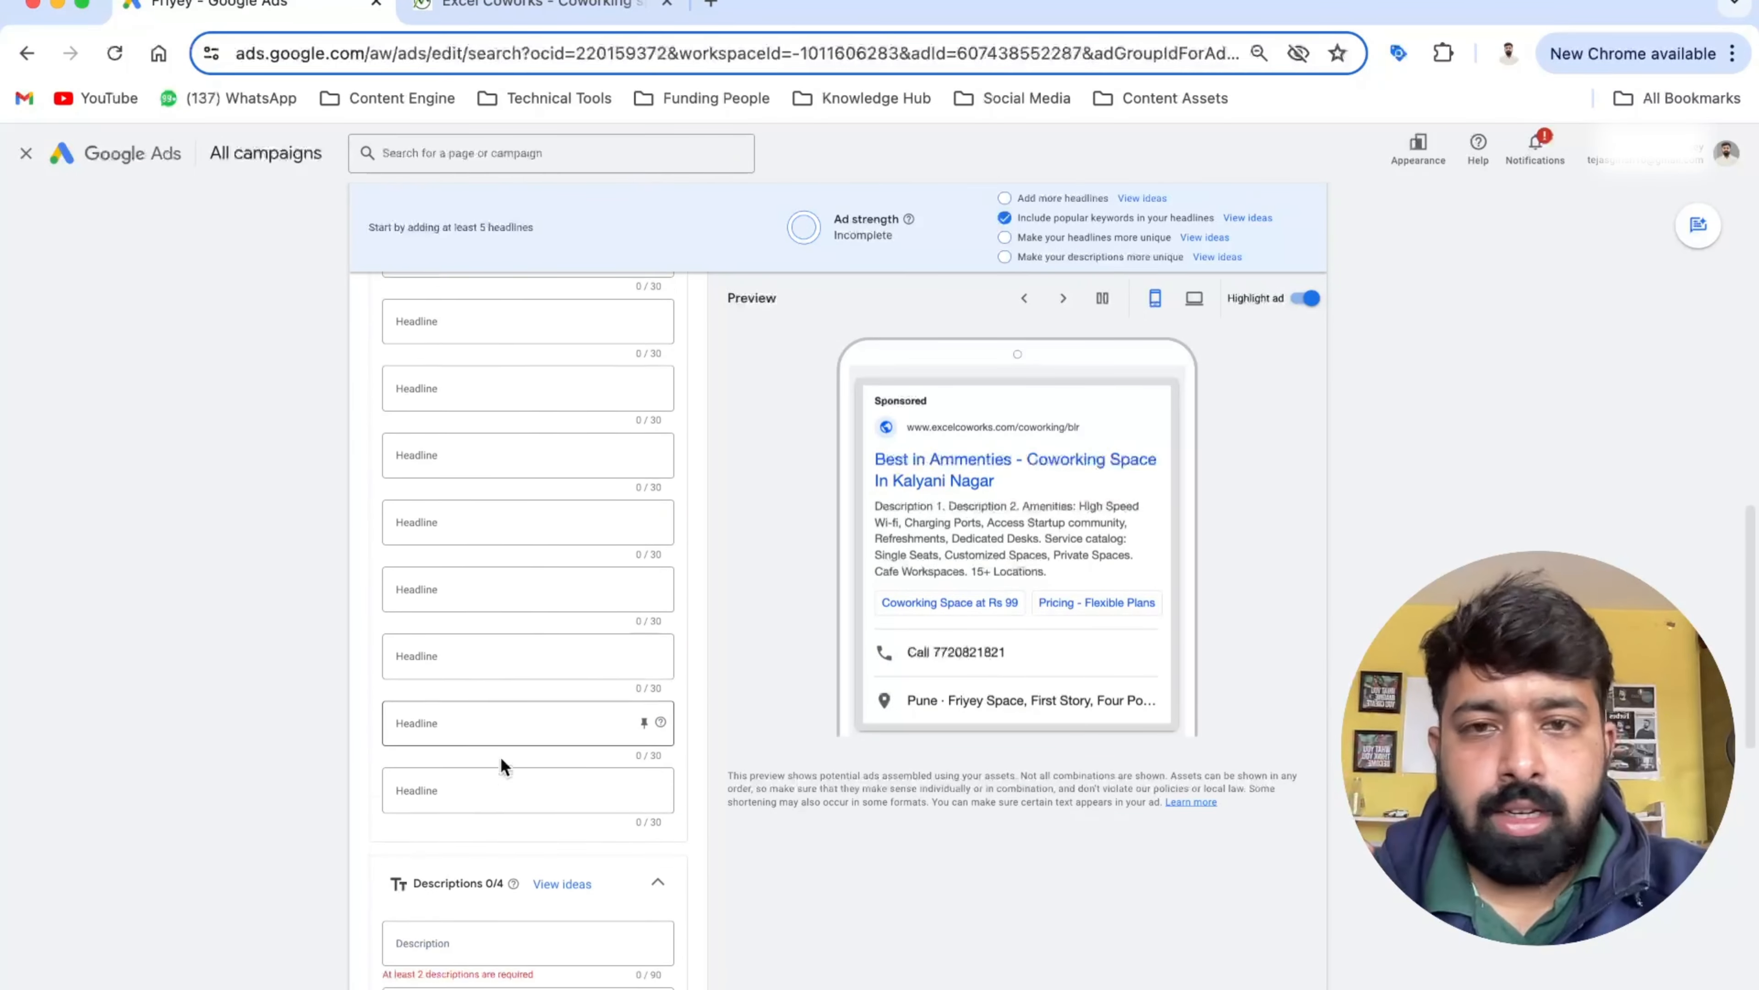
scroll(501, 757, "down", 5)
scroll(500, 758, "up", 8)
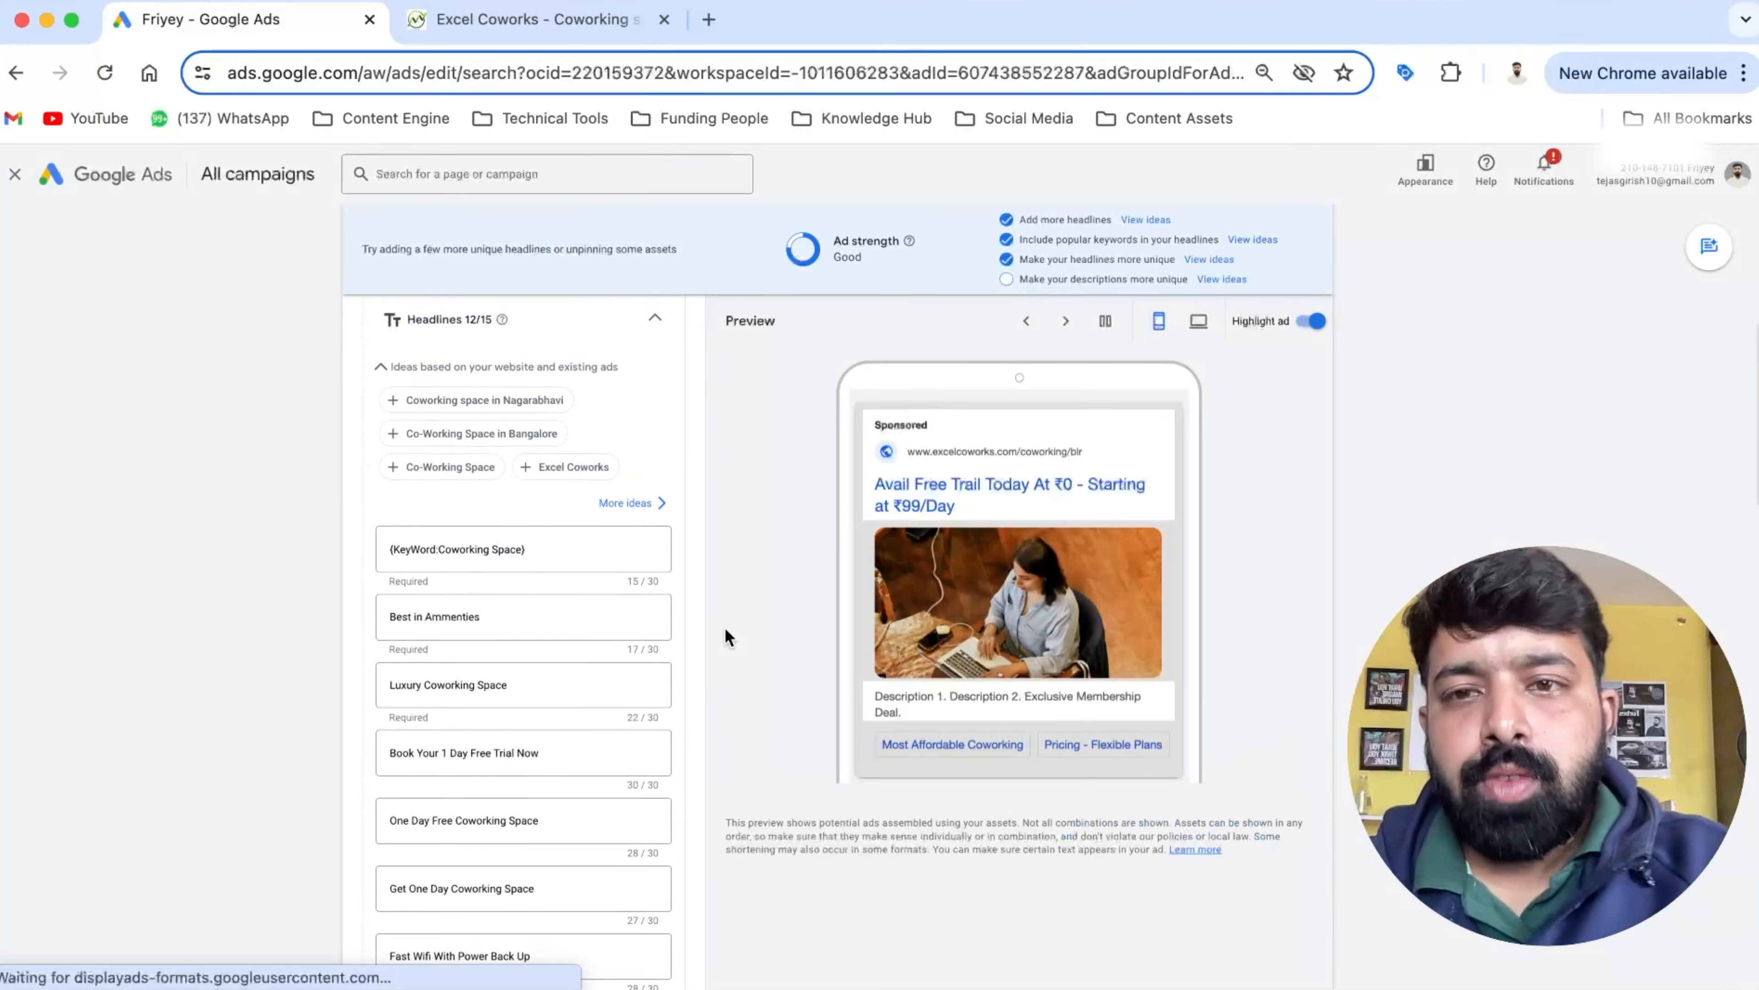
scroll(725, 637, "up", 2)
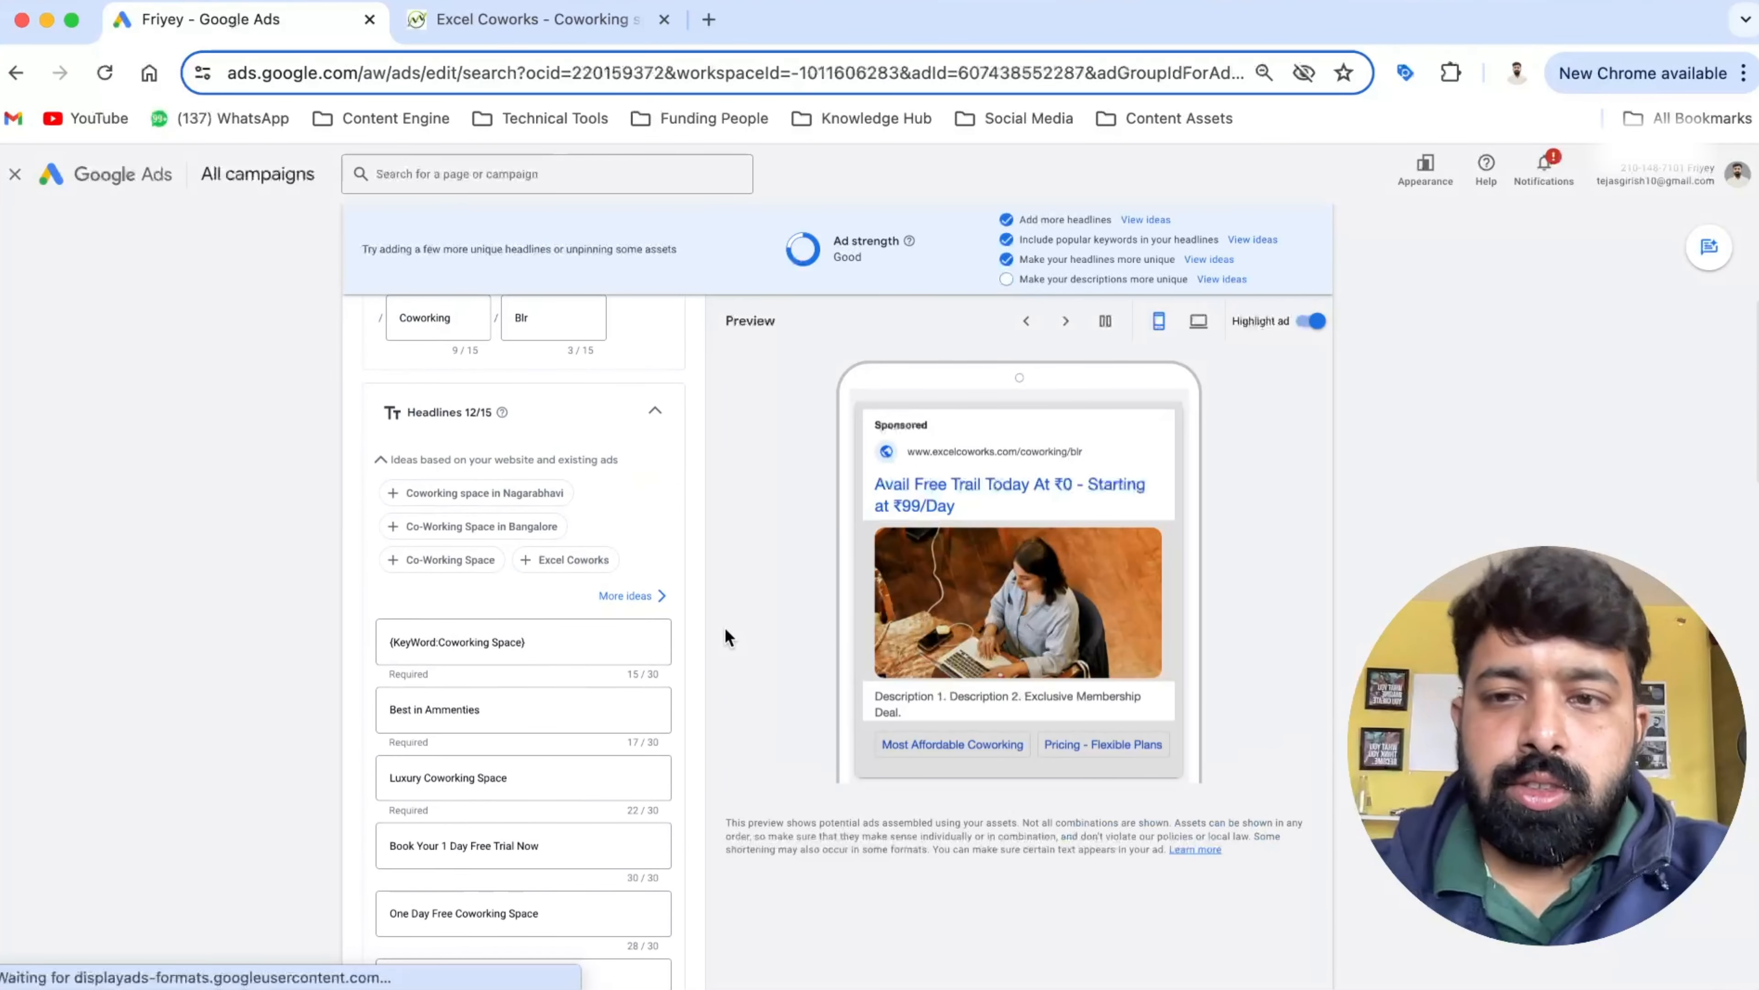
scroll(724, 636, "down", 5)
scroll(726, 629, "down", 8)
scroll(725, 628, "up", 10)
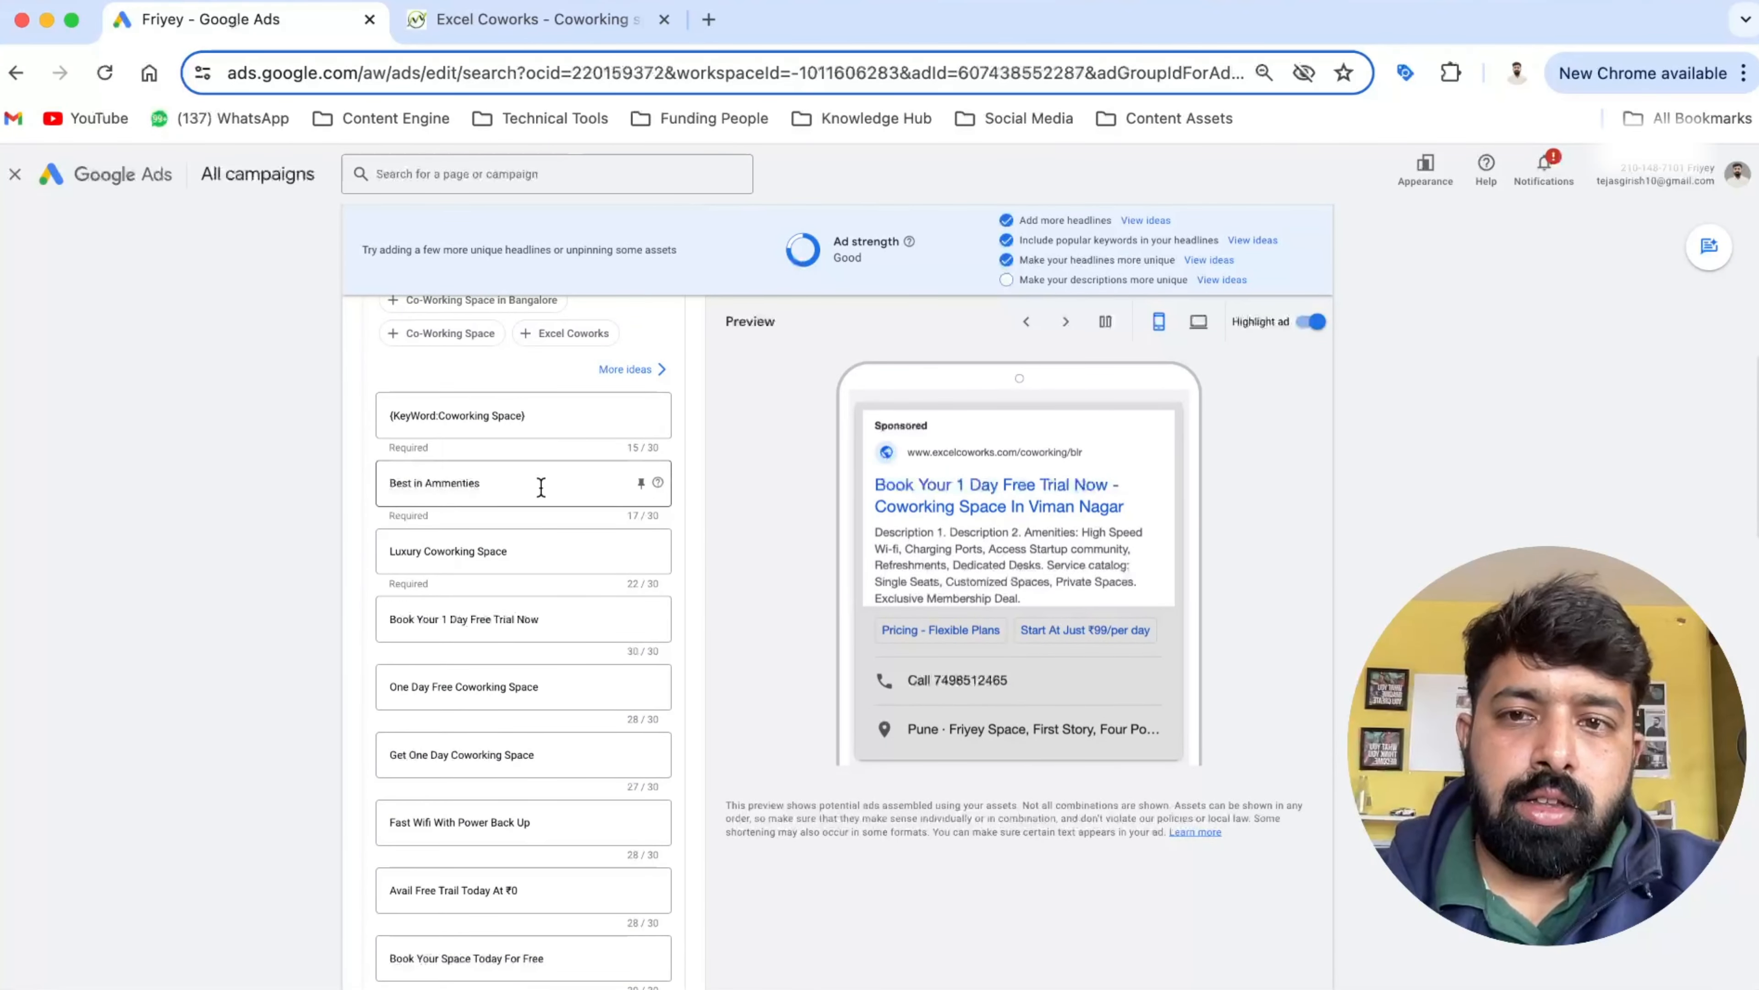
scroll(543, 555, "down", 4)
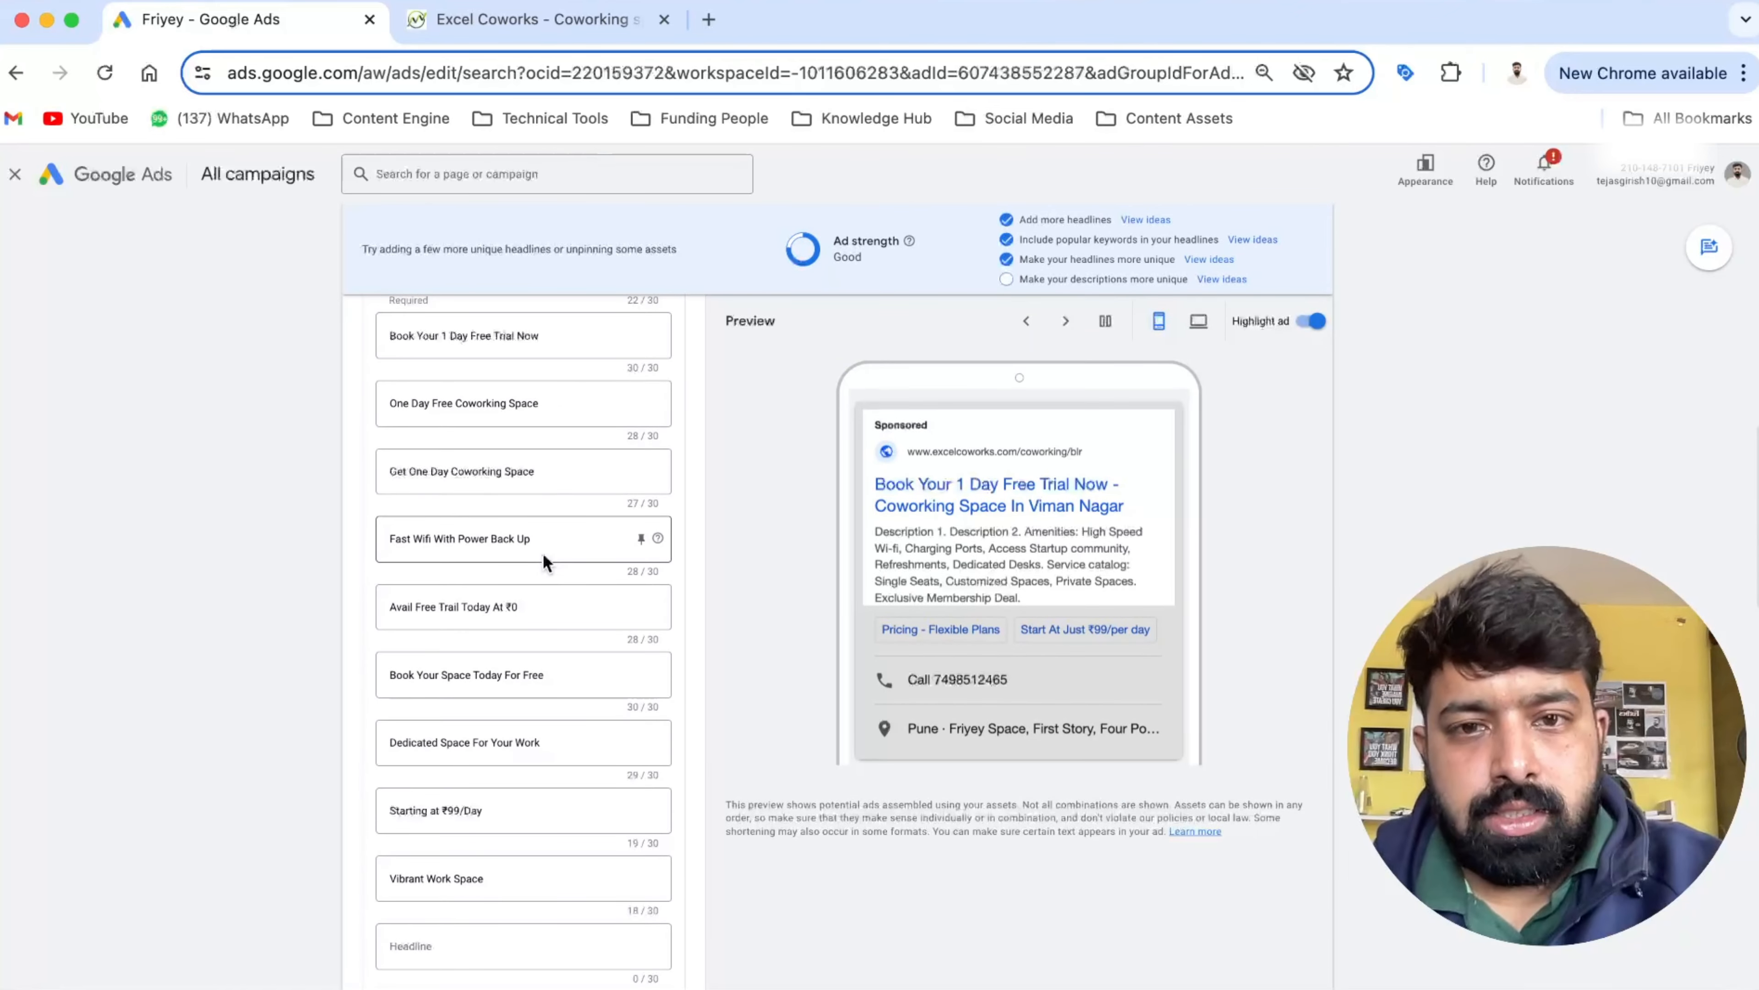
double_click(524, 538)
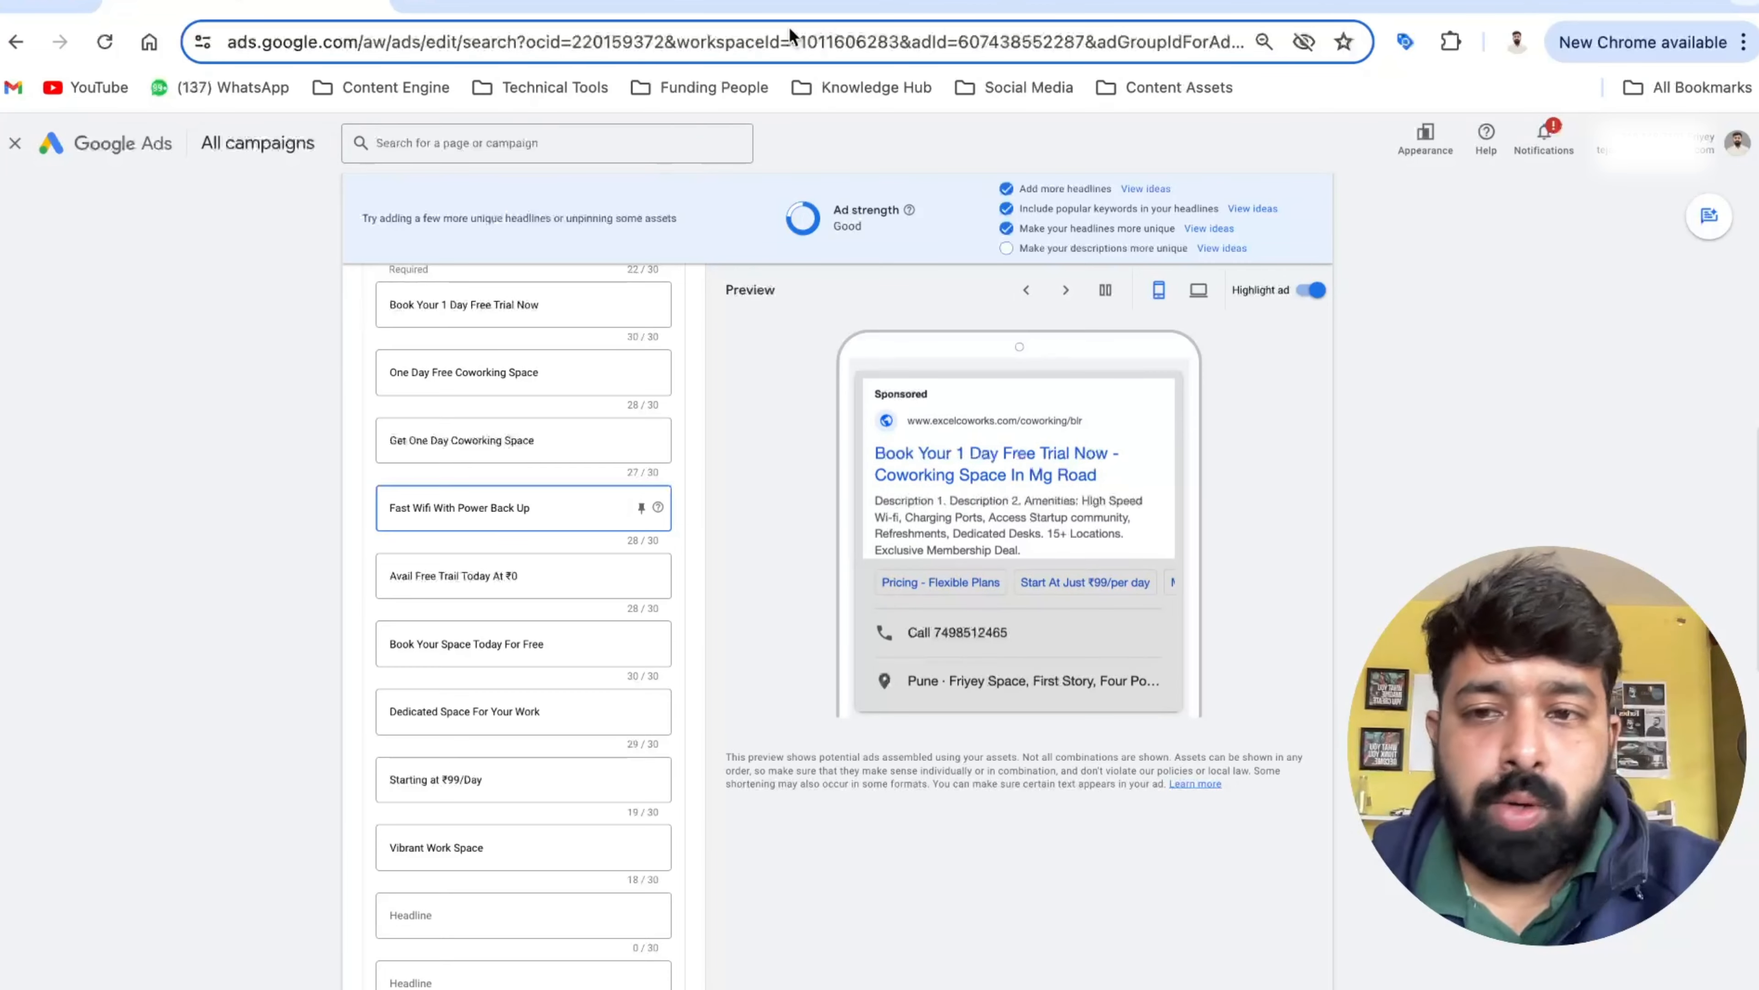
scroll(384, 378, "up", 2)
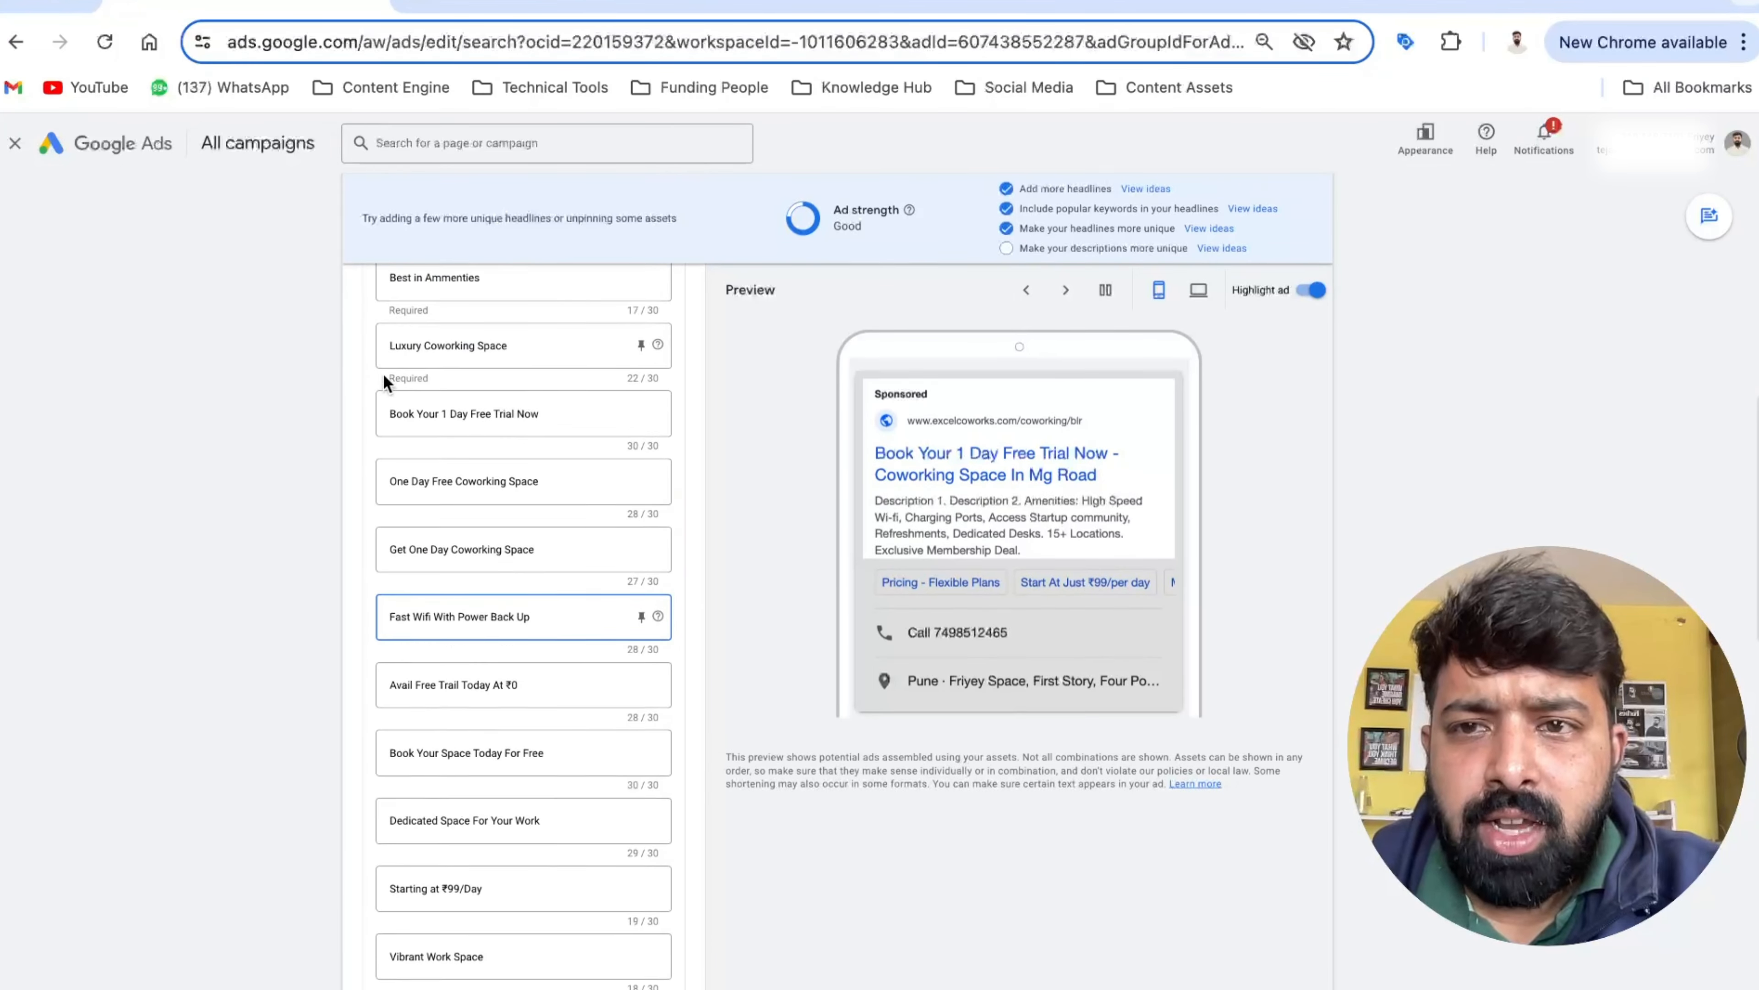
scroll(384, 378, "up", 3)
left_click(503, 434)
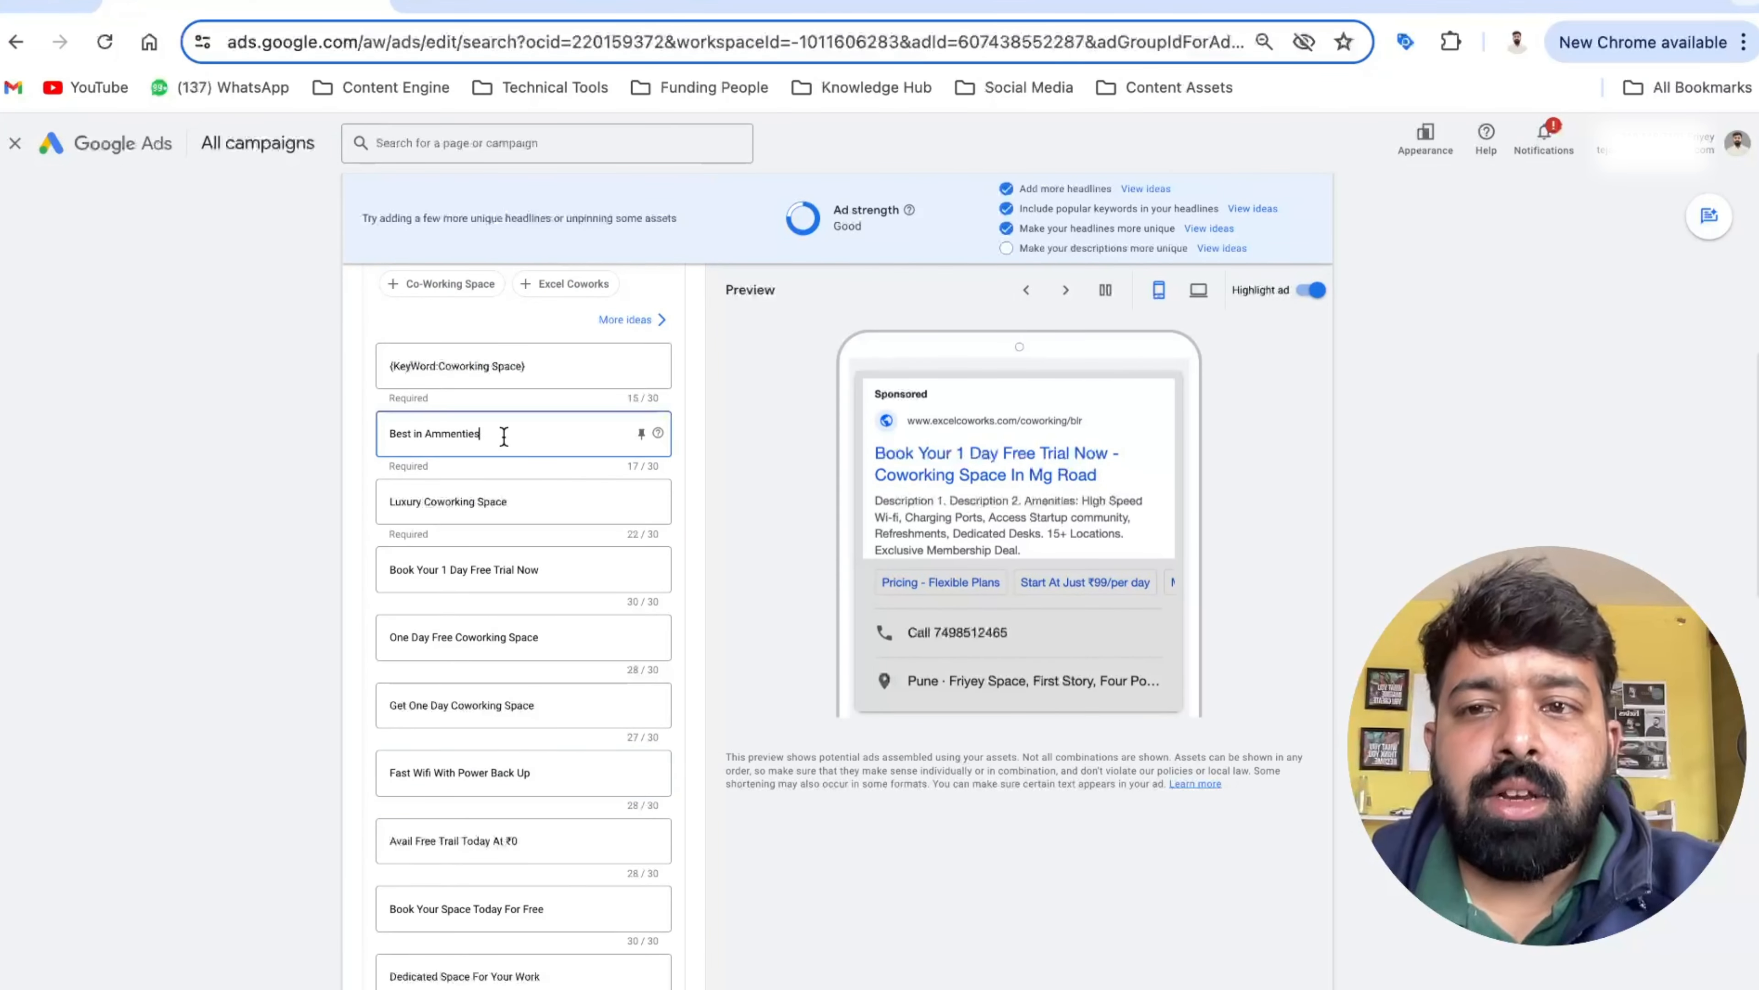
Look through the existing headlines from "Best in Ammenties" to "Vibrant Work Space" and the empty headline fields below them
left_click(521, 486)
left_click(510, 581)
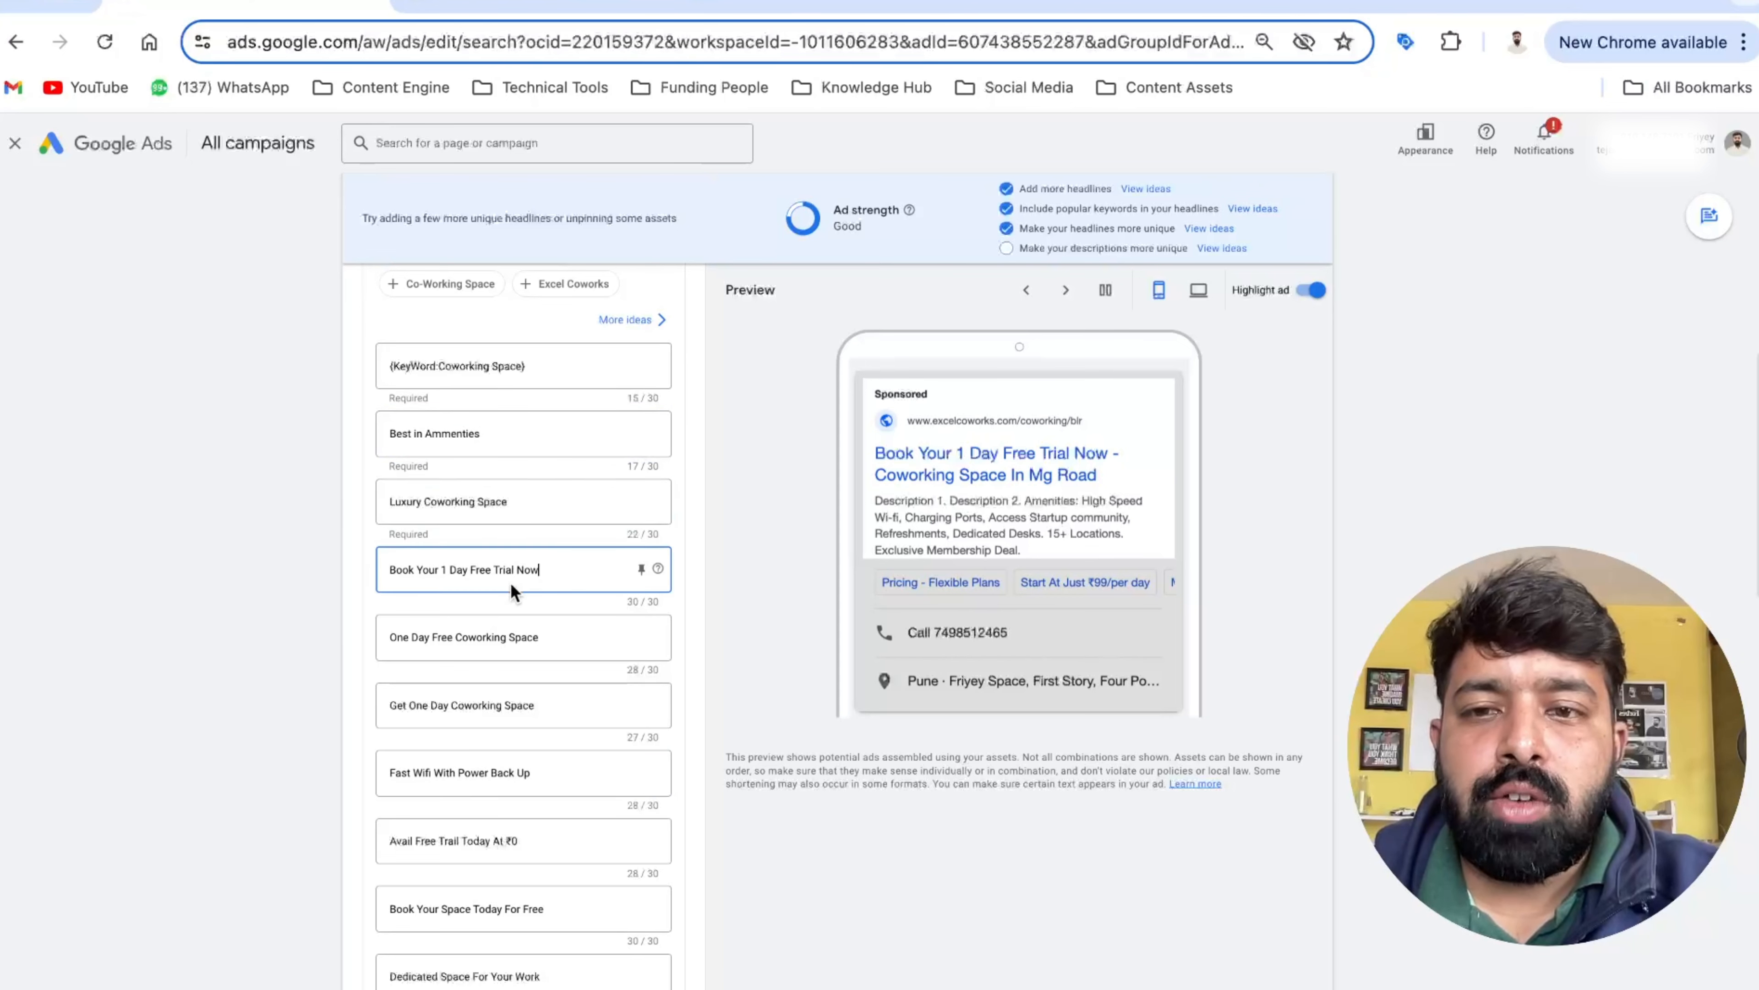
left_click(537, 637)
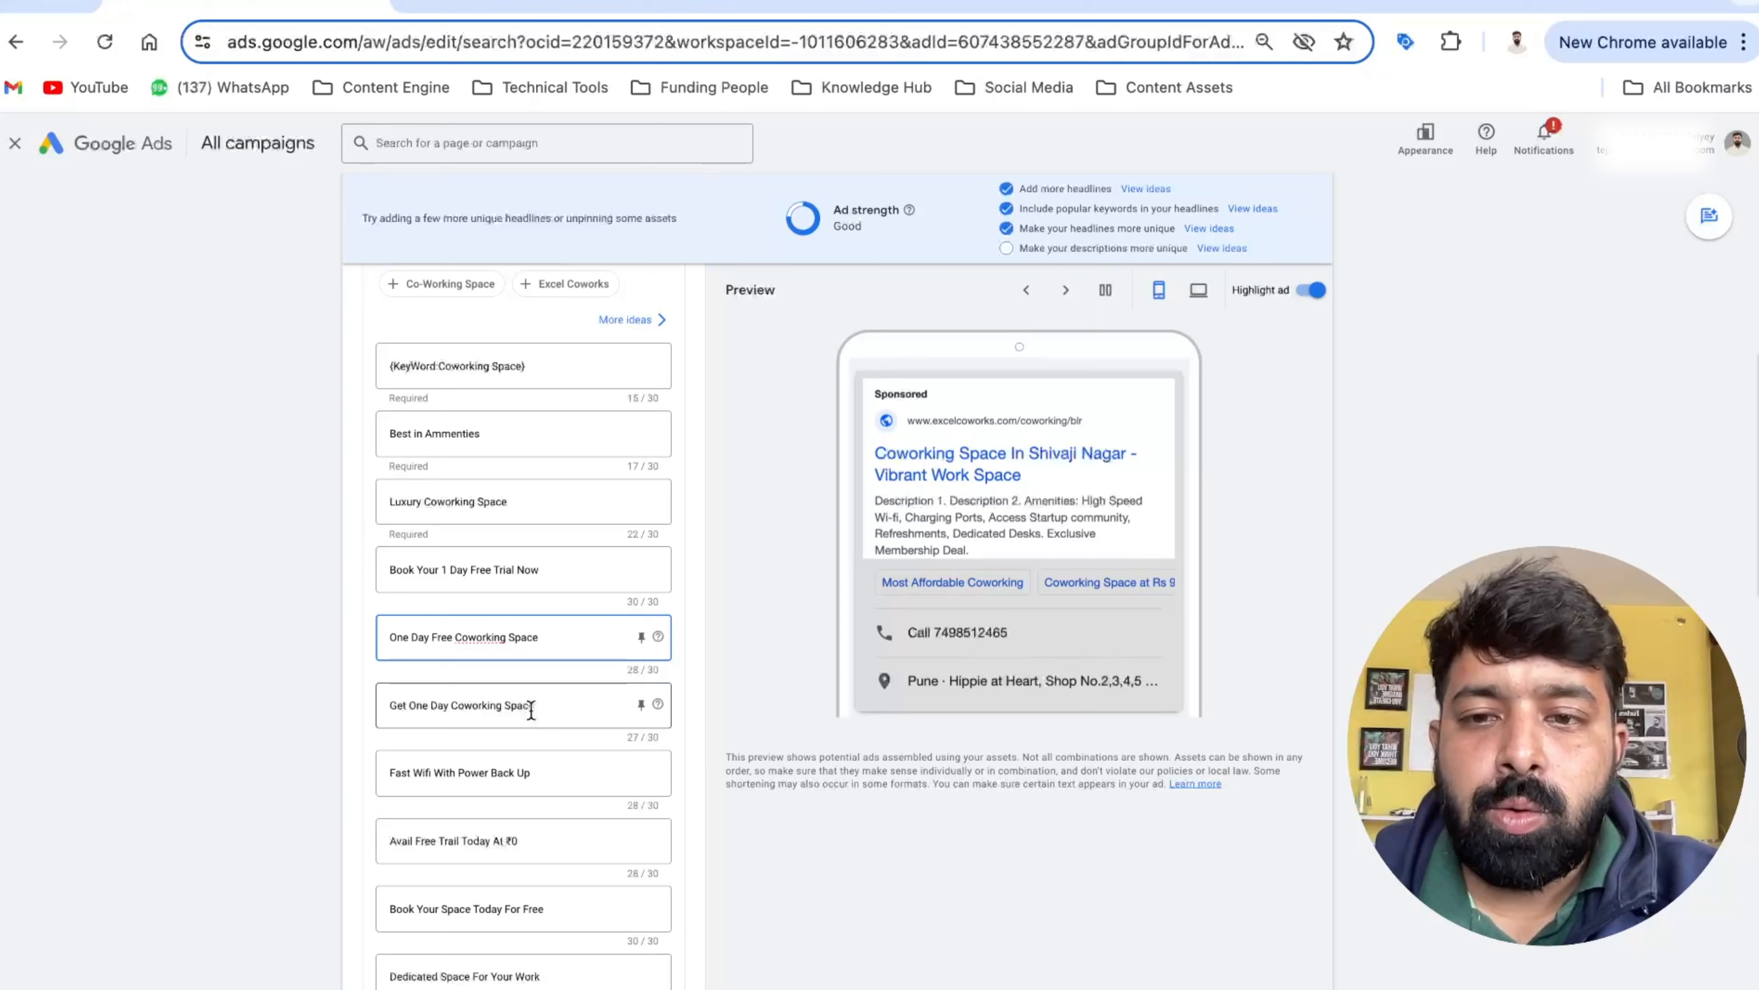
scroll(531, 710, "down", 3)
left_click(521, 580)
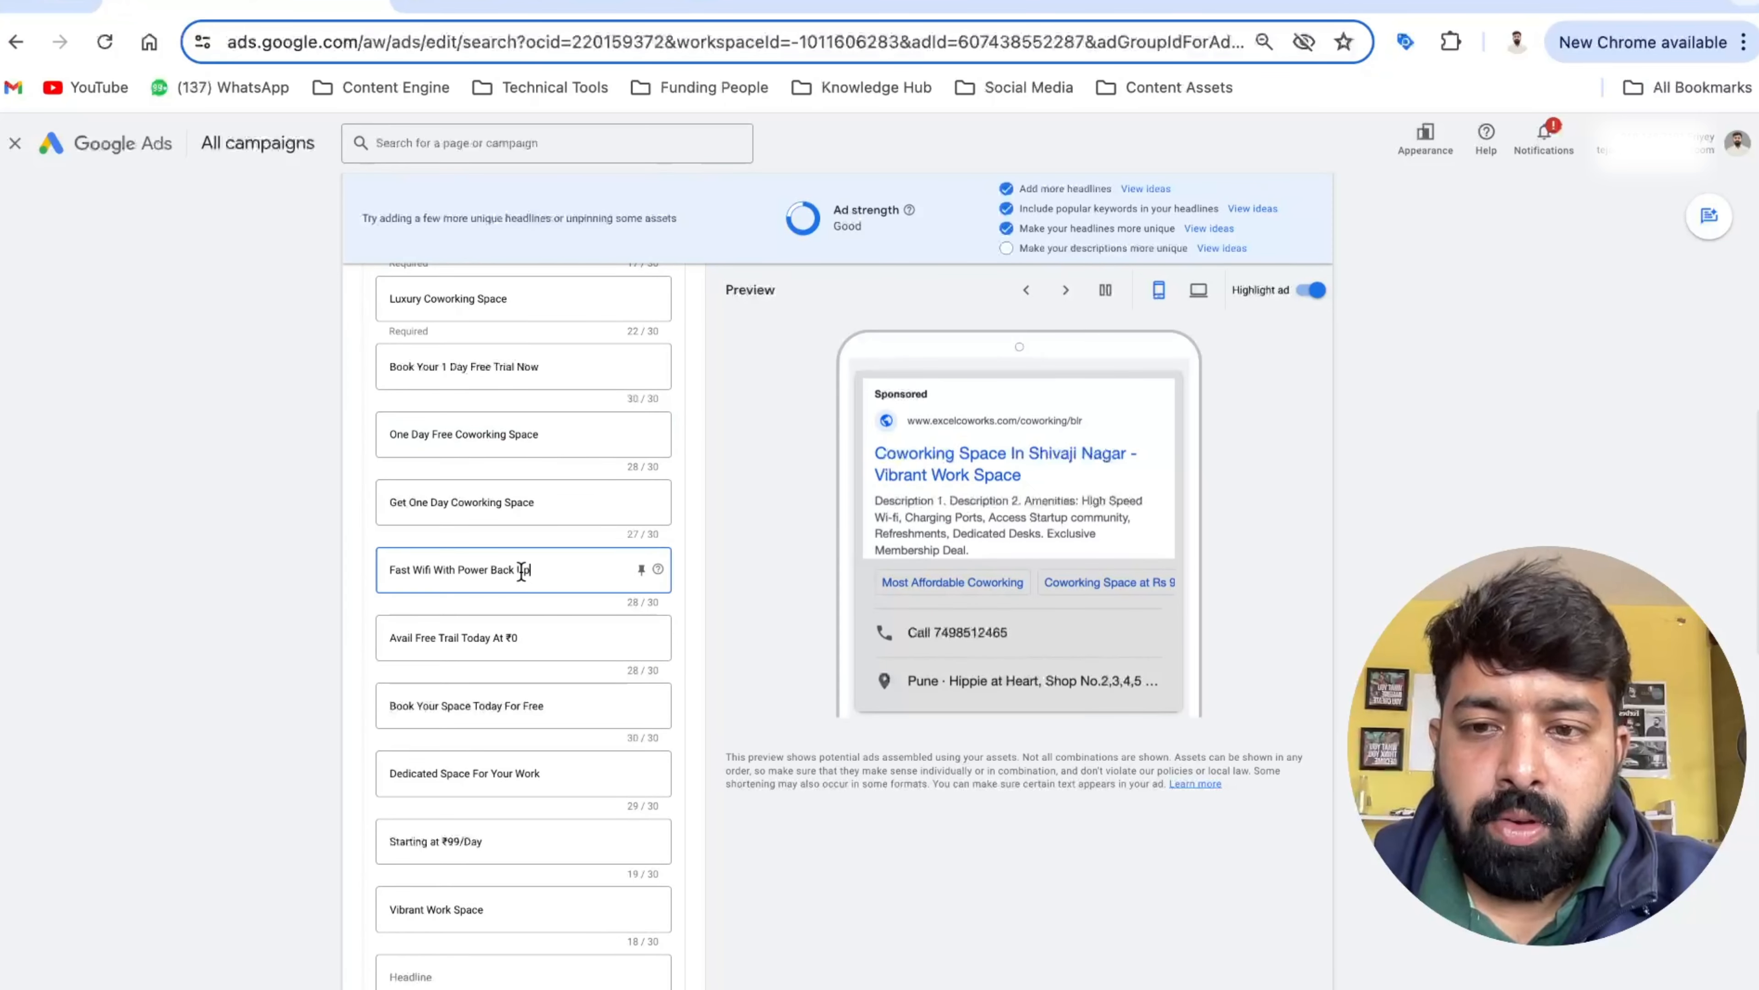
left_click(514, 654)
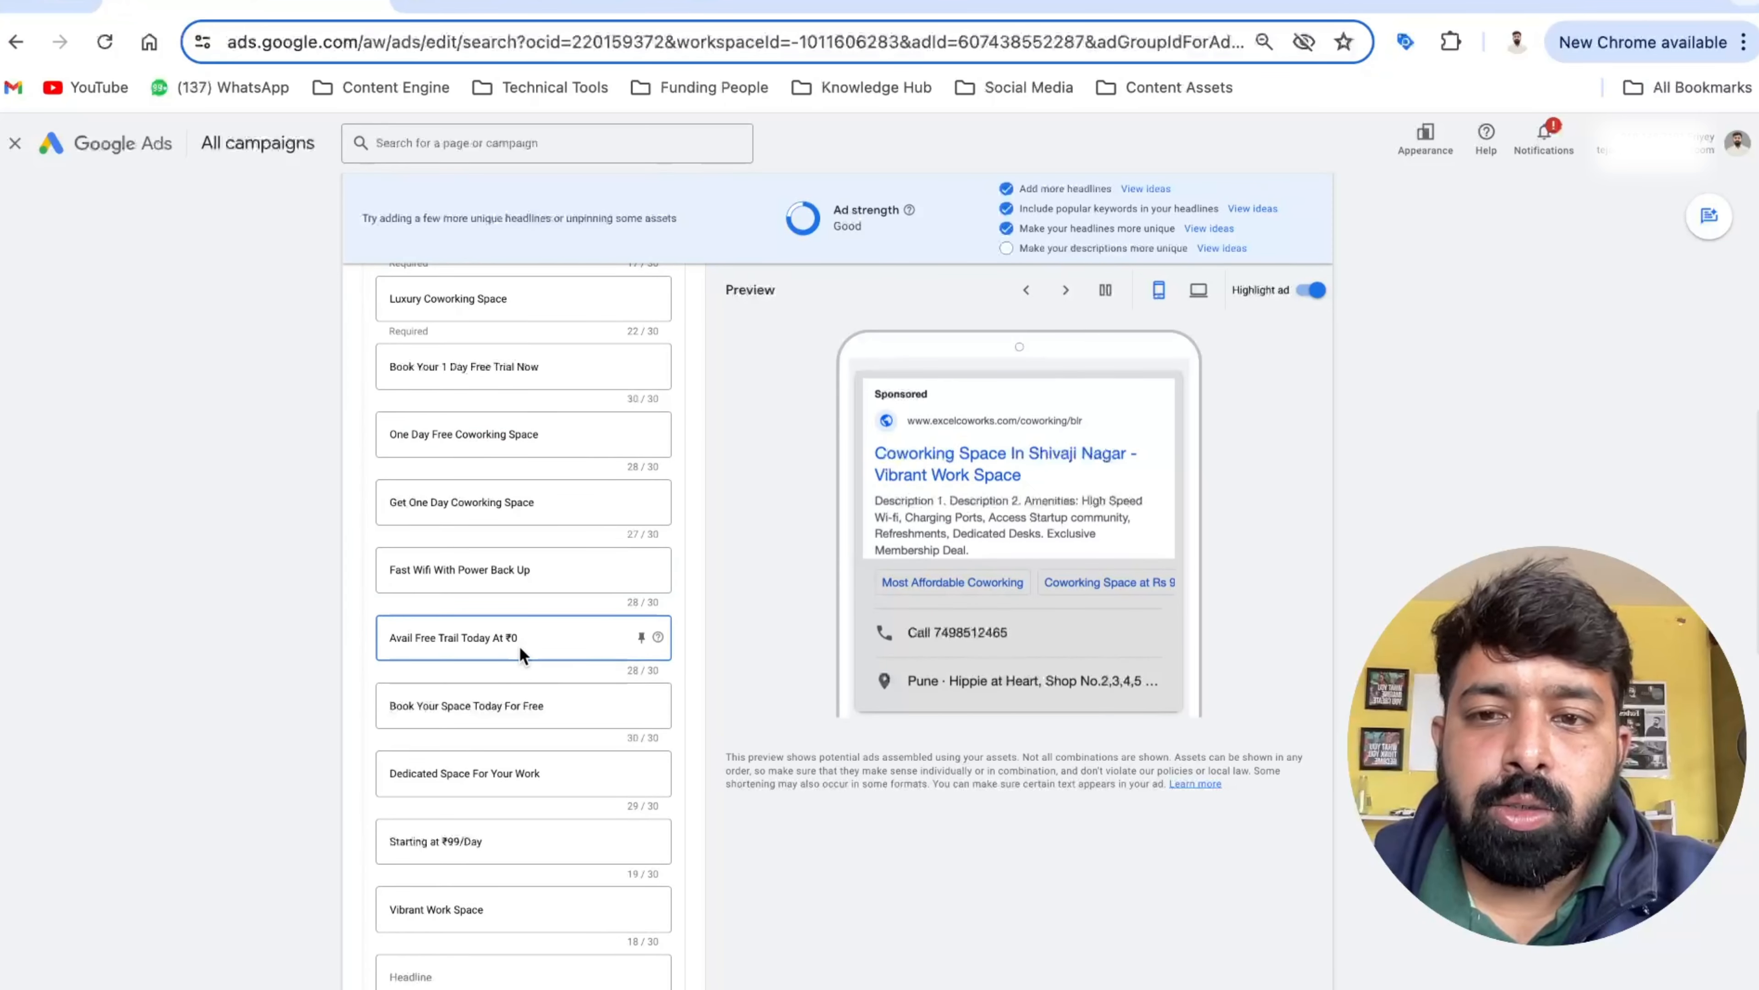
scroll(519, 859, "down", 1)
scroll(519, 860, "down", 2)
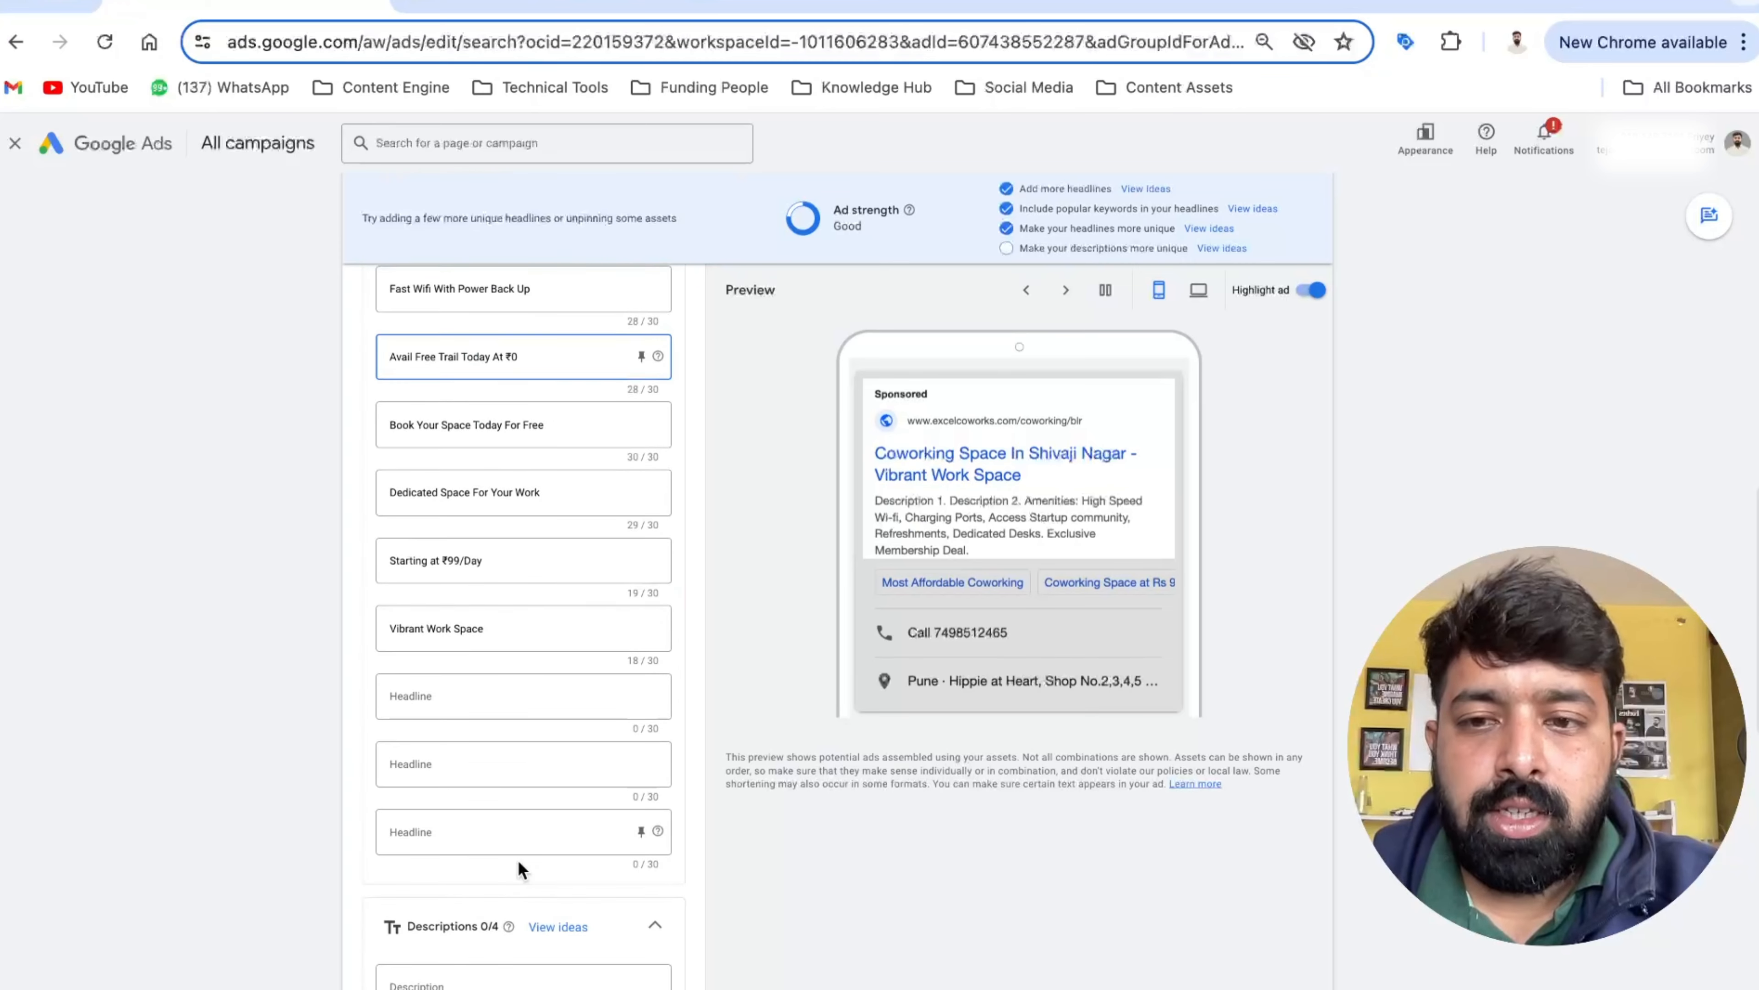
Fill the three empty headlines with "Call Us Now", "Visit Now" and "Call Us Today"
left_click(497, 689)
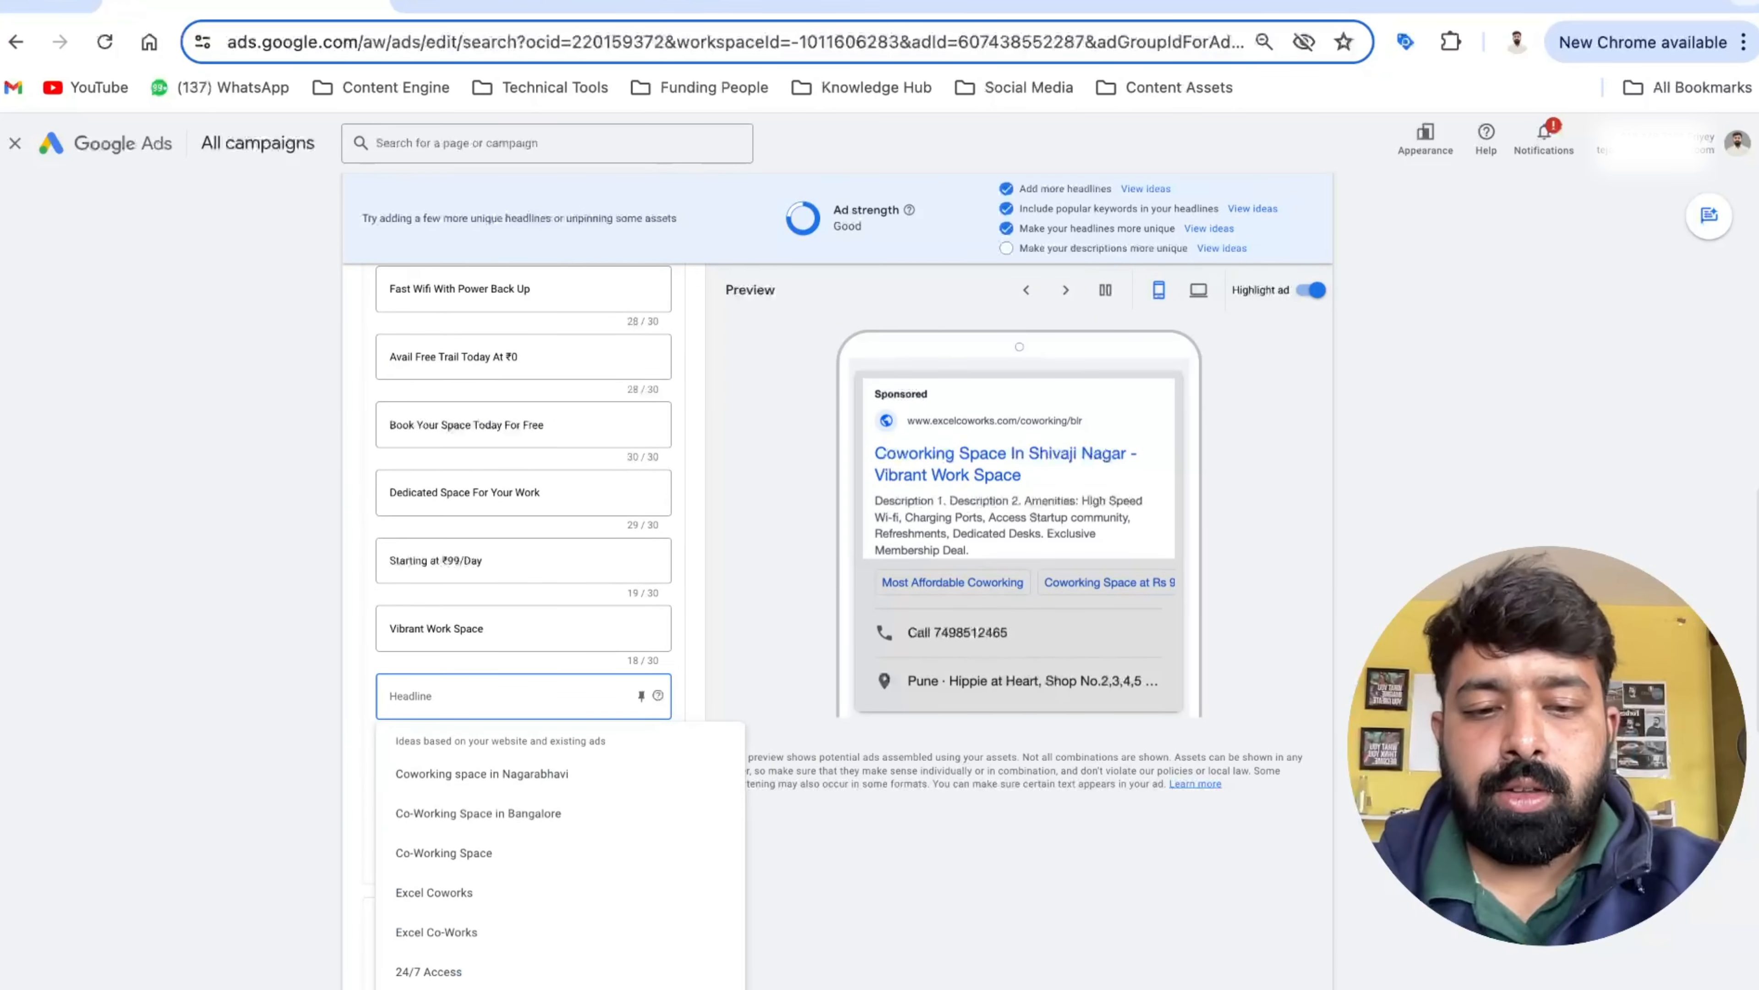
type("Call Us Now")
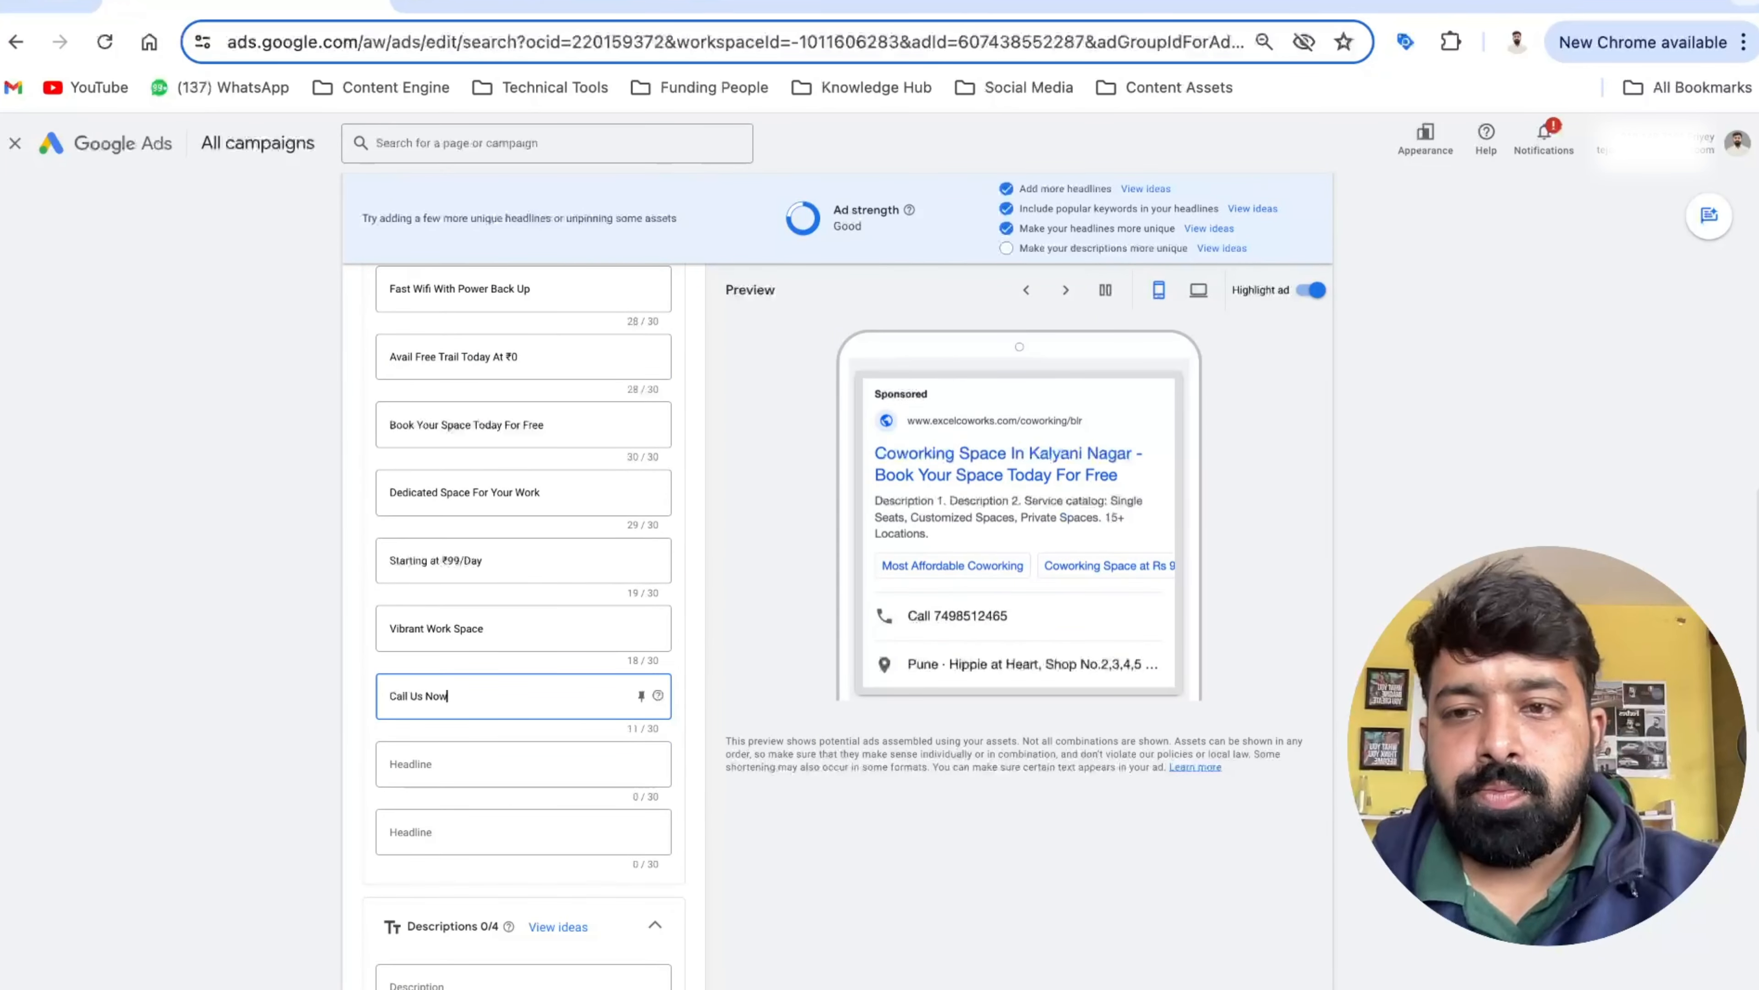
left_click(512, 764)
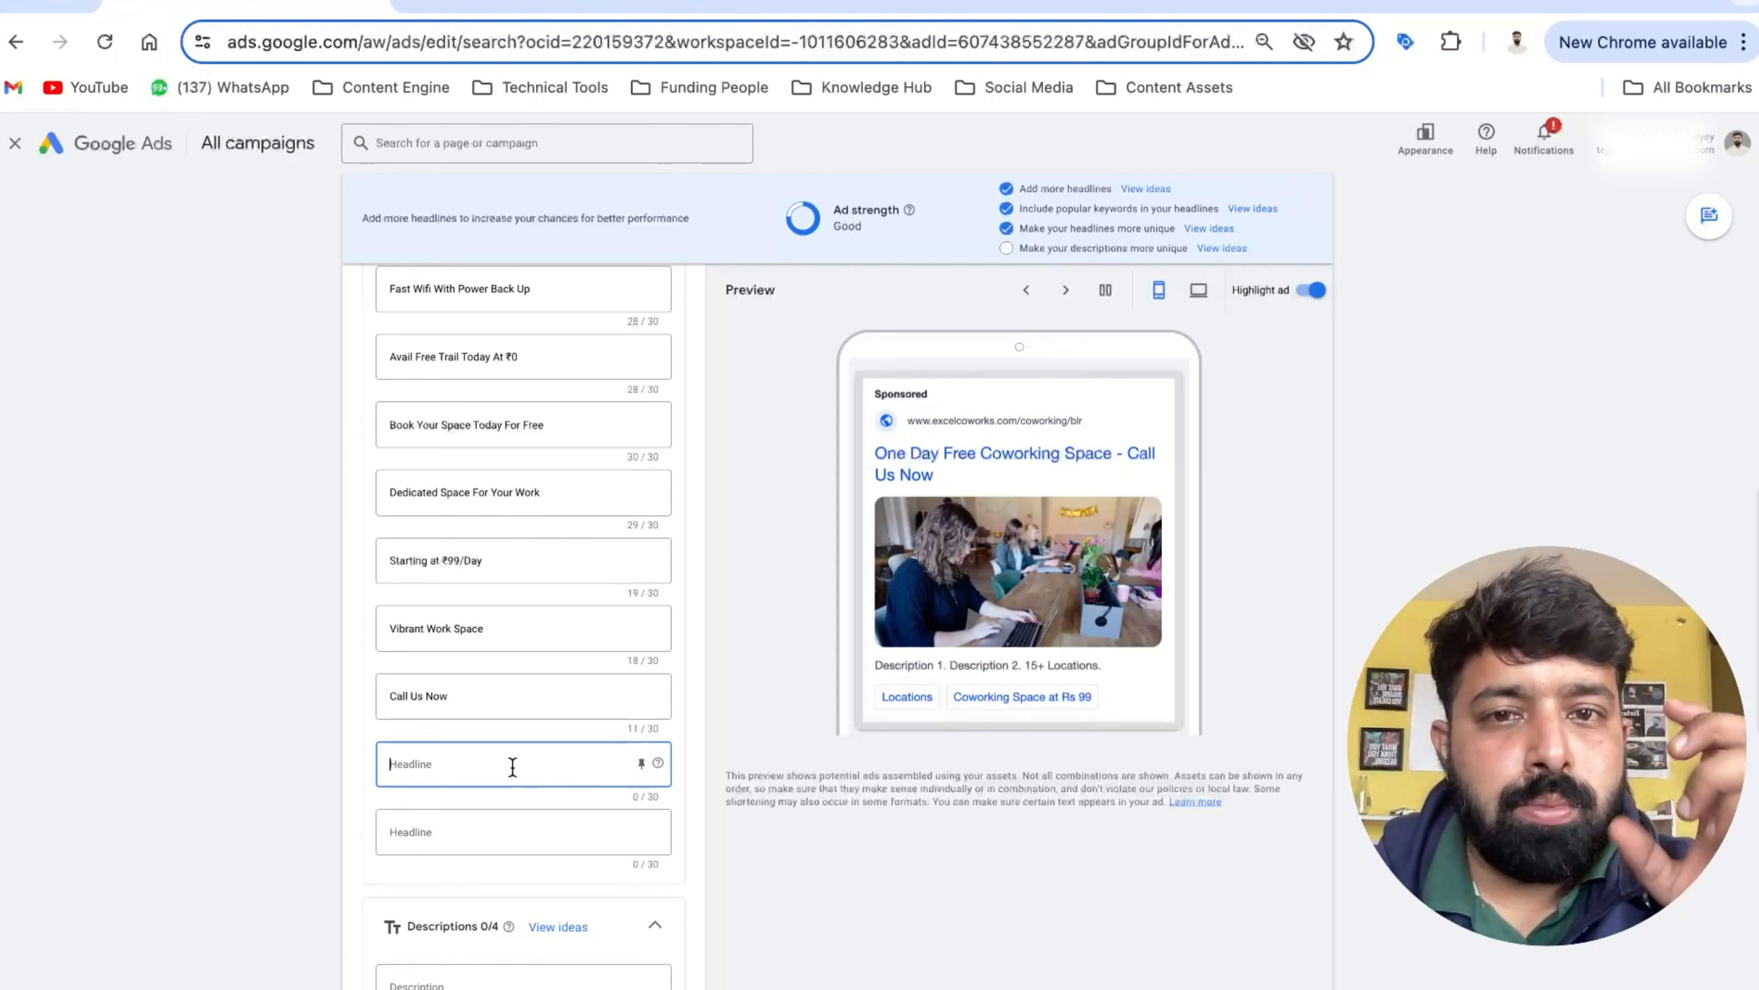
left_click(512, 765)
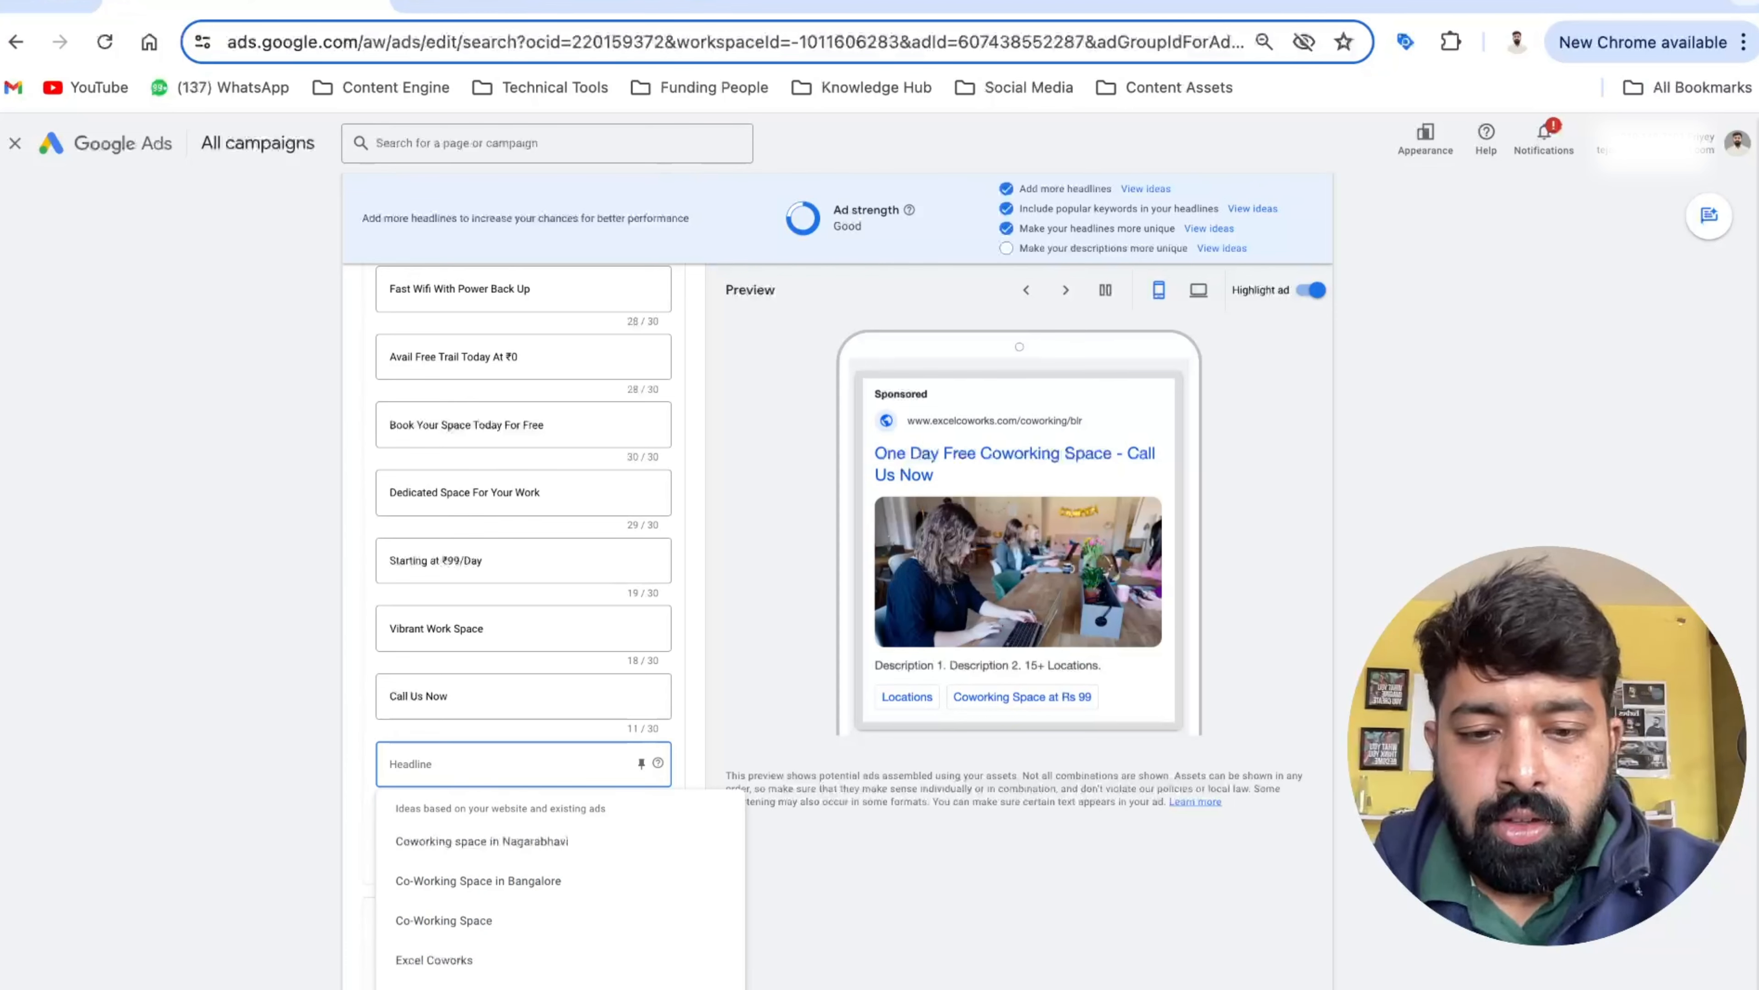
type("Visit Now")
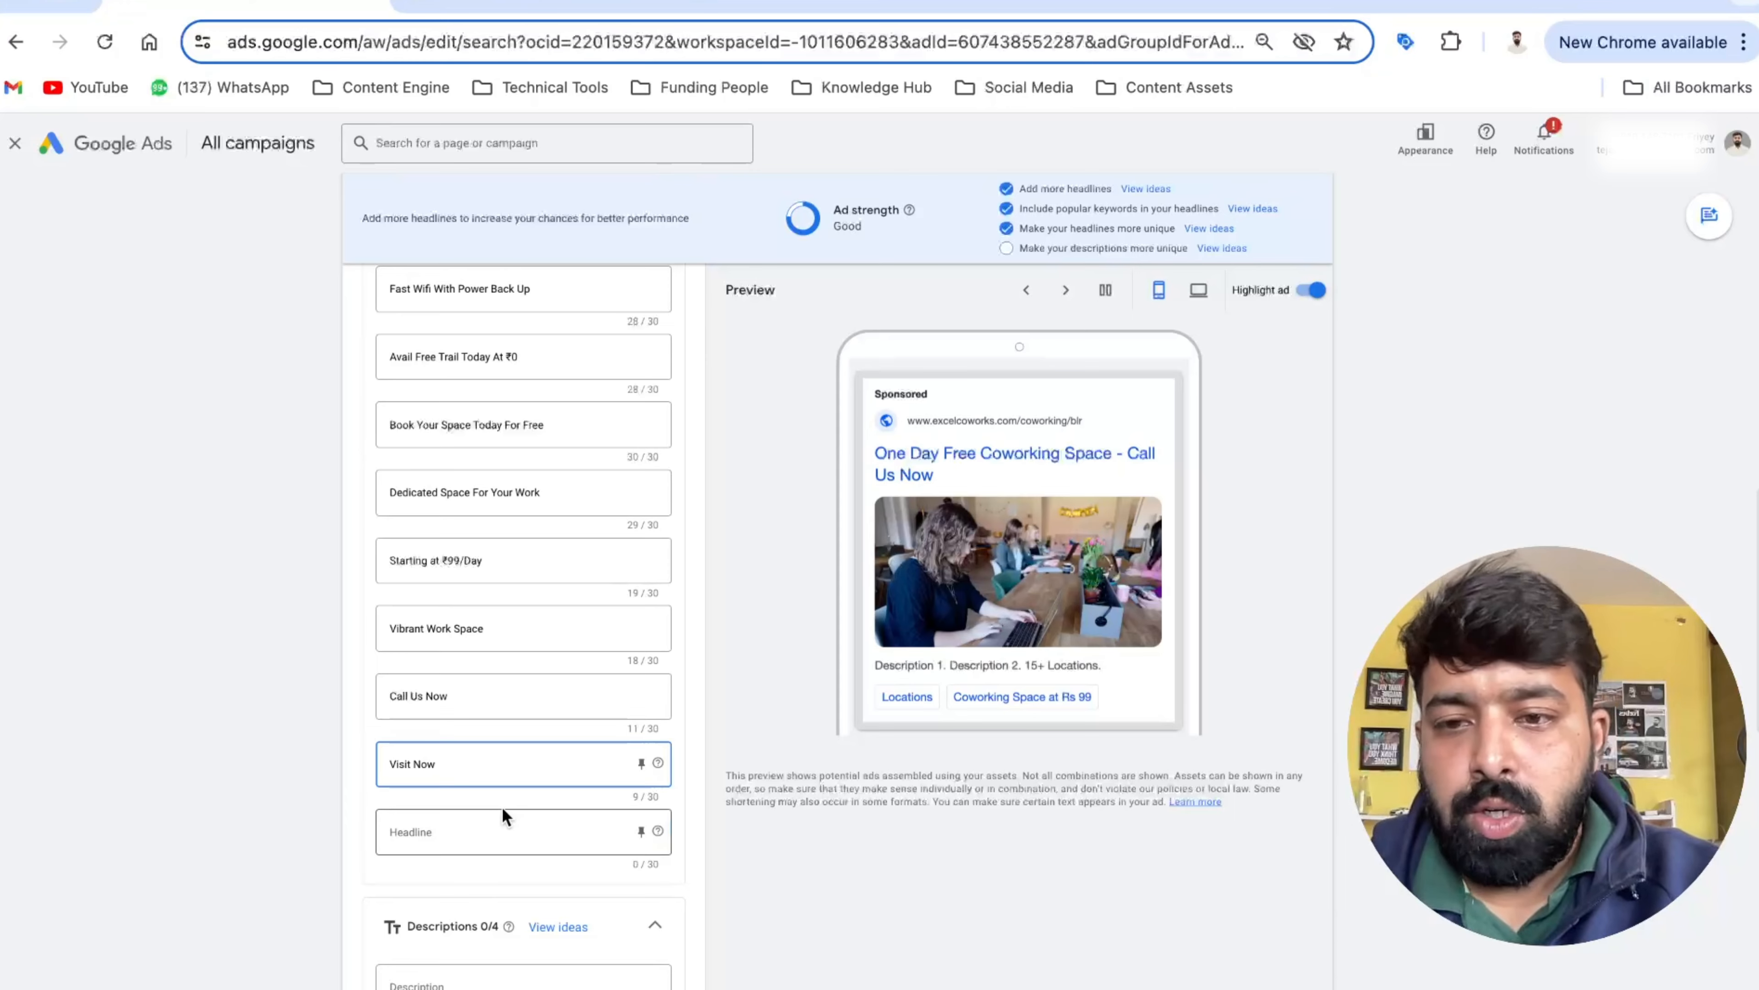
left_click(487, 831)
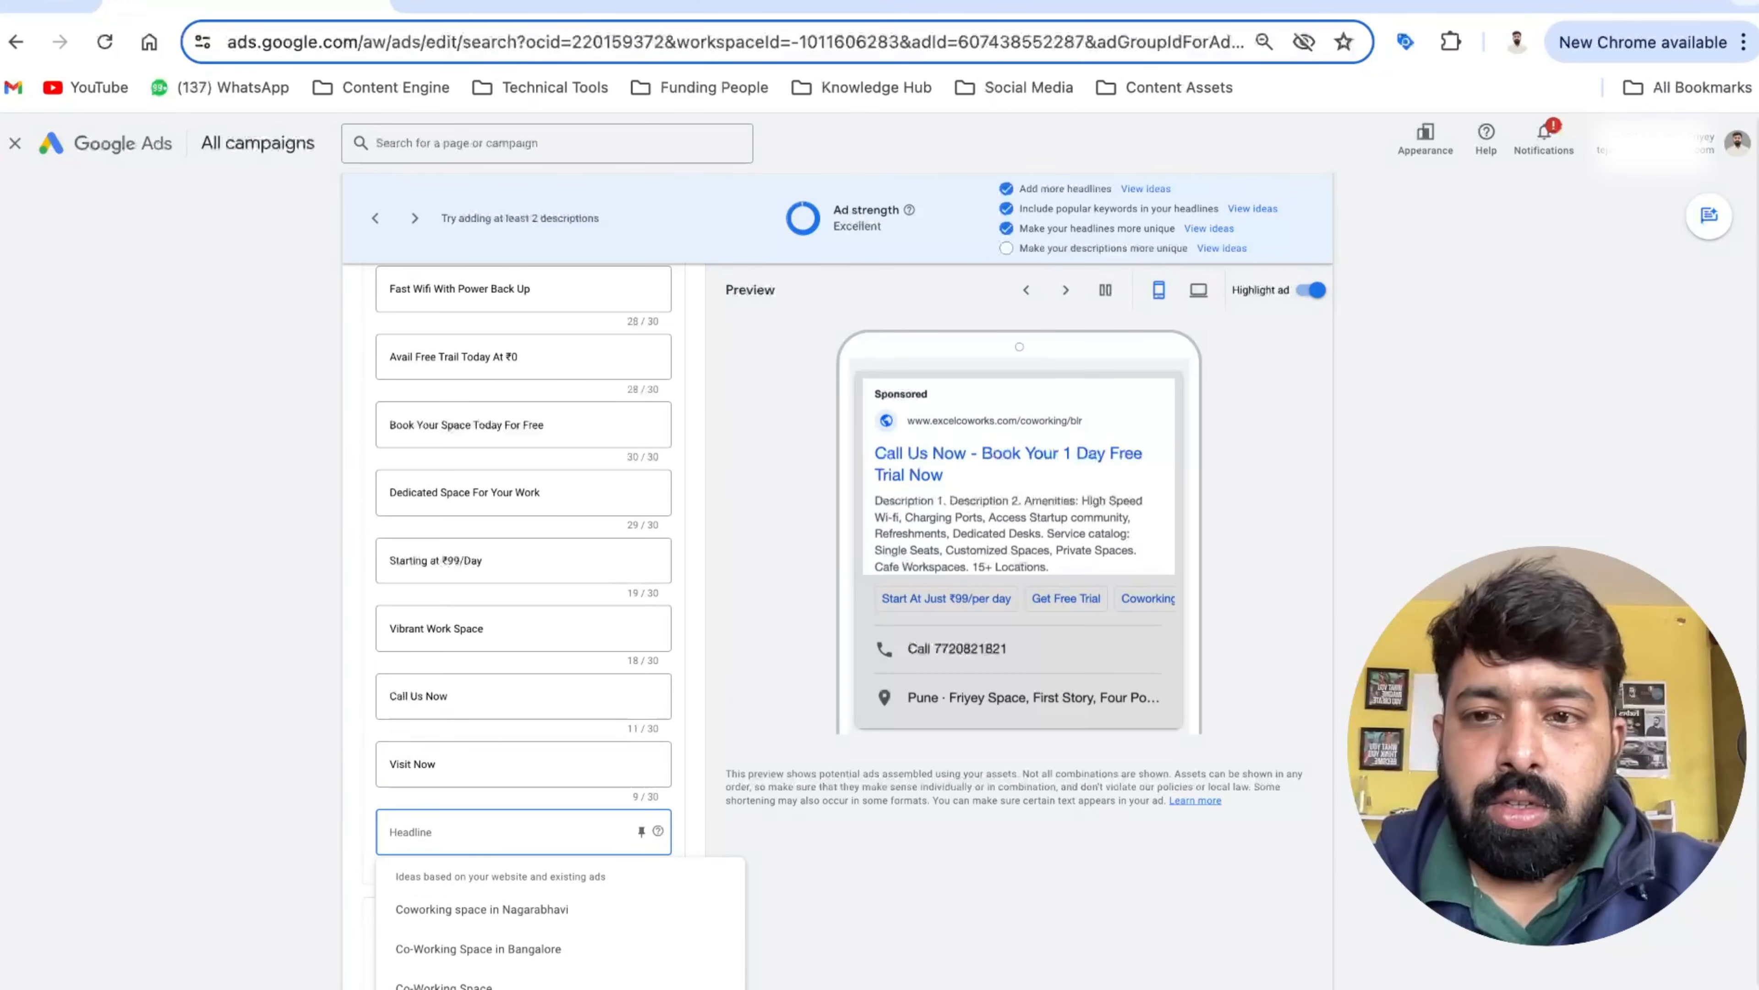
type("Call Us Today")
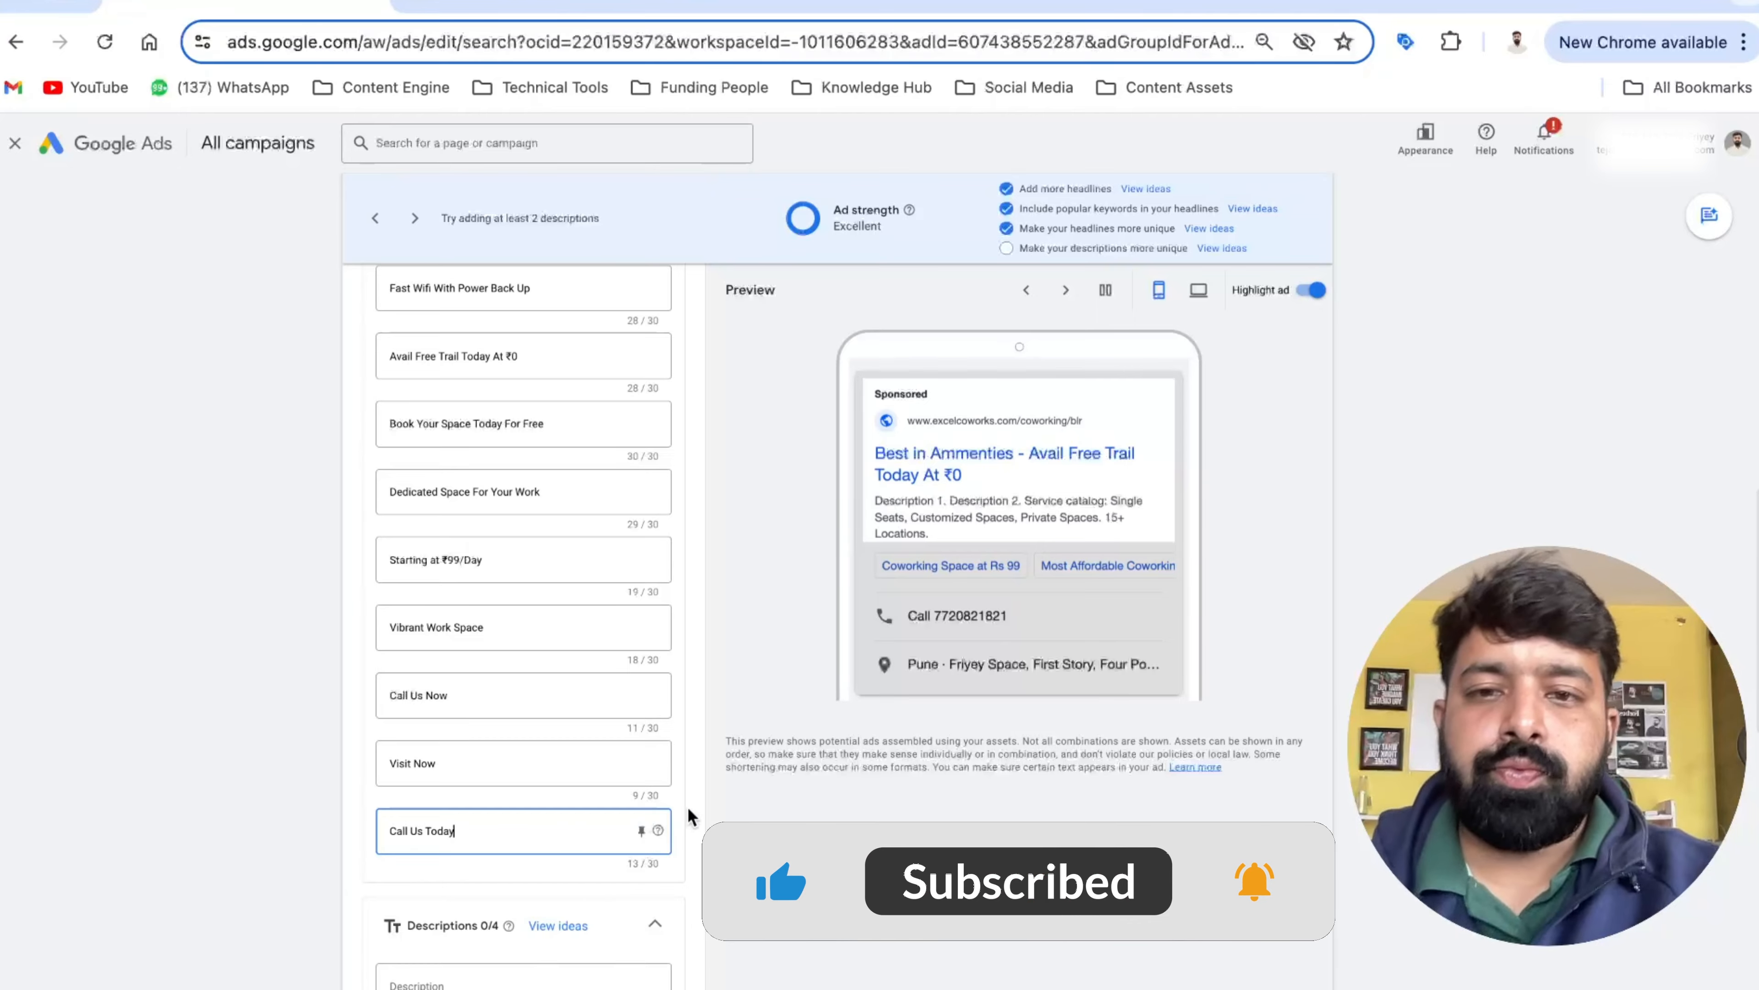
left_click(737, 816)
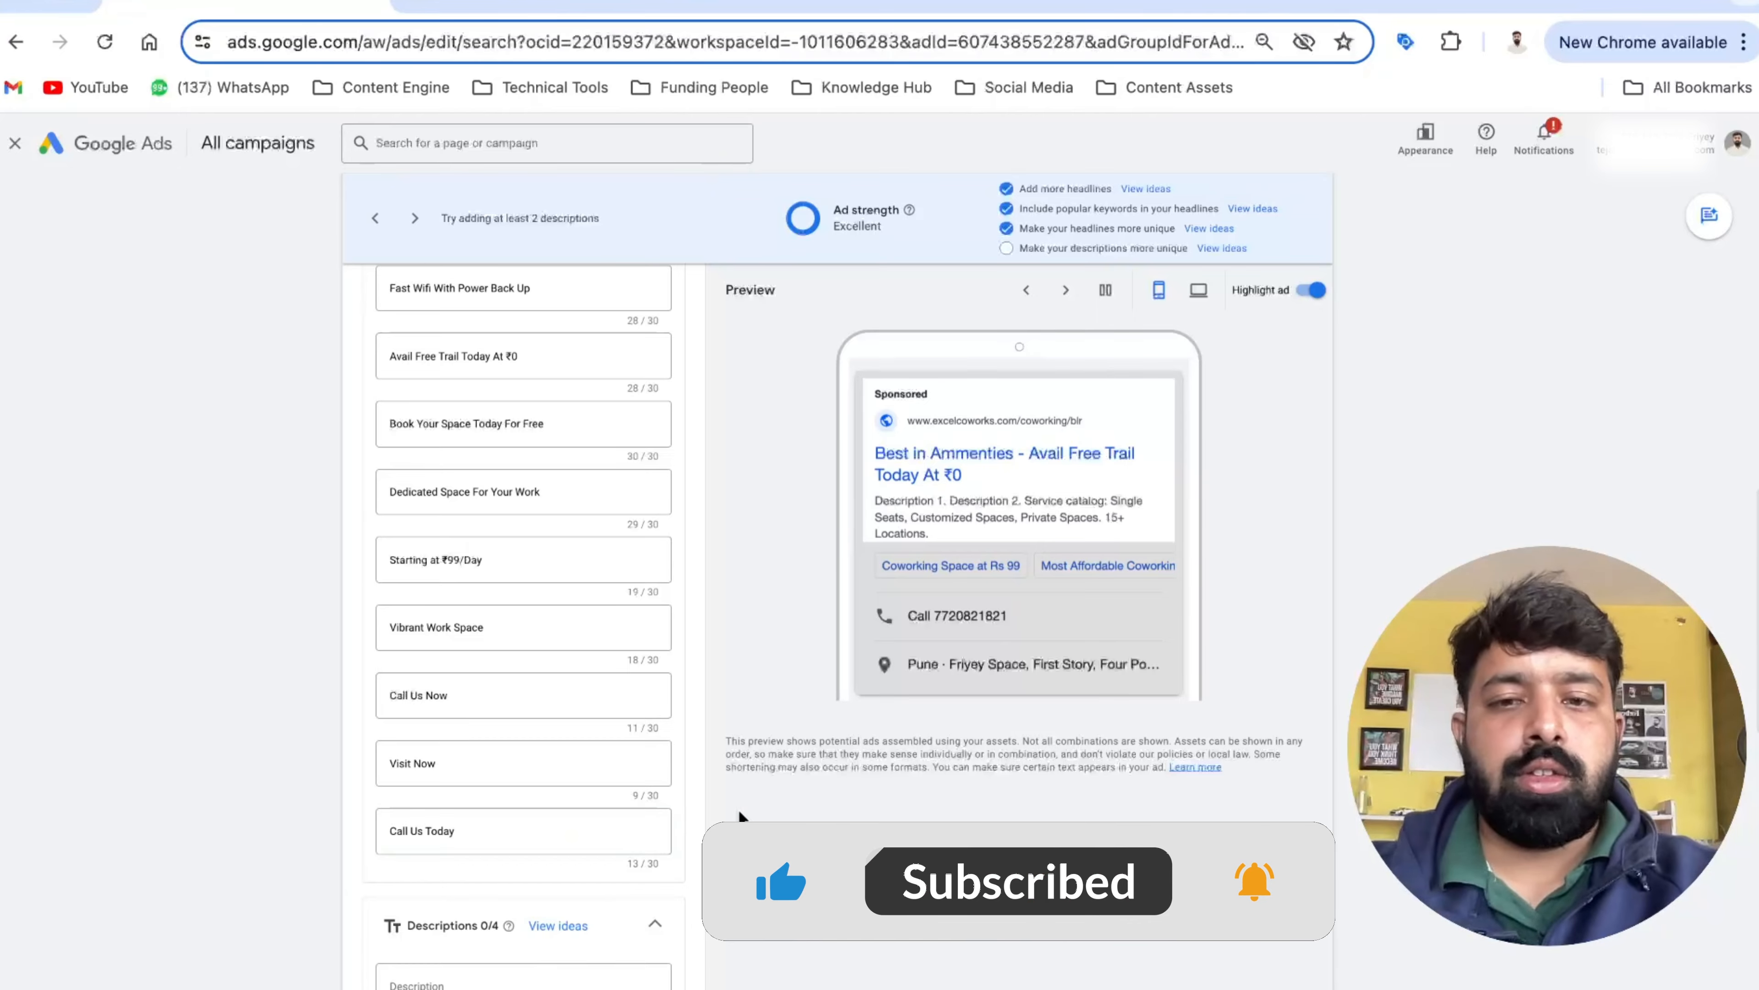
Review the suggested keywords, the keyword insertion headline and the "Best in Ammenties" headline
scroll(739, 825, "up", 7)
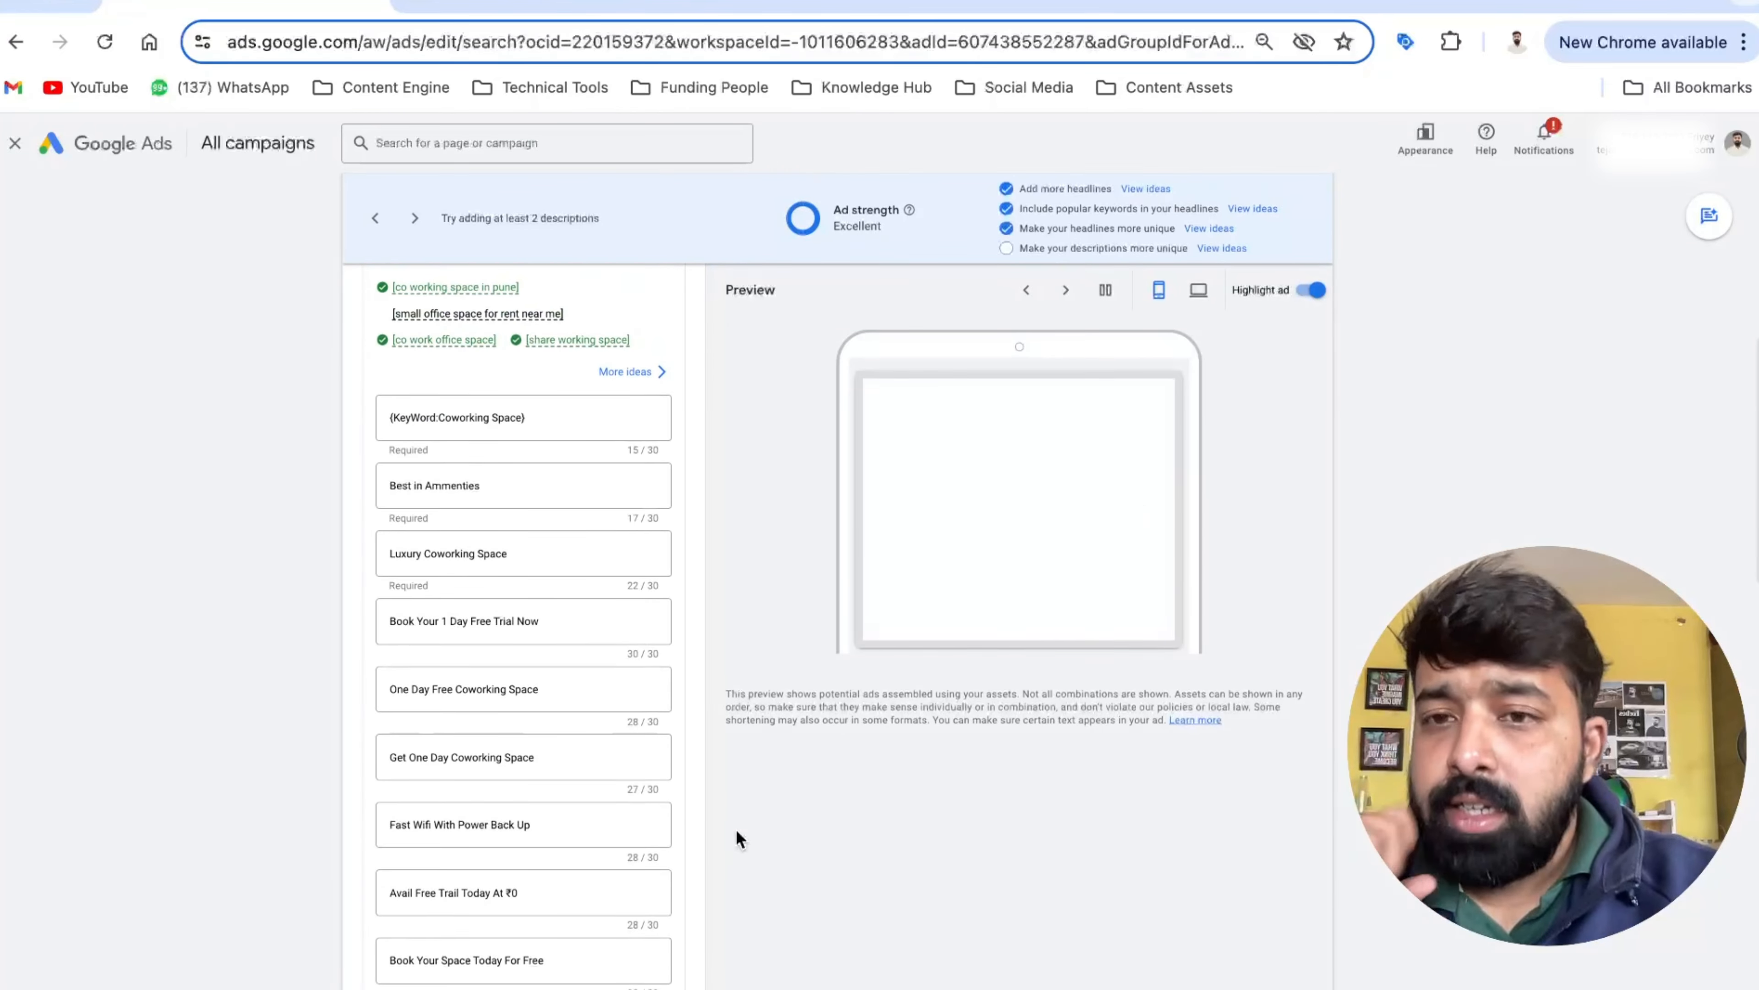
scroll(738, 838, "up", 2)
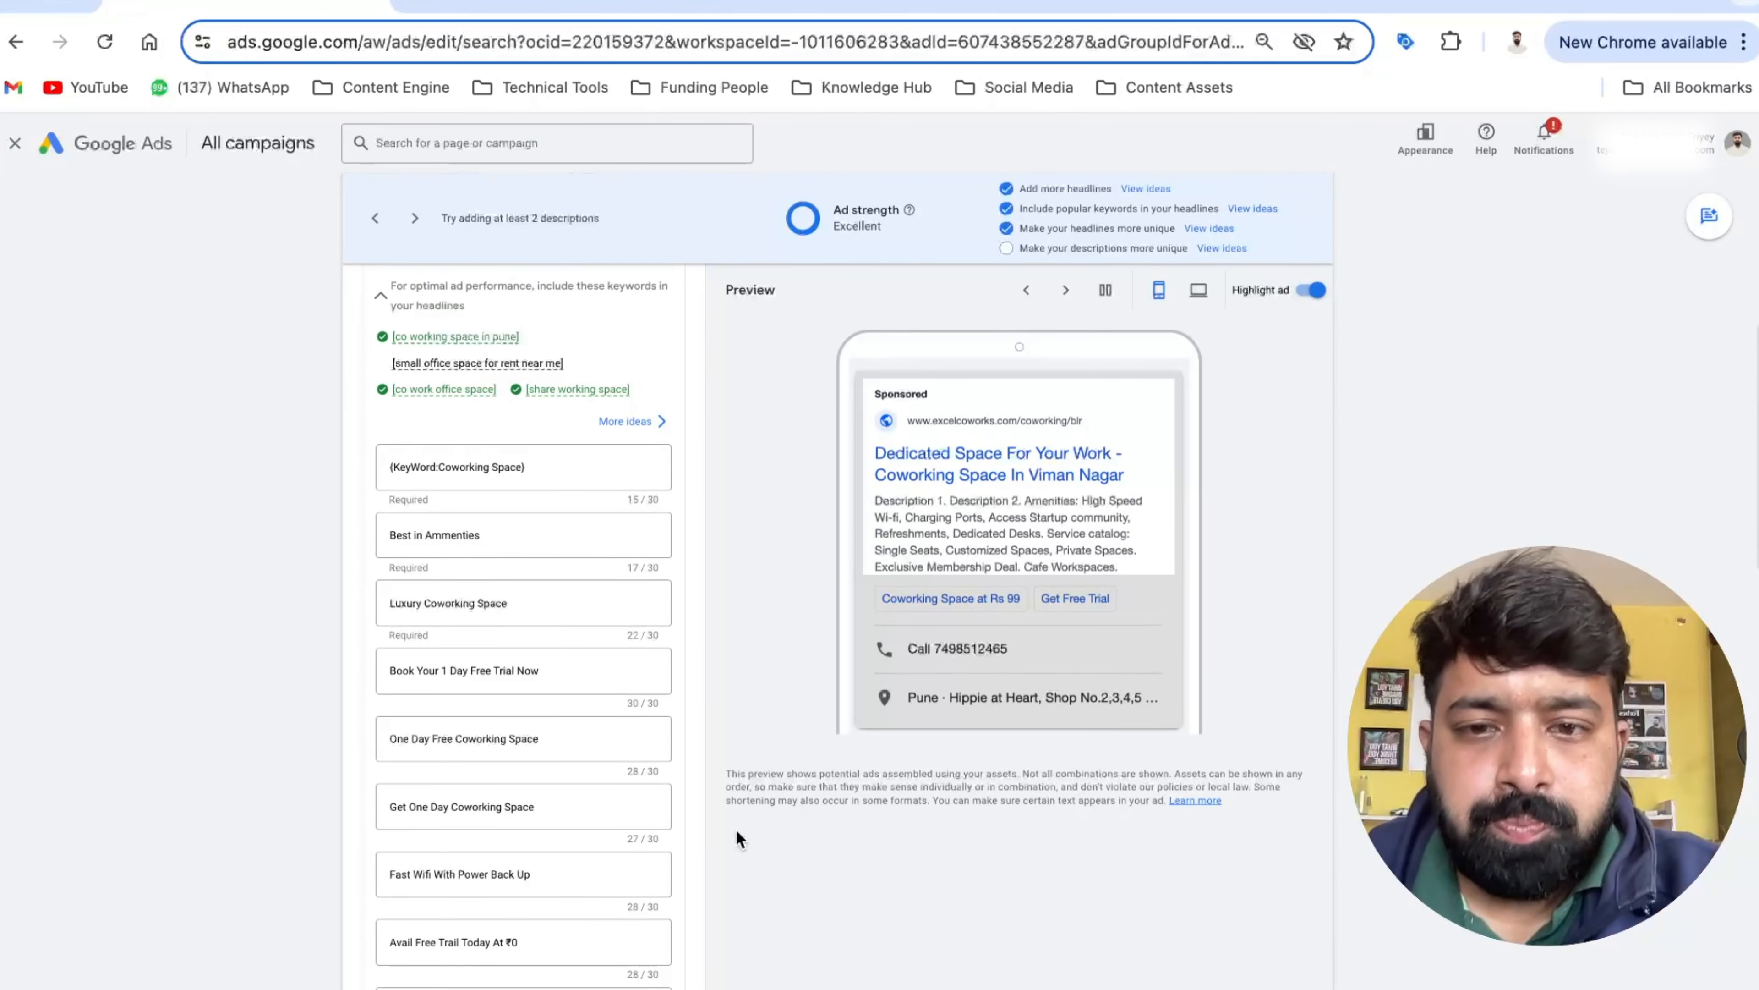
scroll(705, 767, "up", 1)
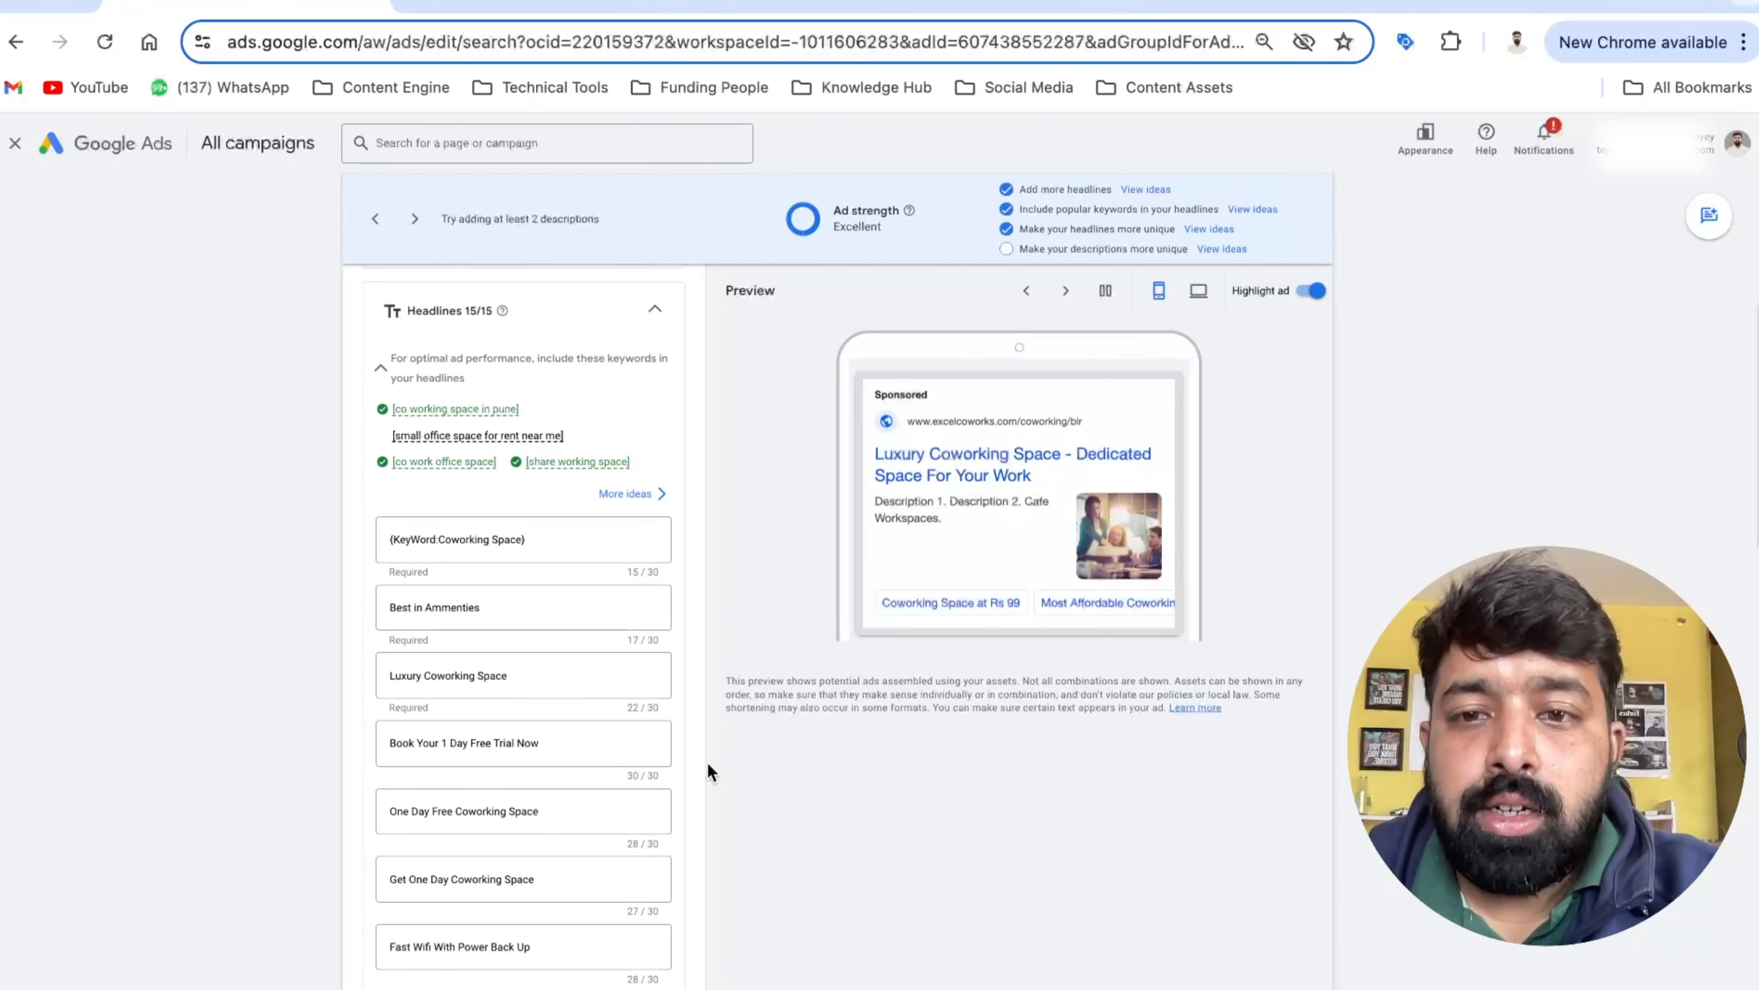
left_click(621, 572)
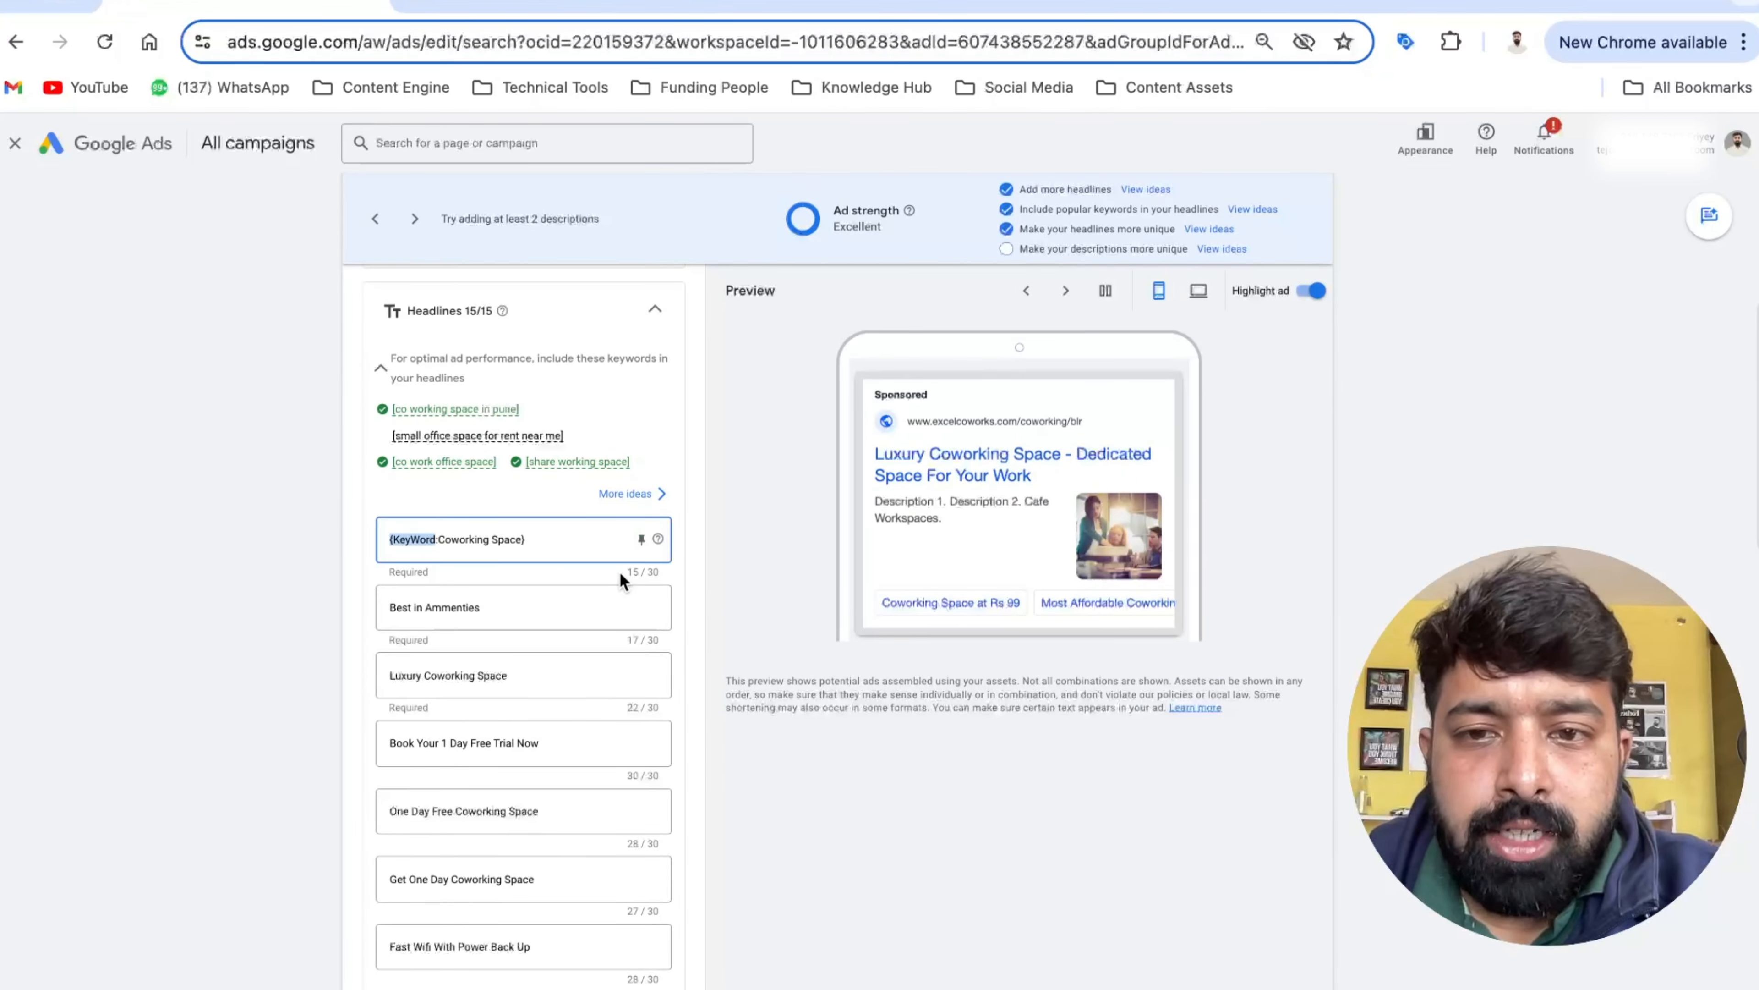
left_click(655, 607)
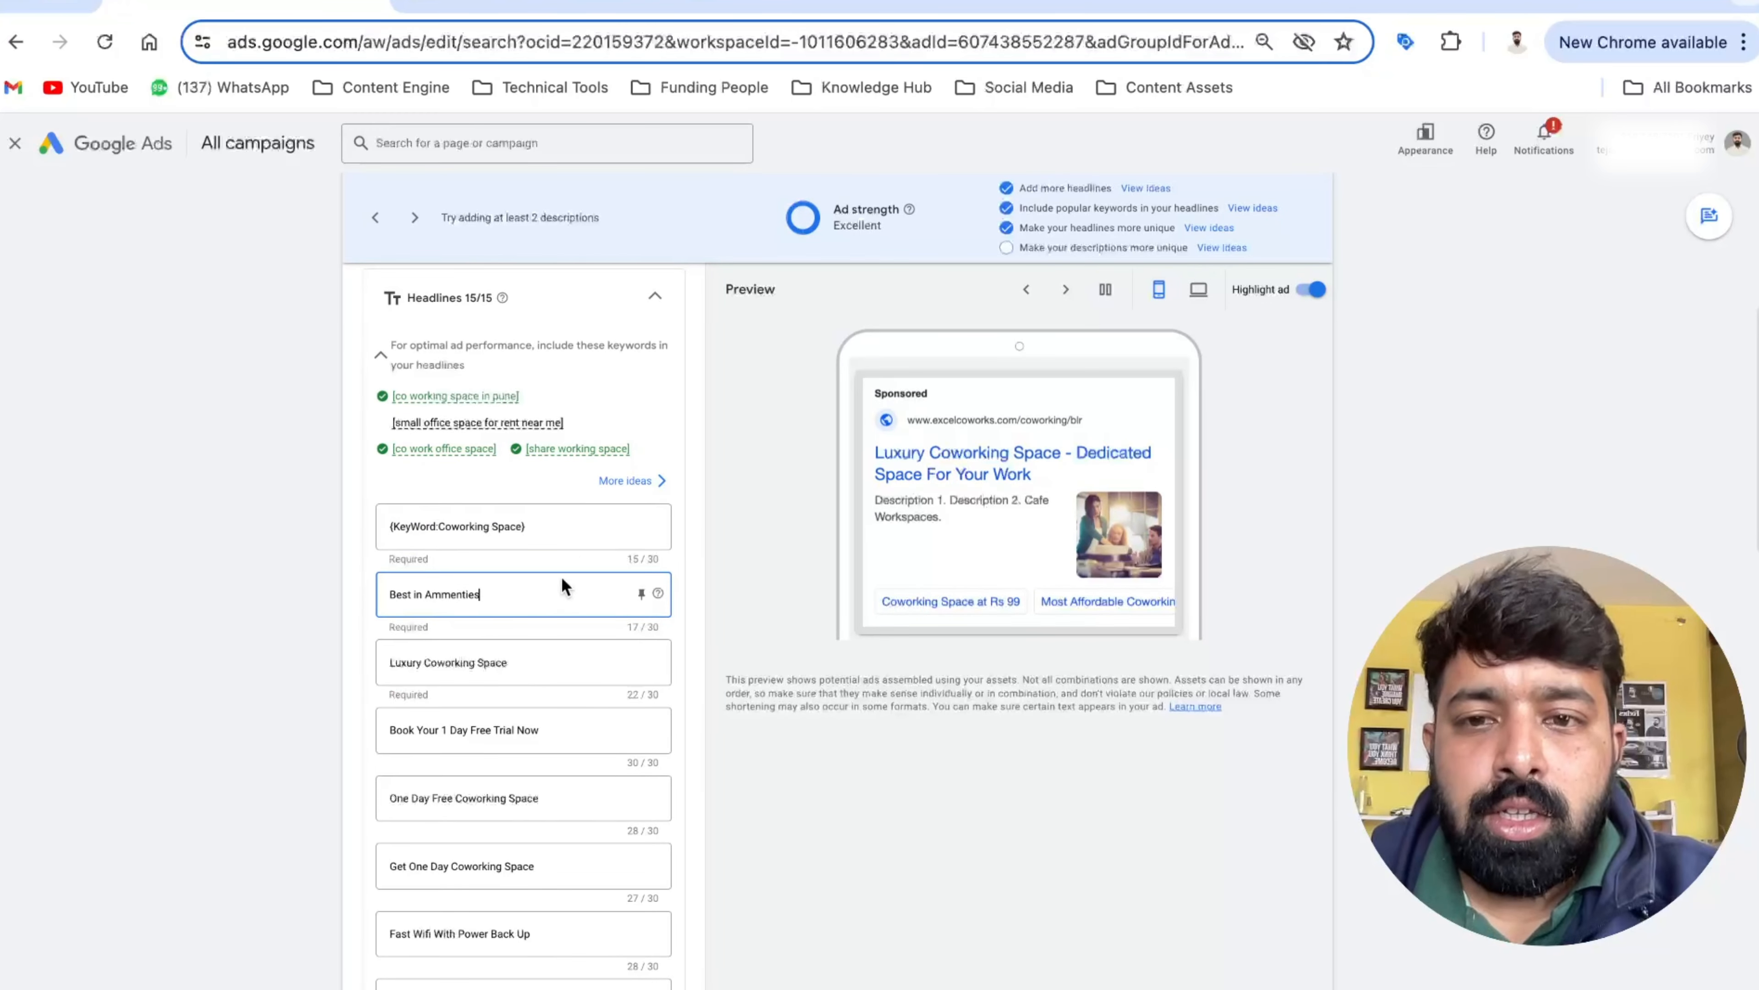
Test the length limit with an extra character in the "Book Your 1 Day Free Trial Now" headline, and remove it
left_click(548, 730)
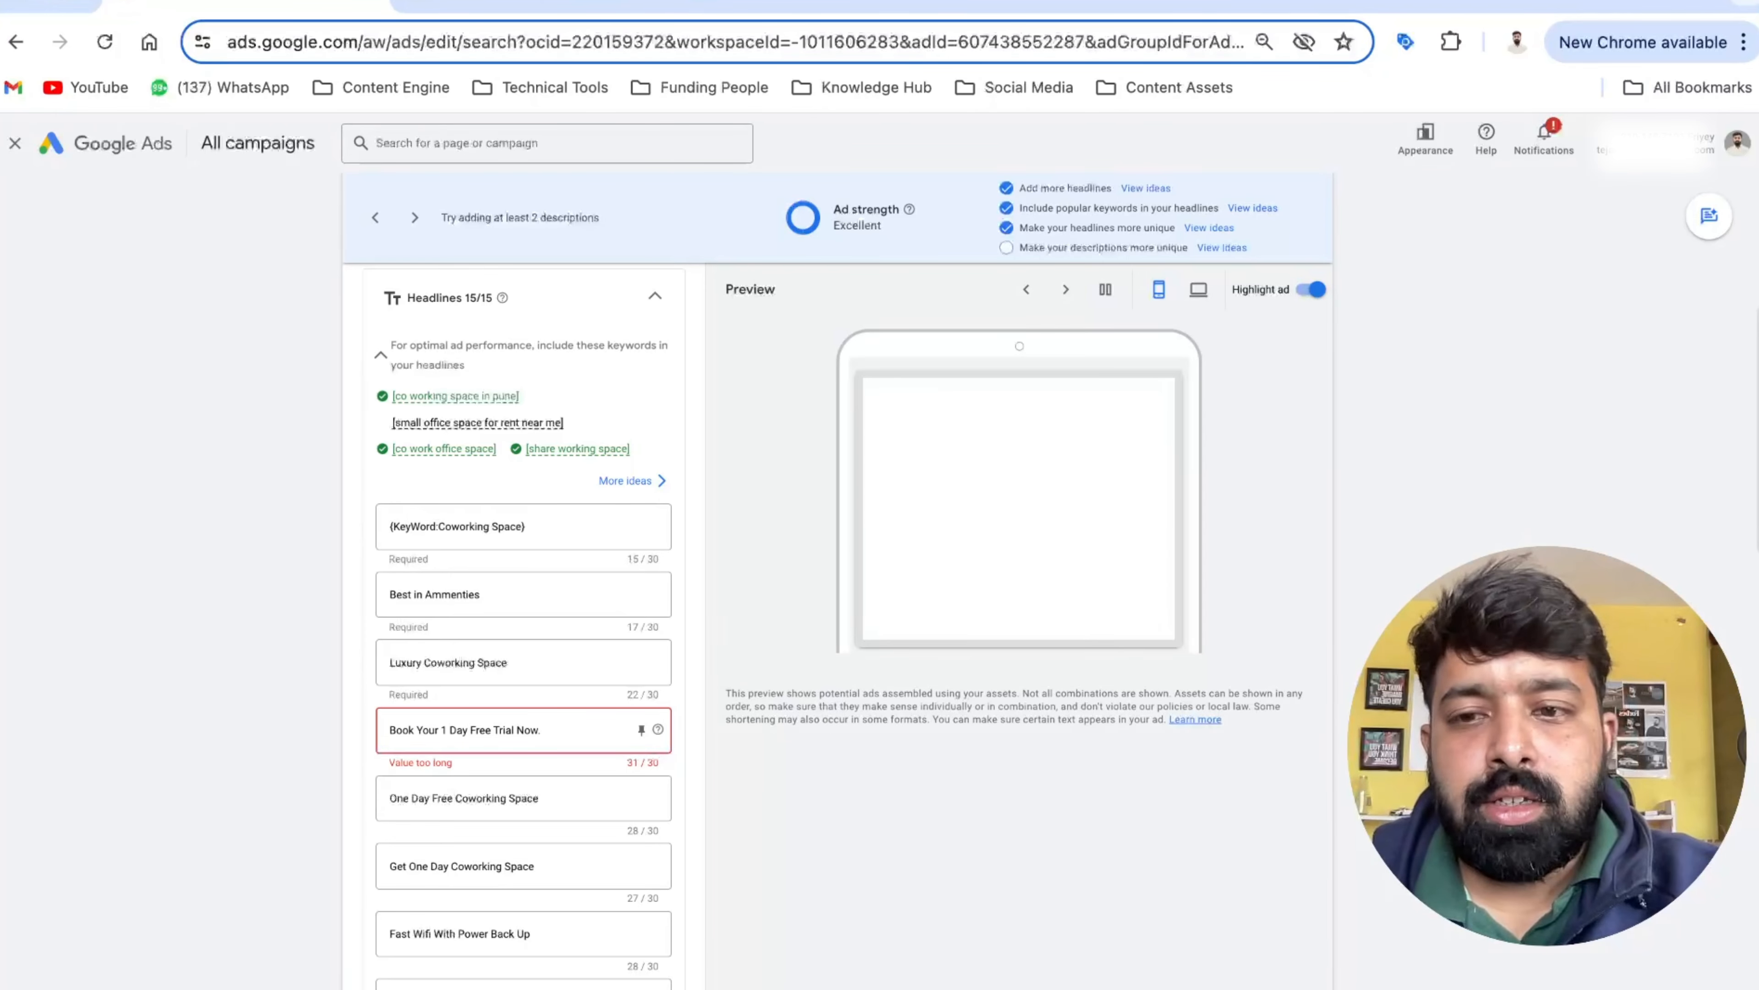
key("BackSpace")
left_click(722, 732)
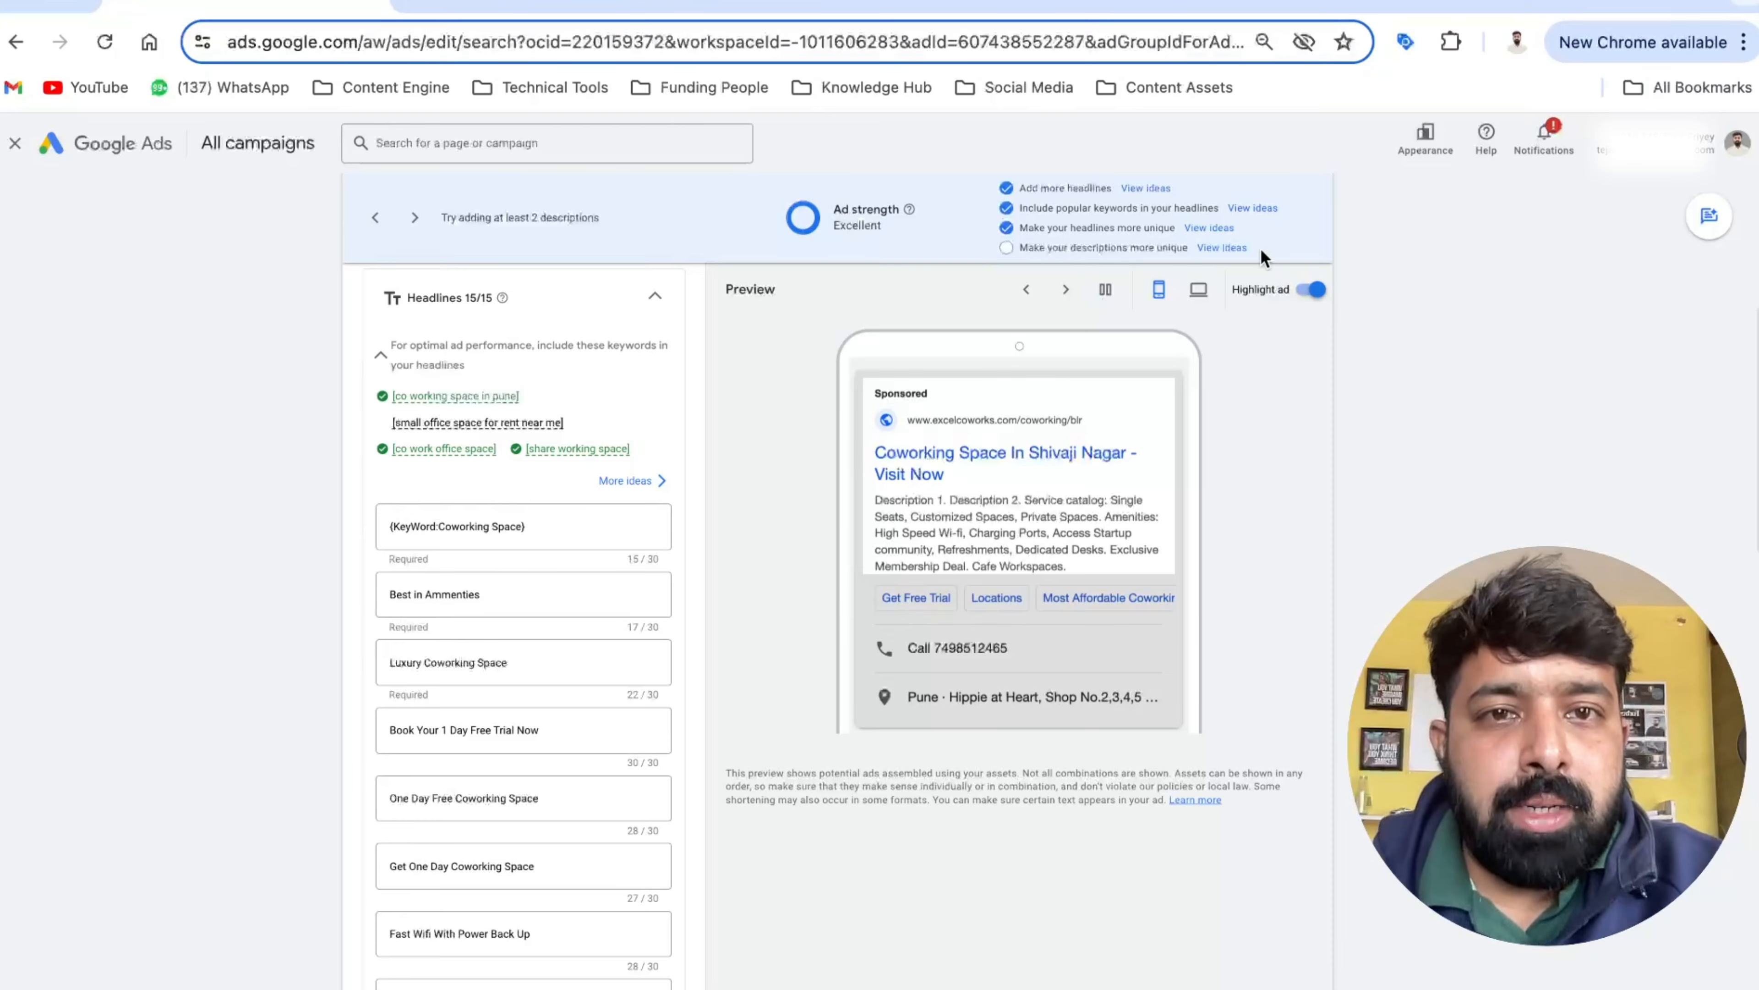
Check the headline ideas and popular keywords offered for the ad, close them, and view the descriptions below the headlines
left_click(1146, 188)
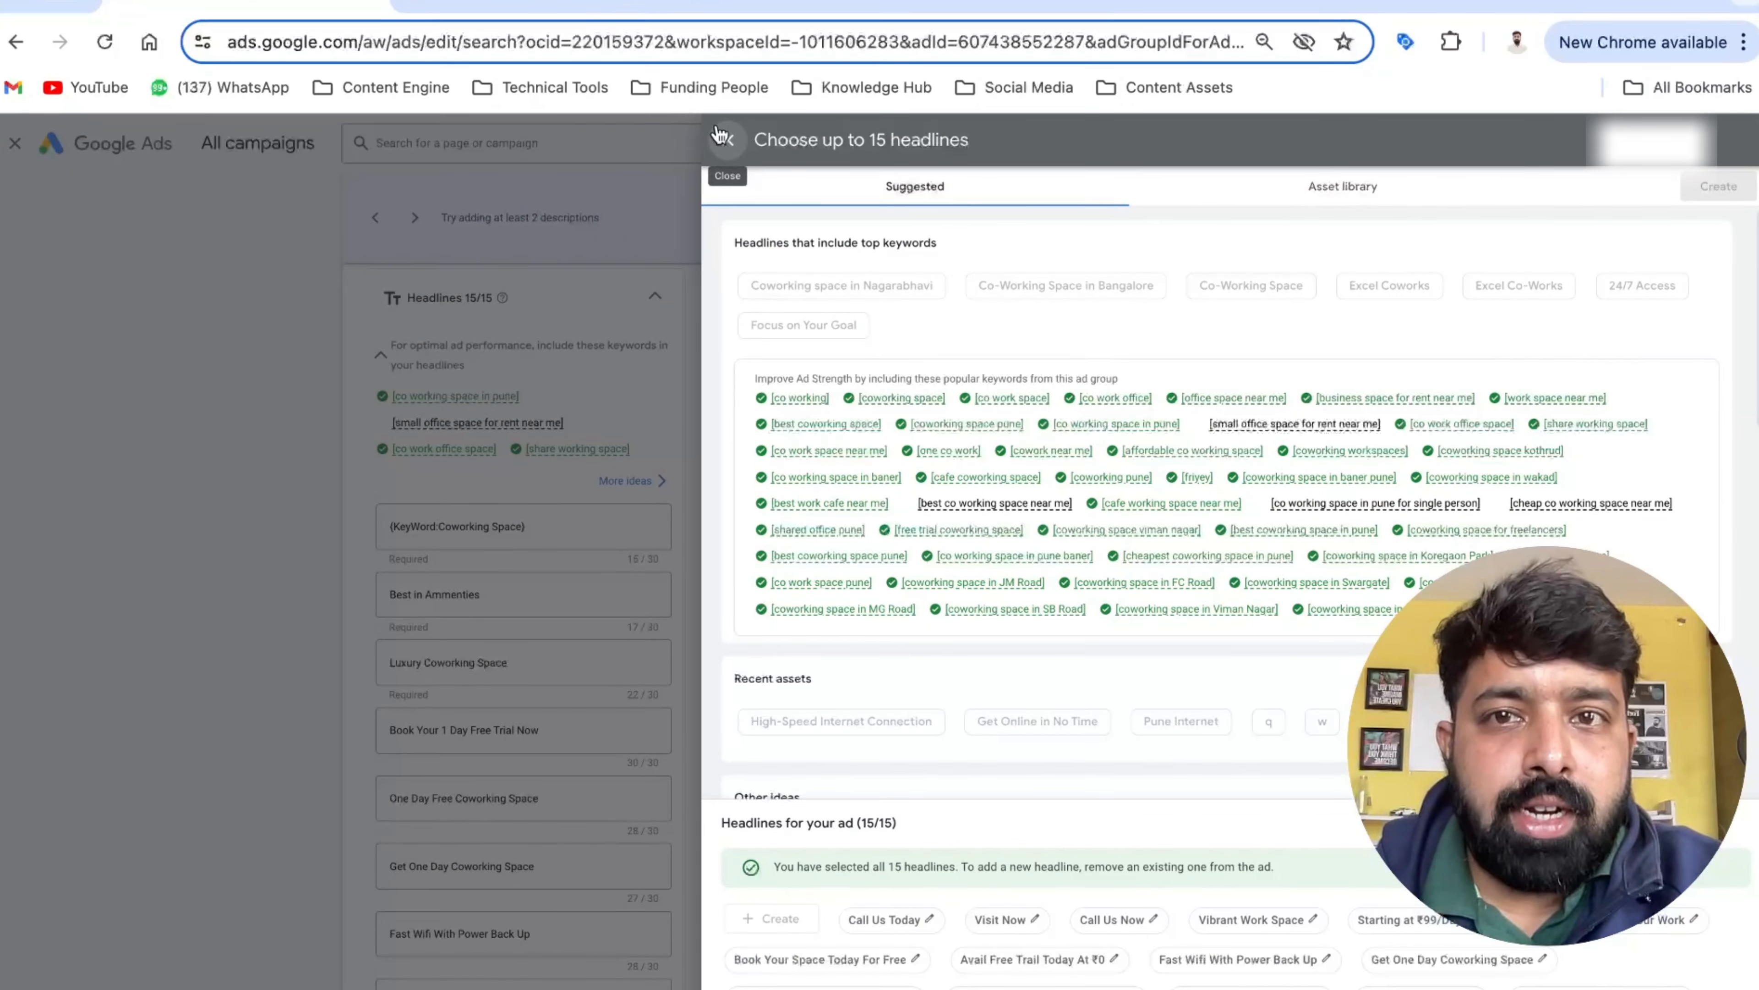
left_click(727, 139)
scroll(561, 656, "down", 10)
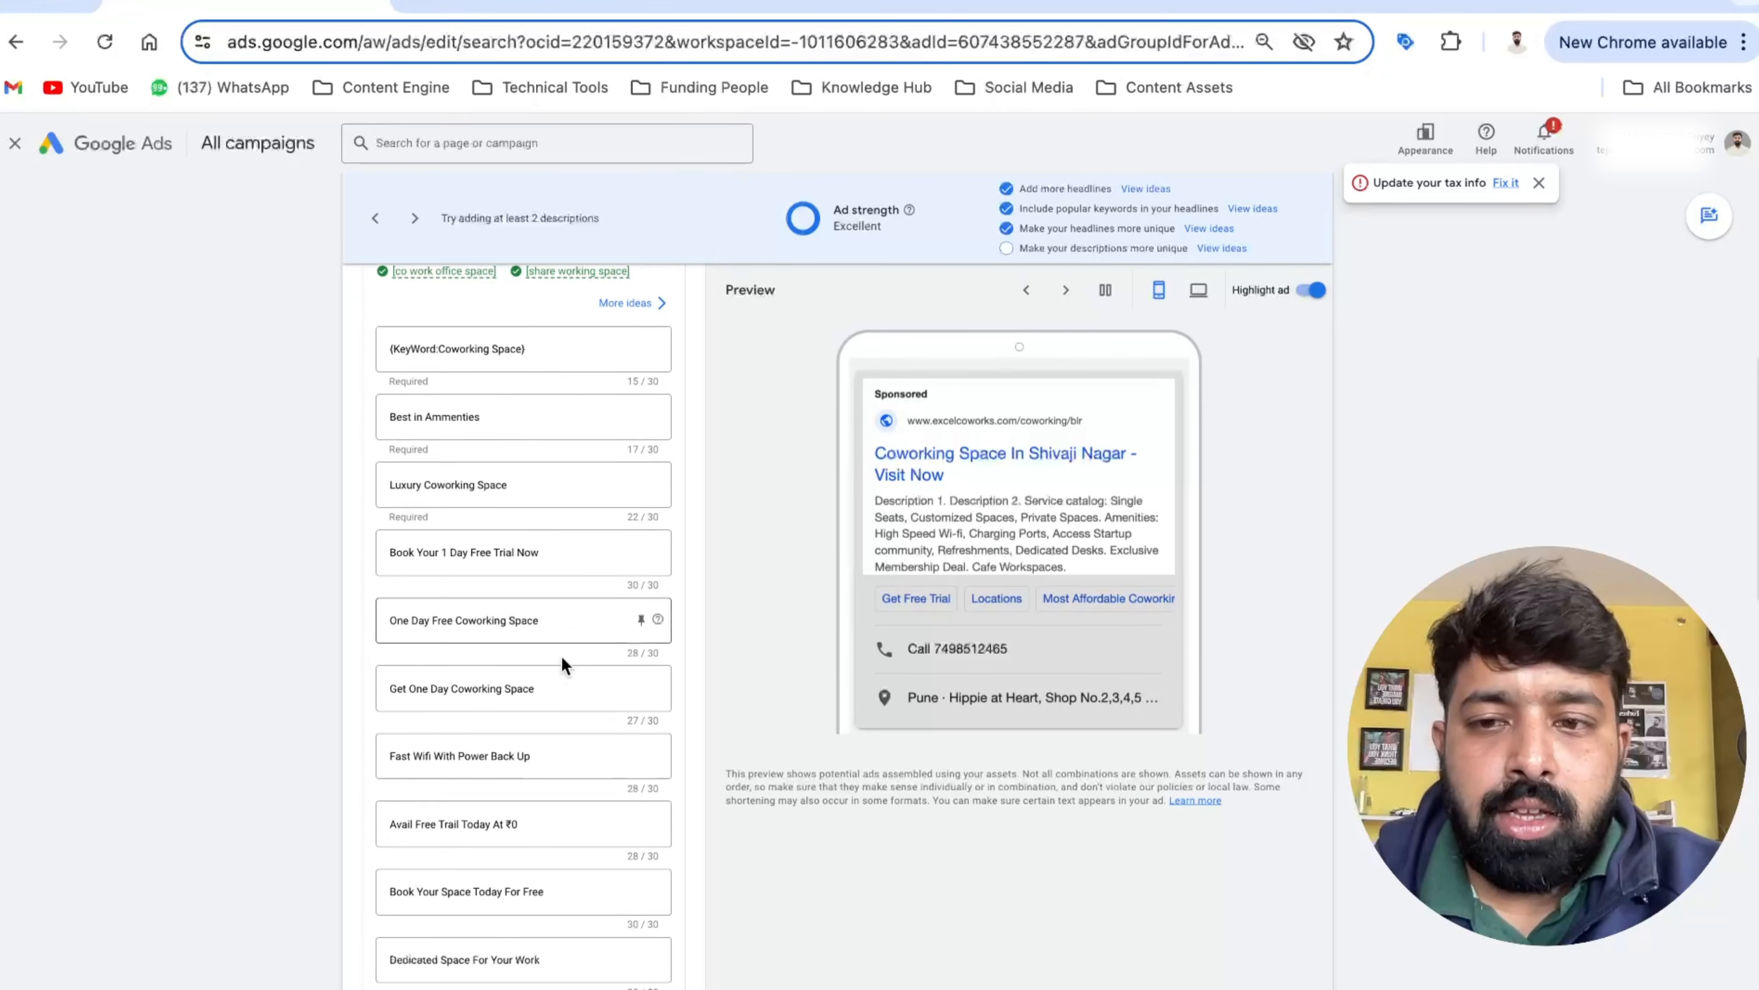
scroll(561, 657, "down", 1)
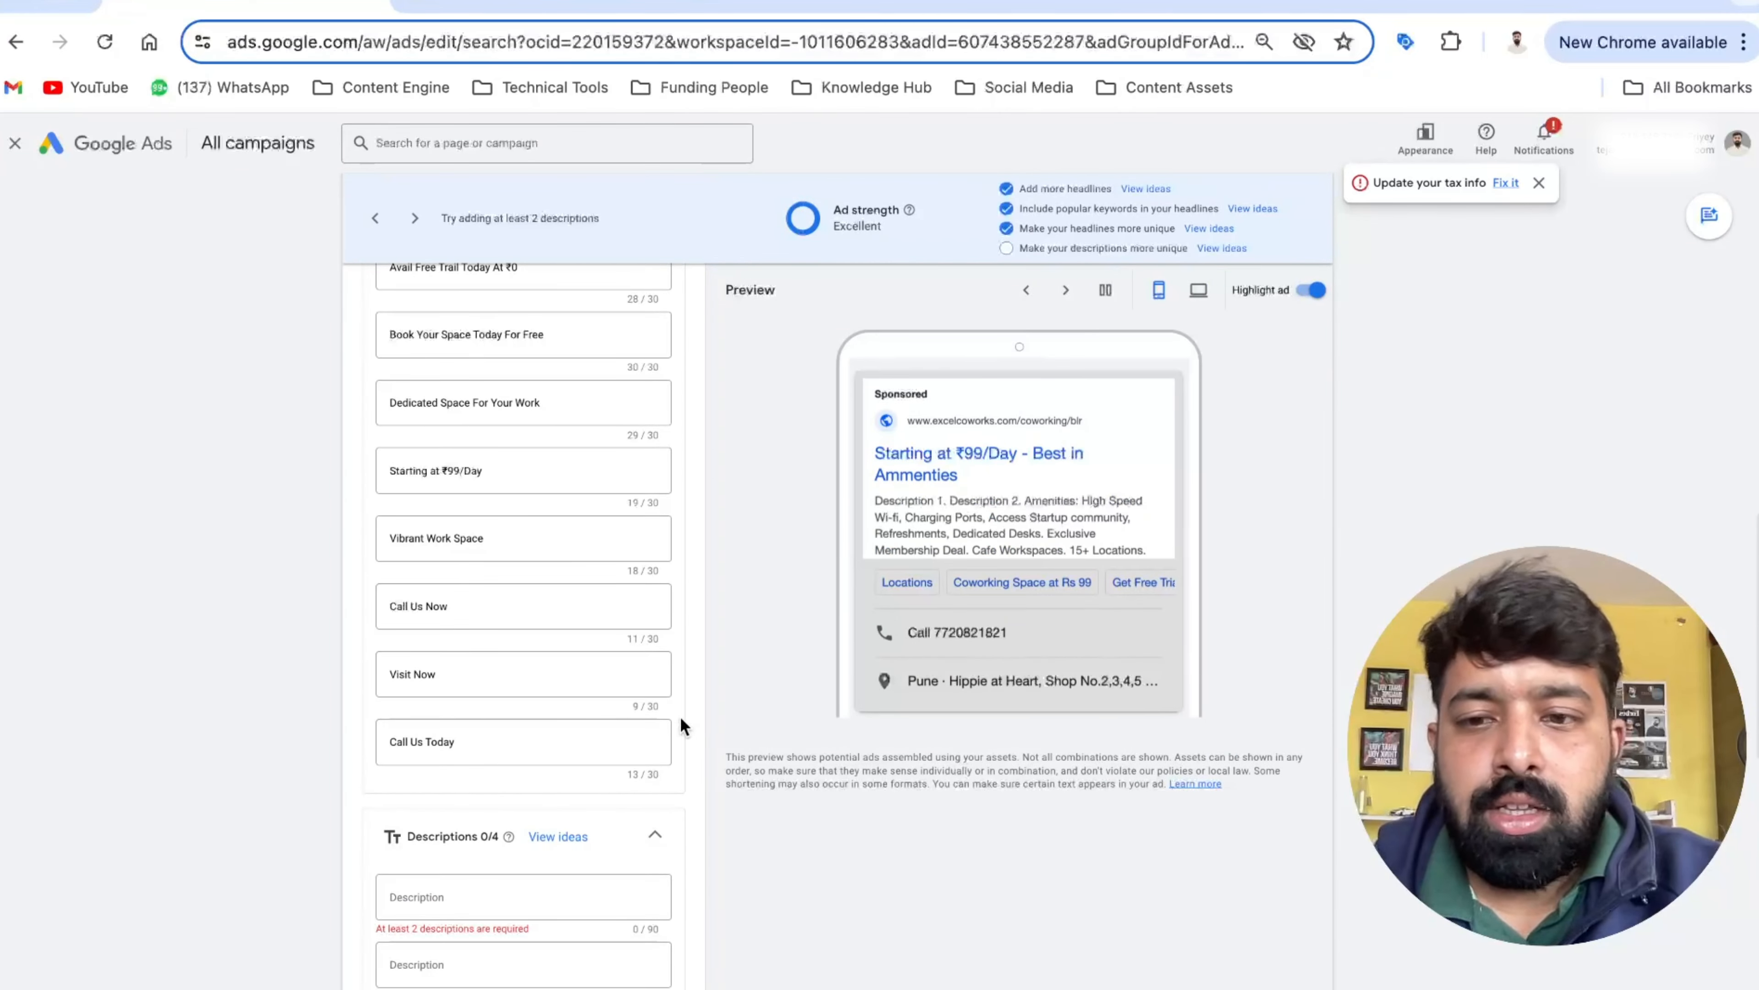
scroll(680, 716, "down", 3)
scroll(692, 706, "down", 1)
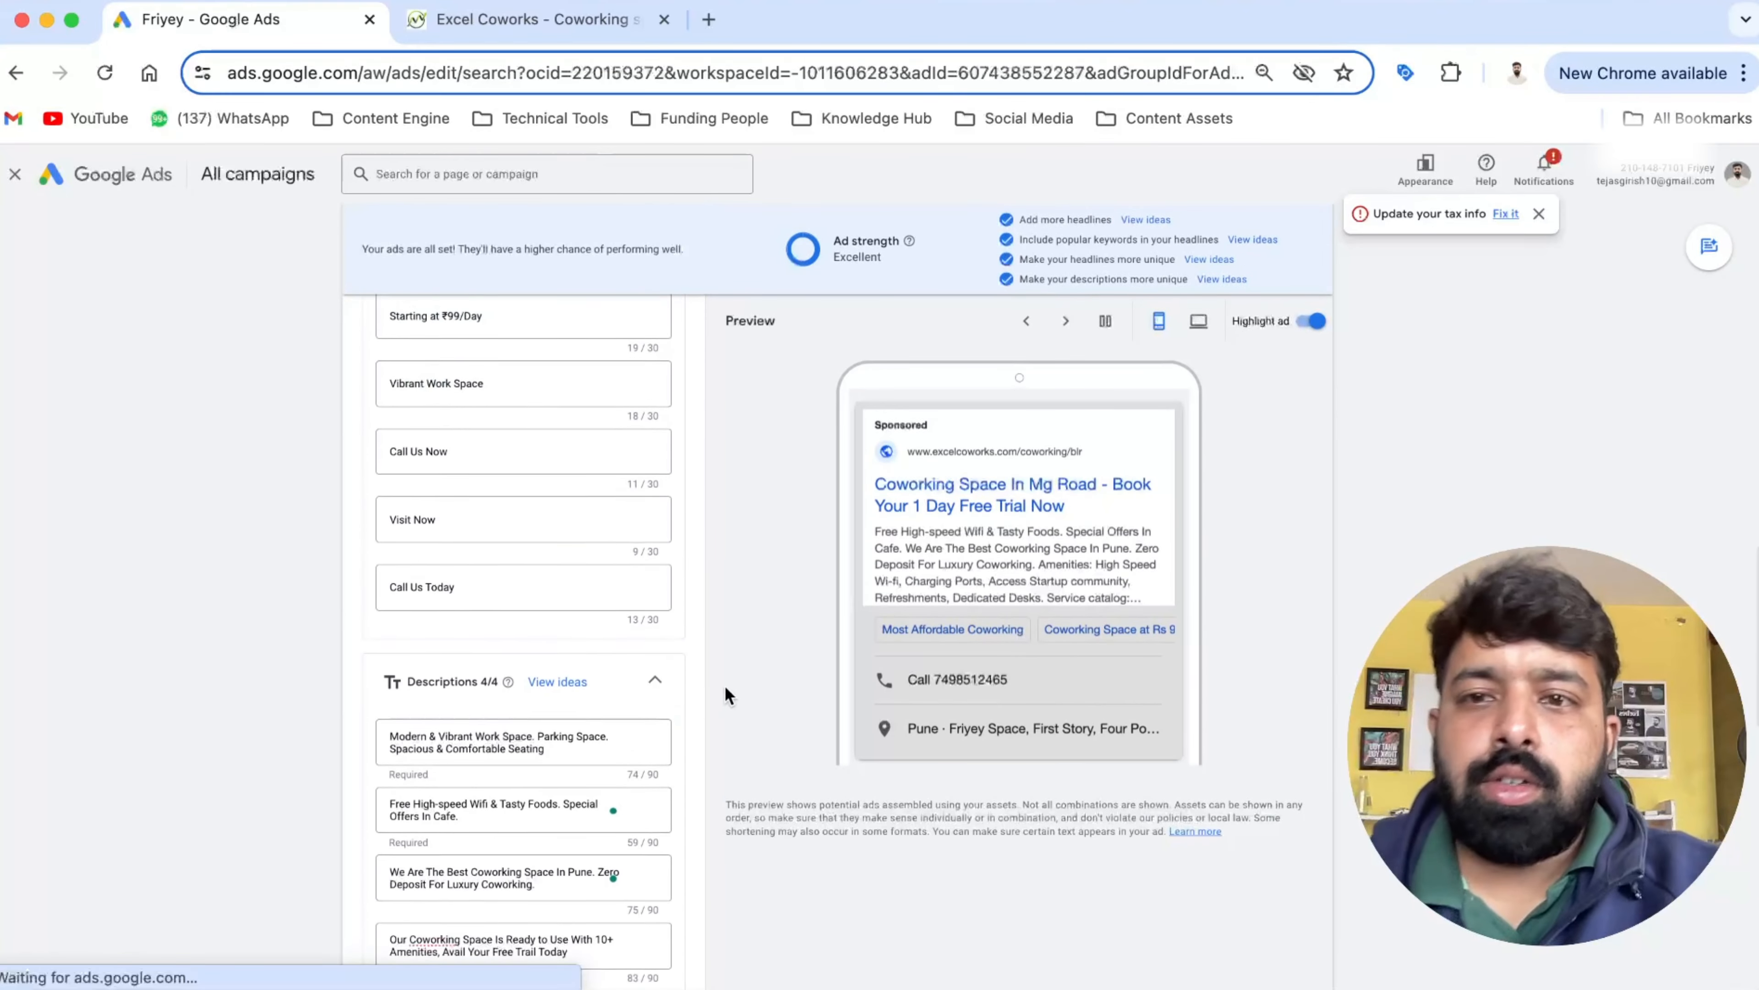
scroll(724, 685, "down", 2)
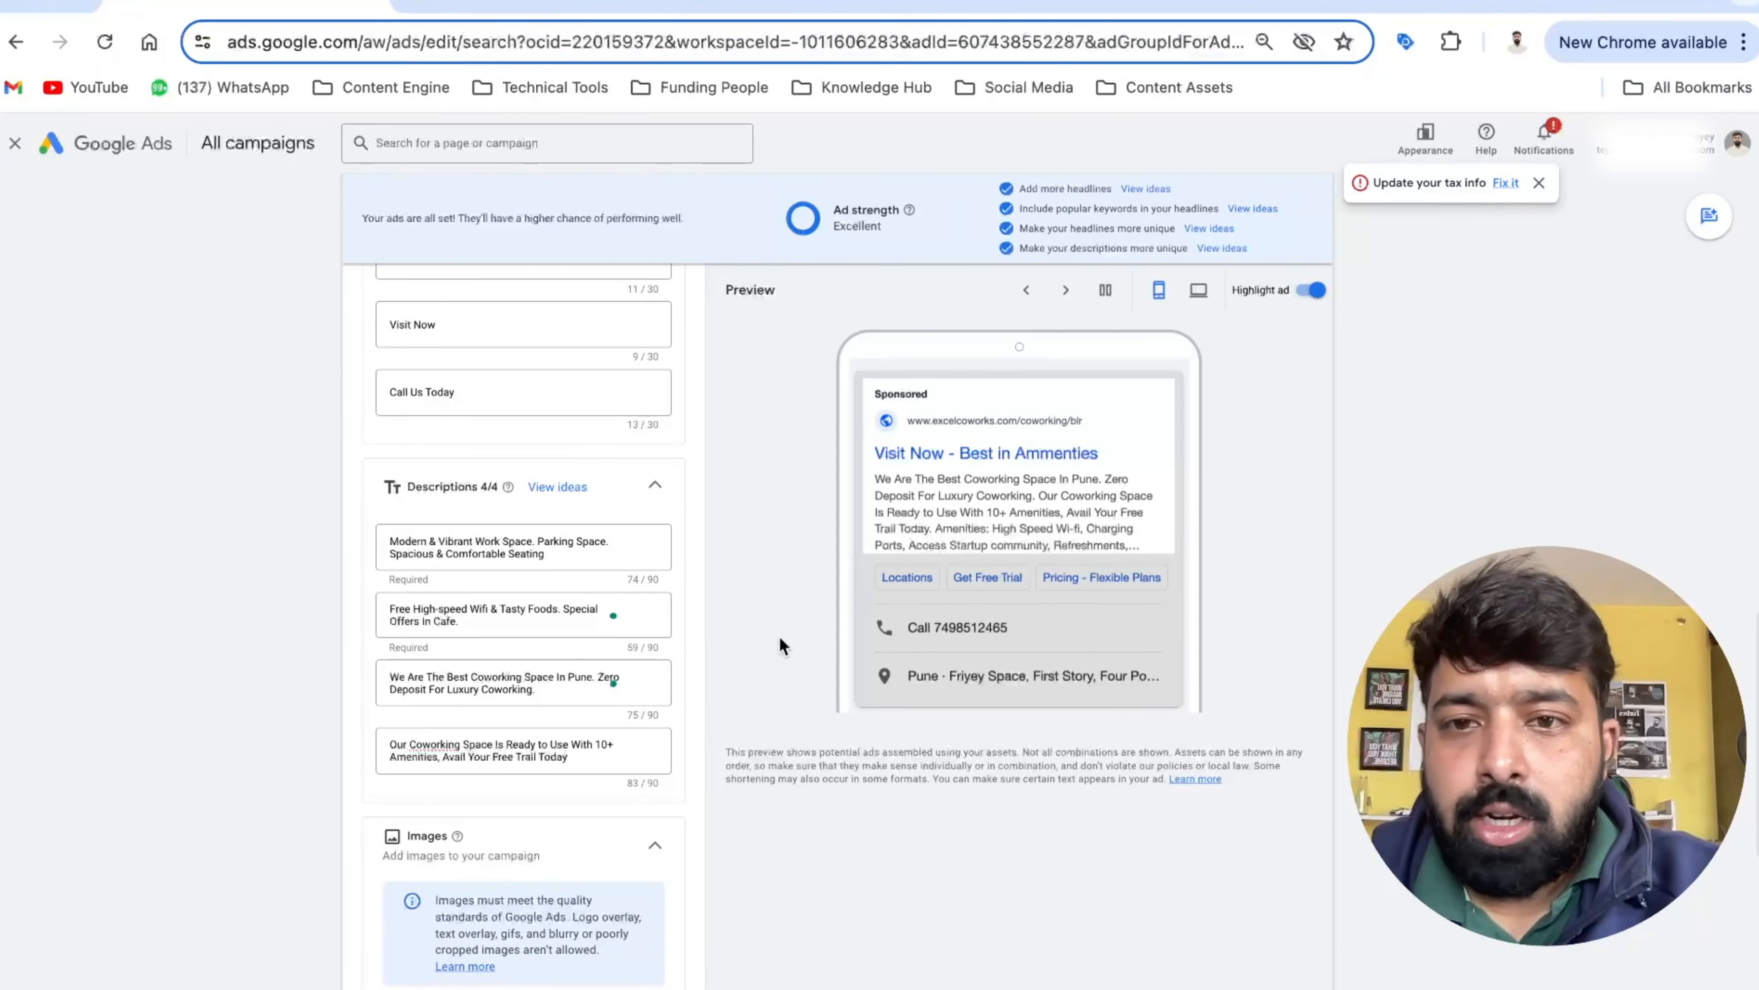
Review the ad's final URL, display path and headlines, down to "Avail Free Trail Today At ₹0"
scroll(779, 636, "up", 15)
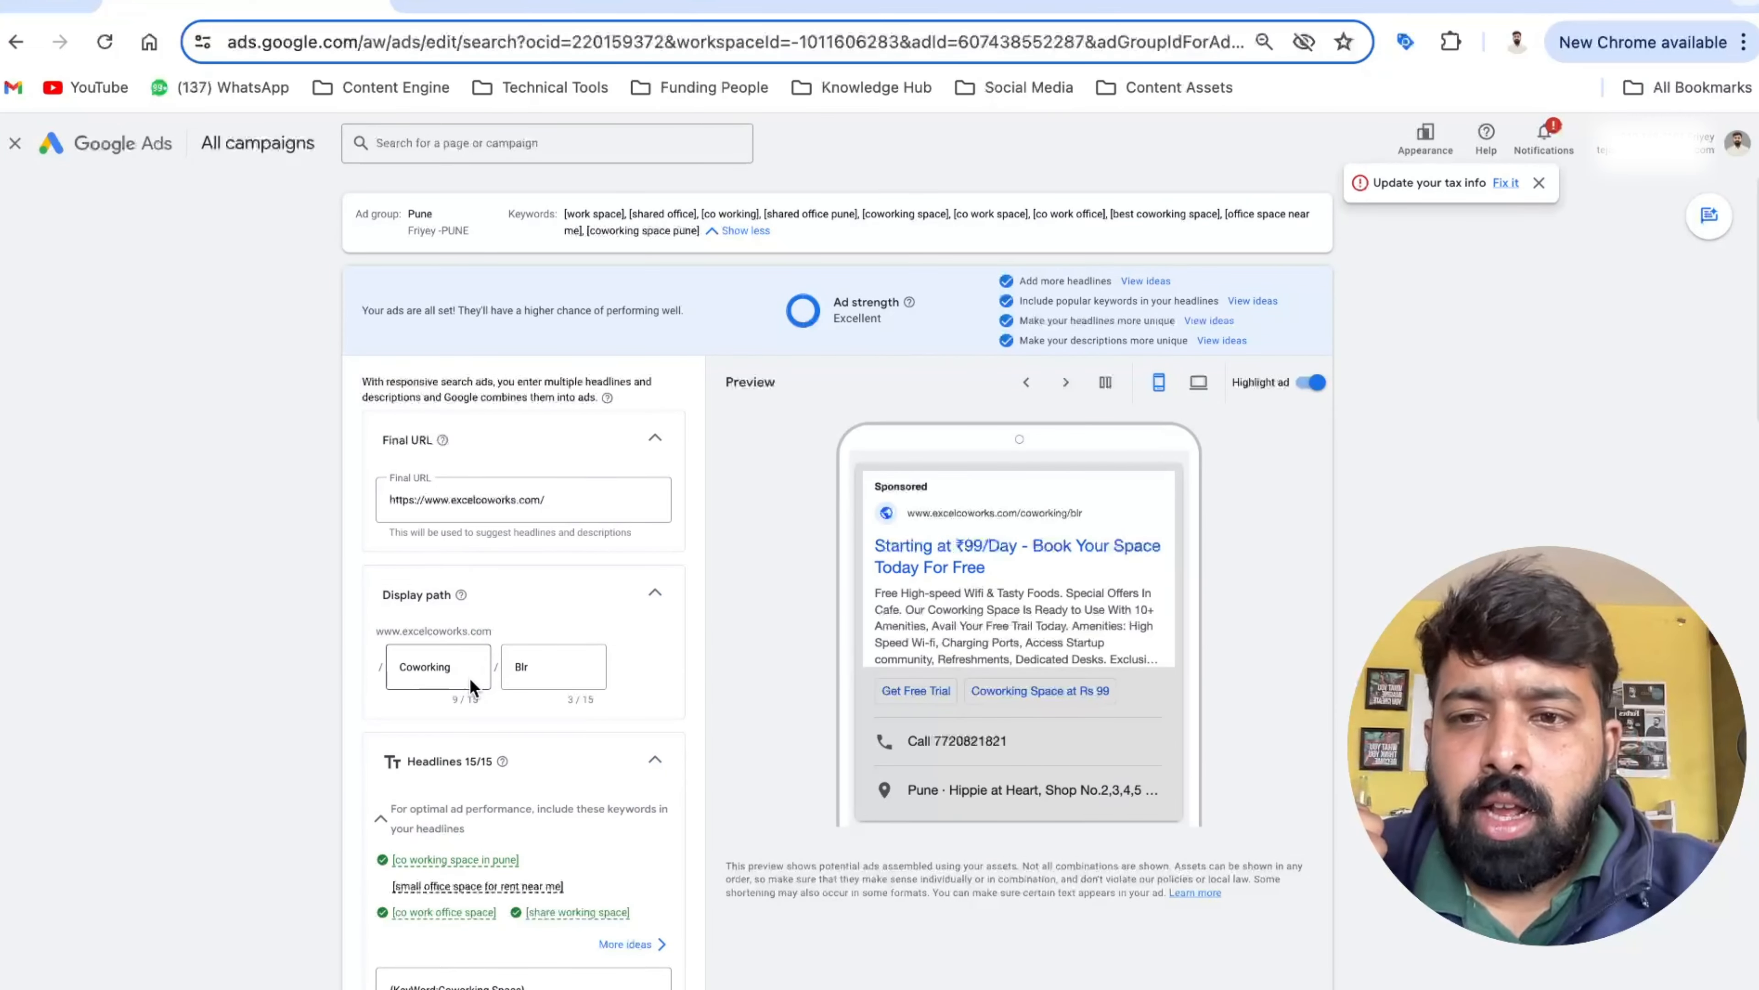
scroll(564, 680, "down", 5)
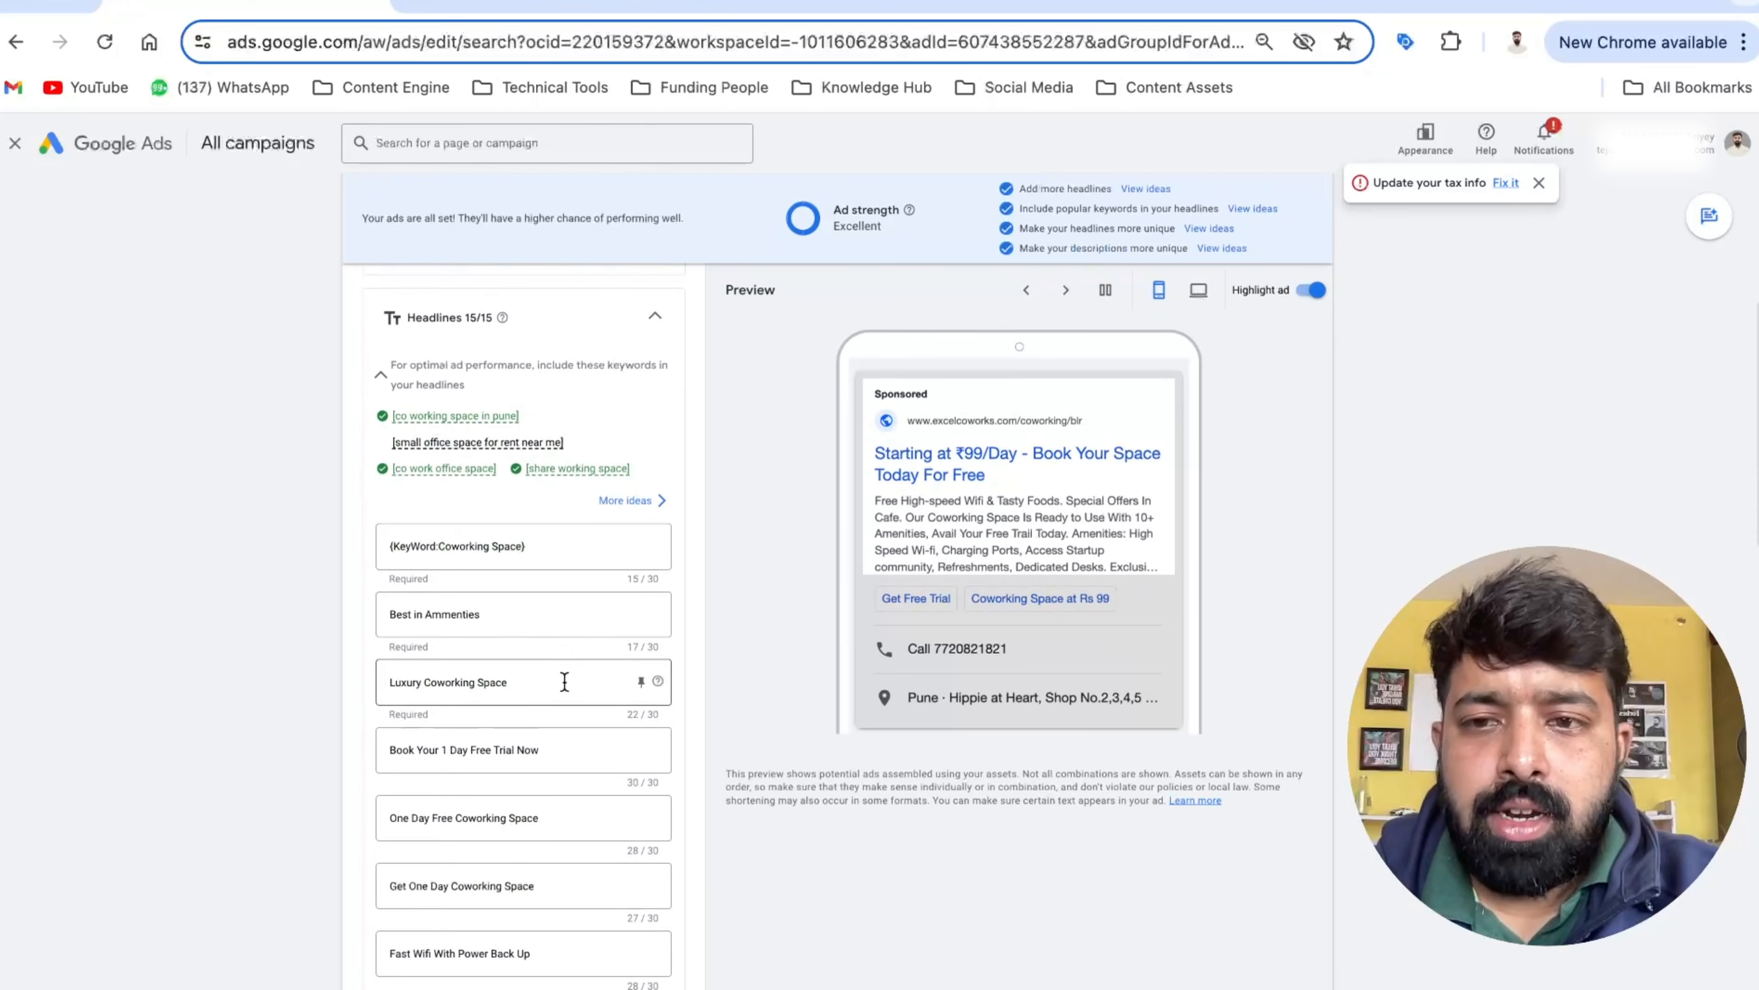
scroll(565, 681, "down", 3)
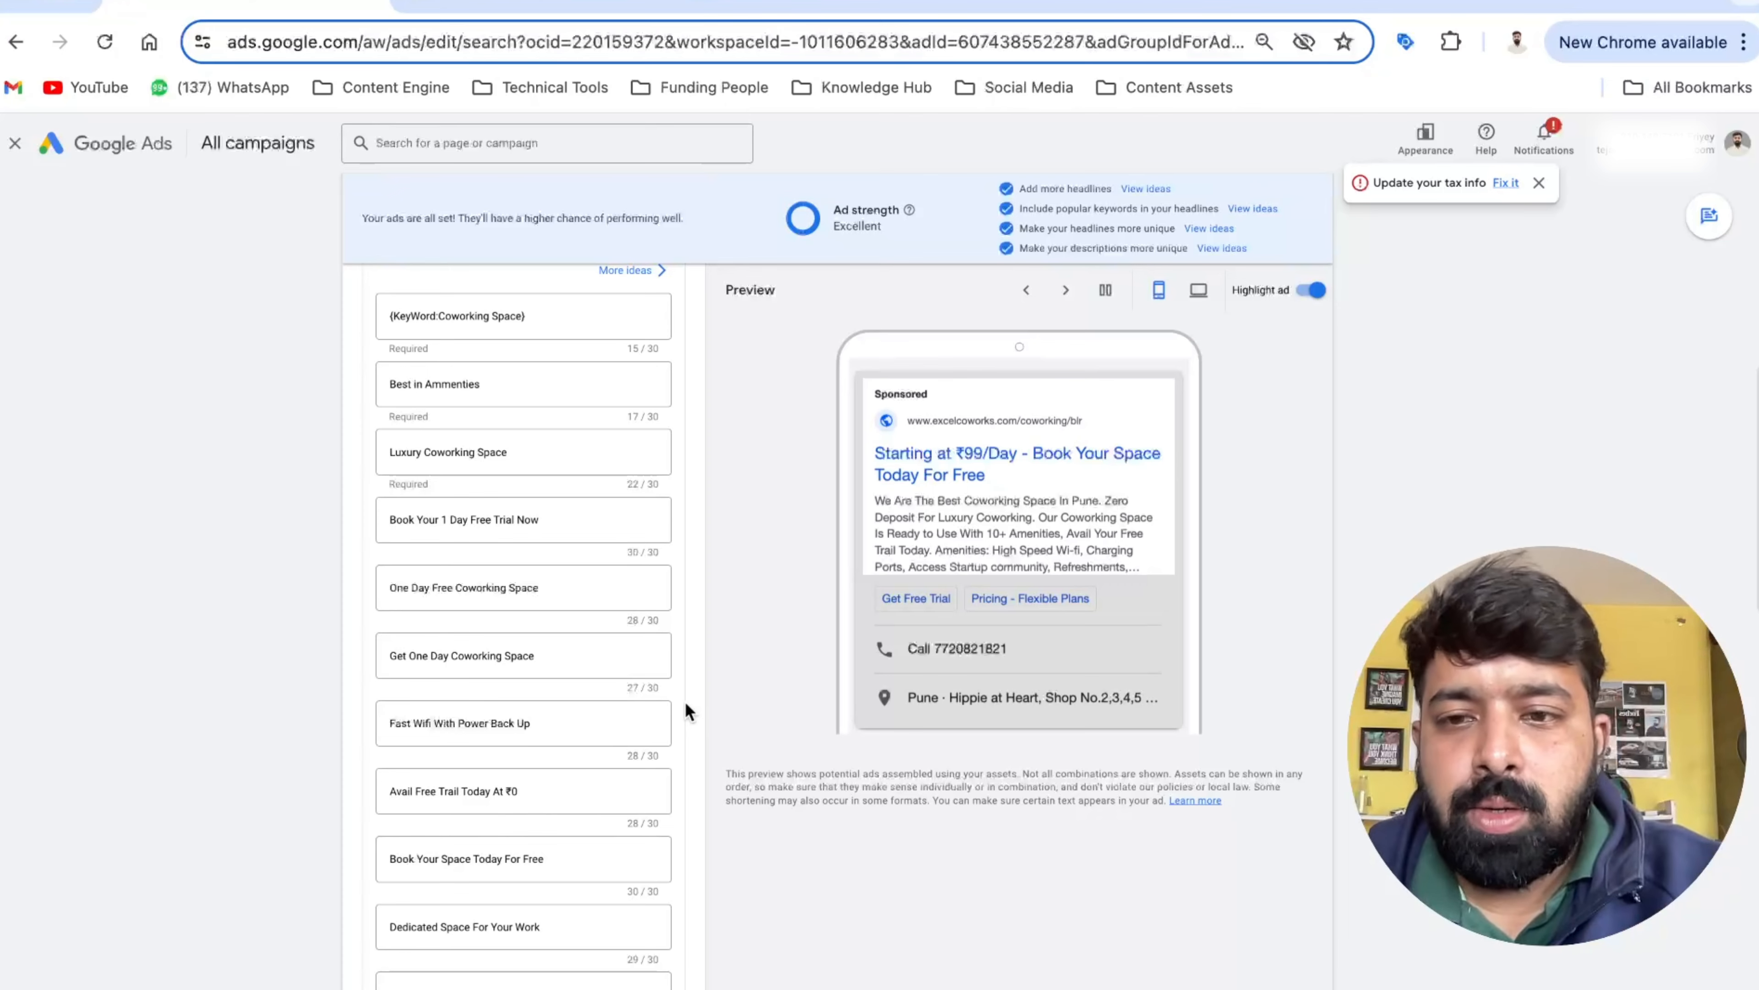
scroll(515, 387, "up", 1)
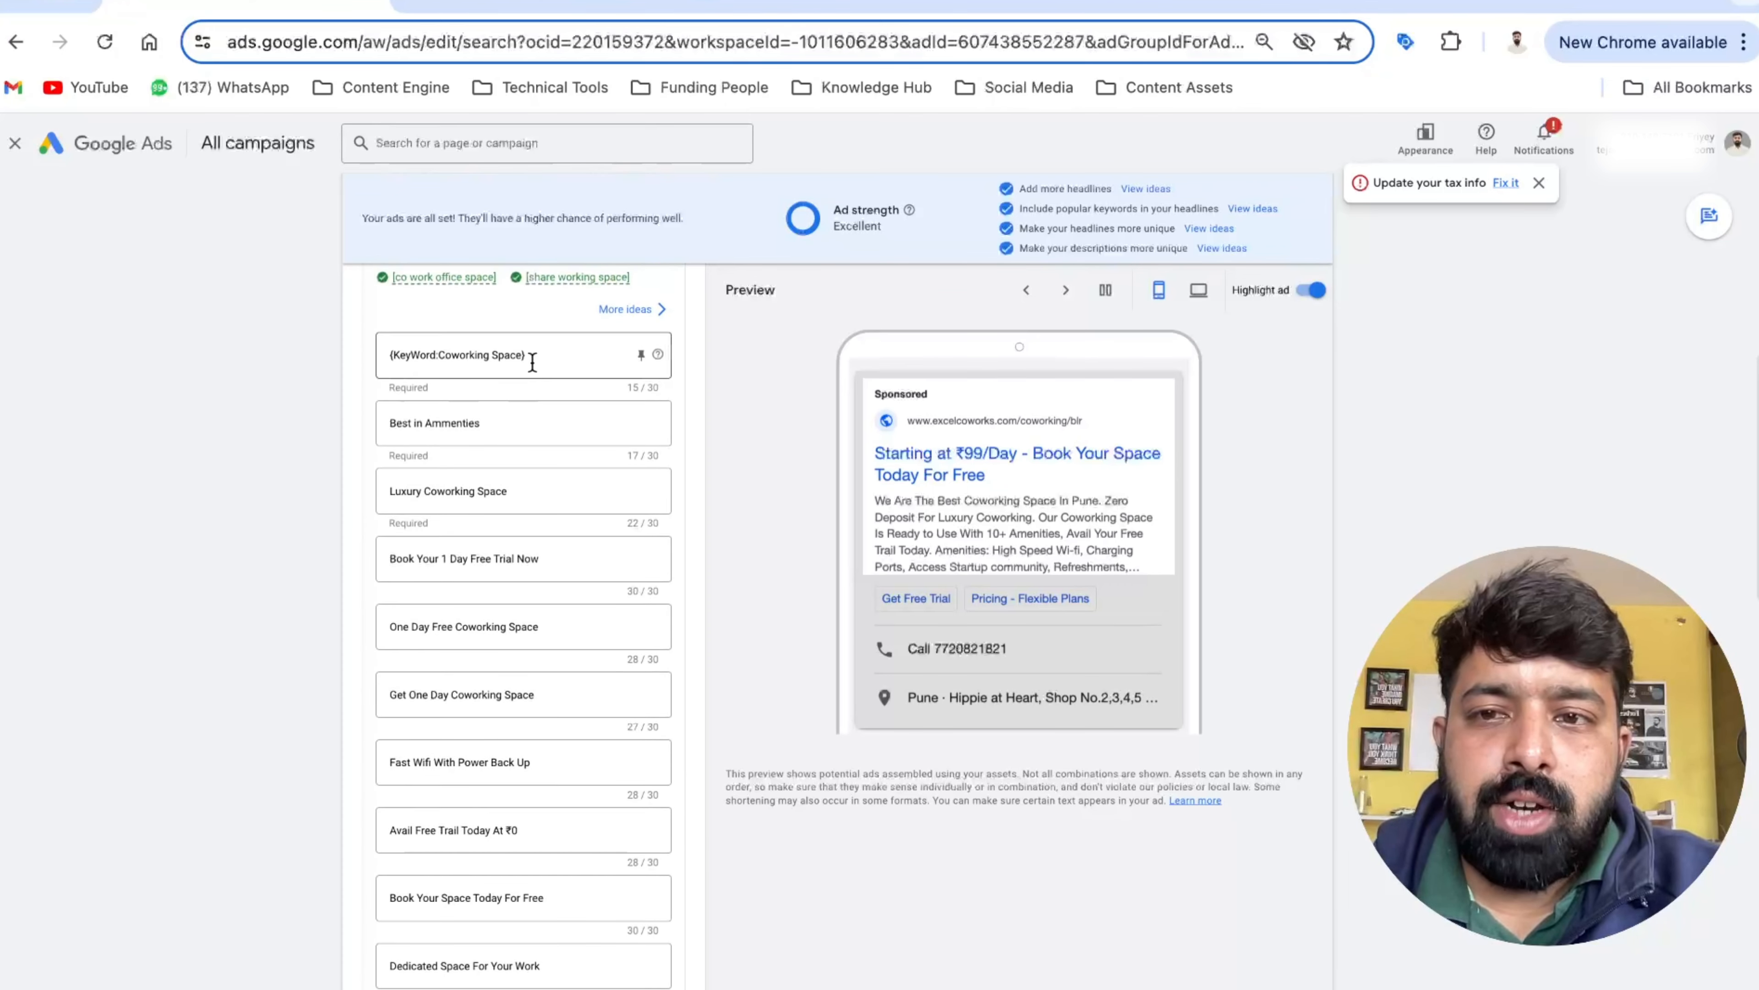
left_click(527, 491)
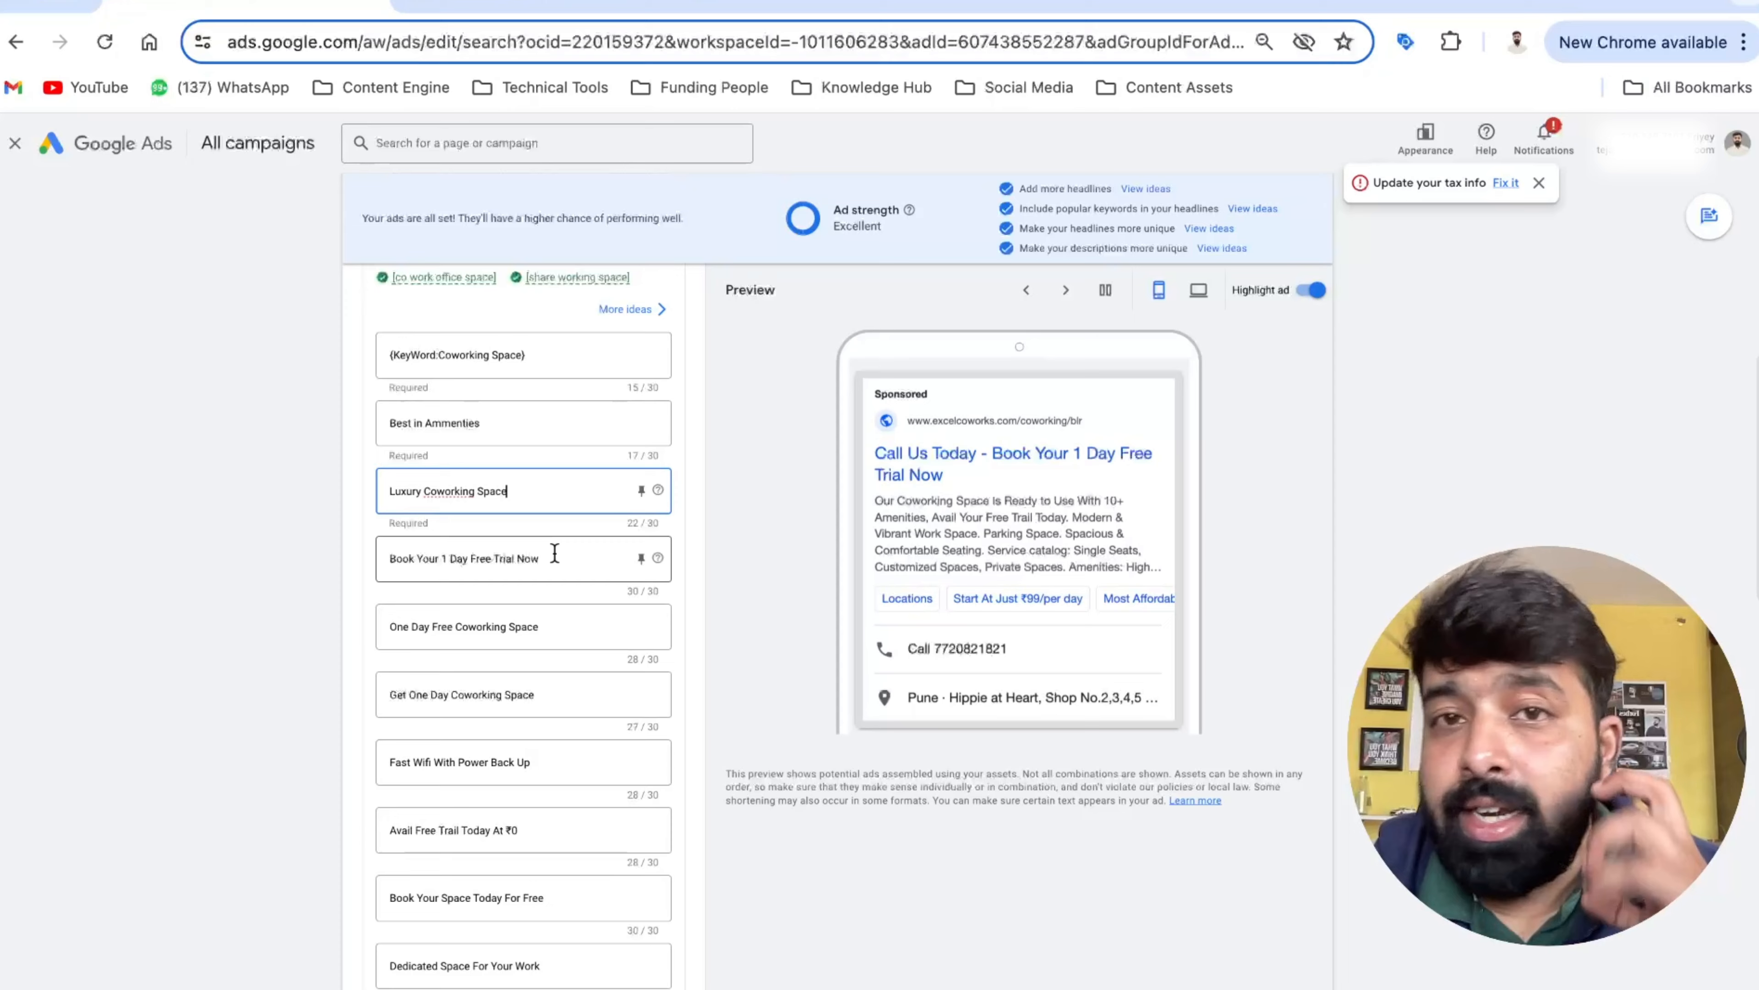
scroll(554, 551, "down", 3)
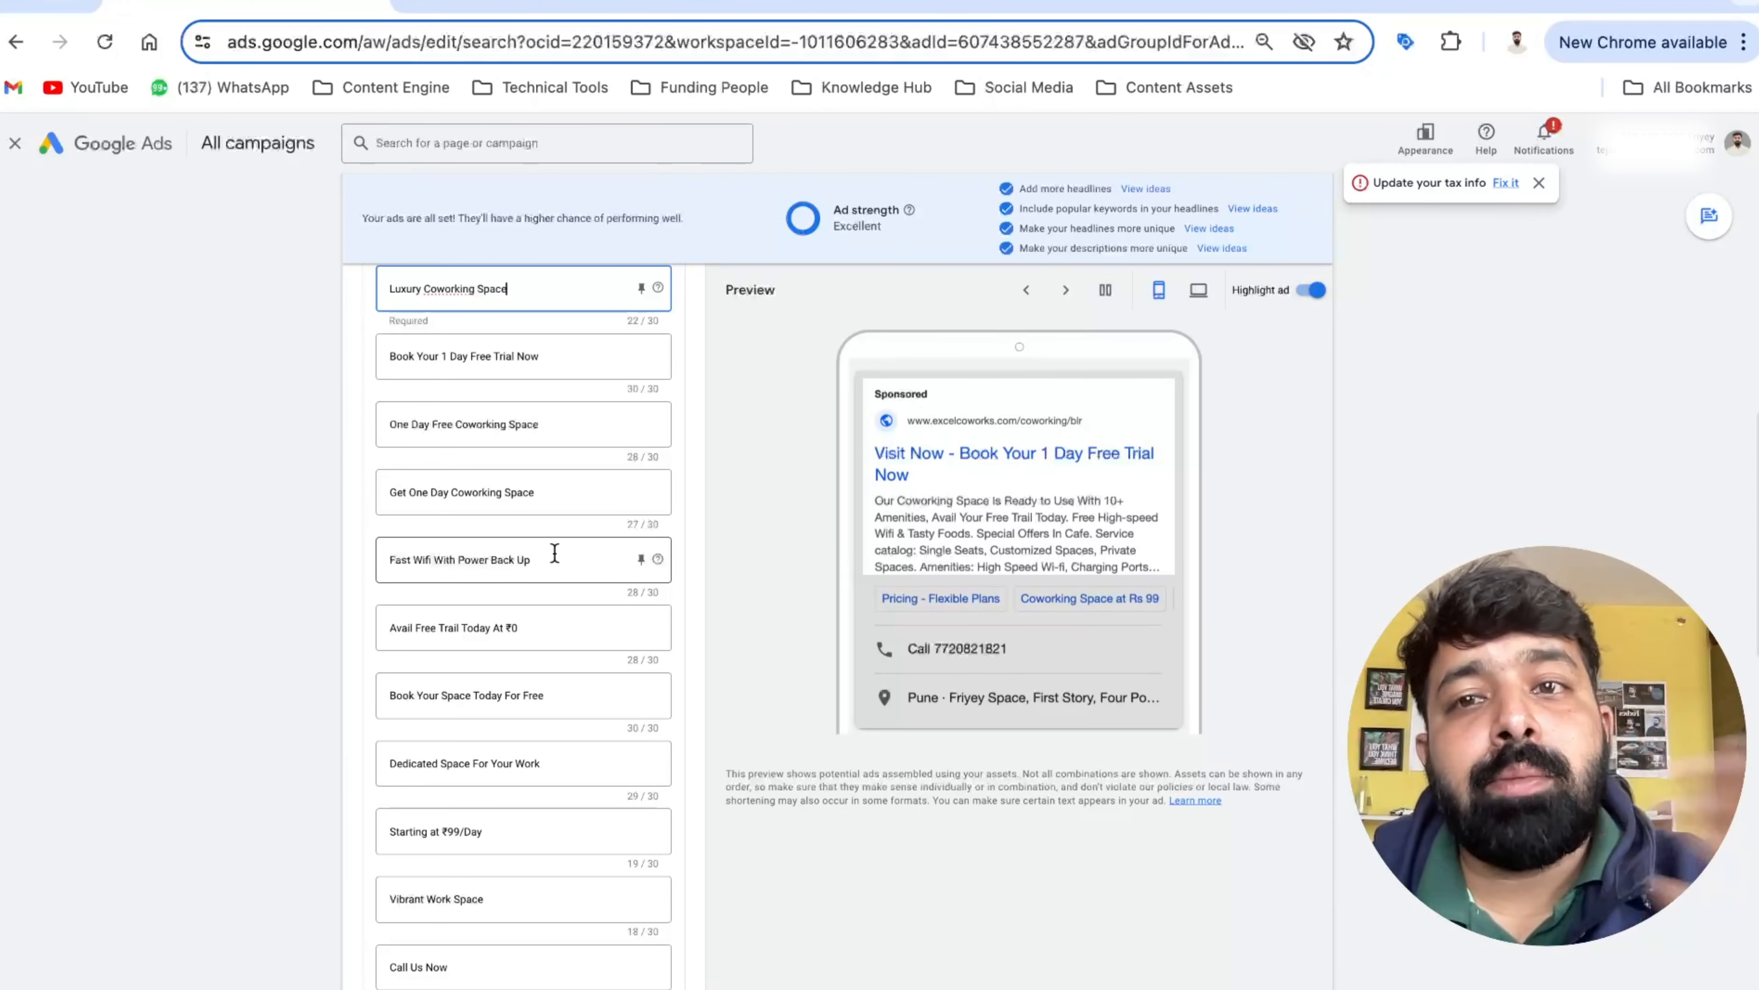
left_click(536, 617)
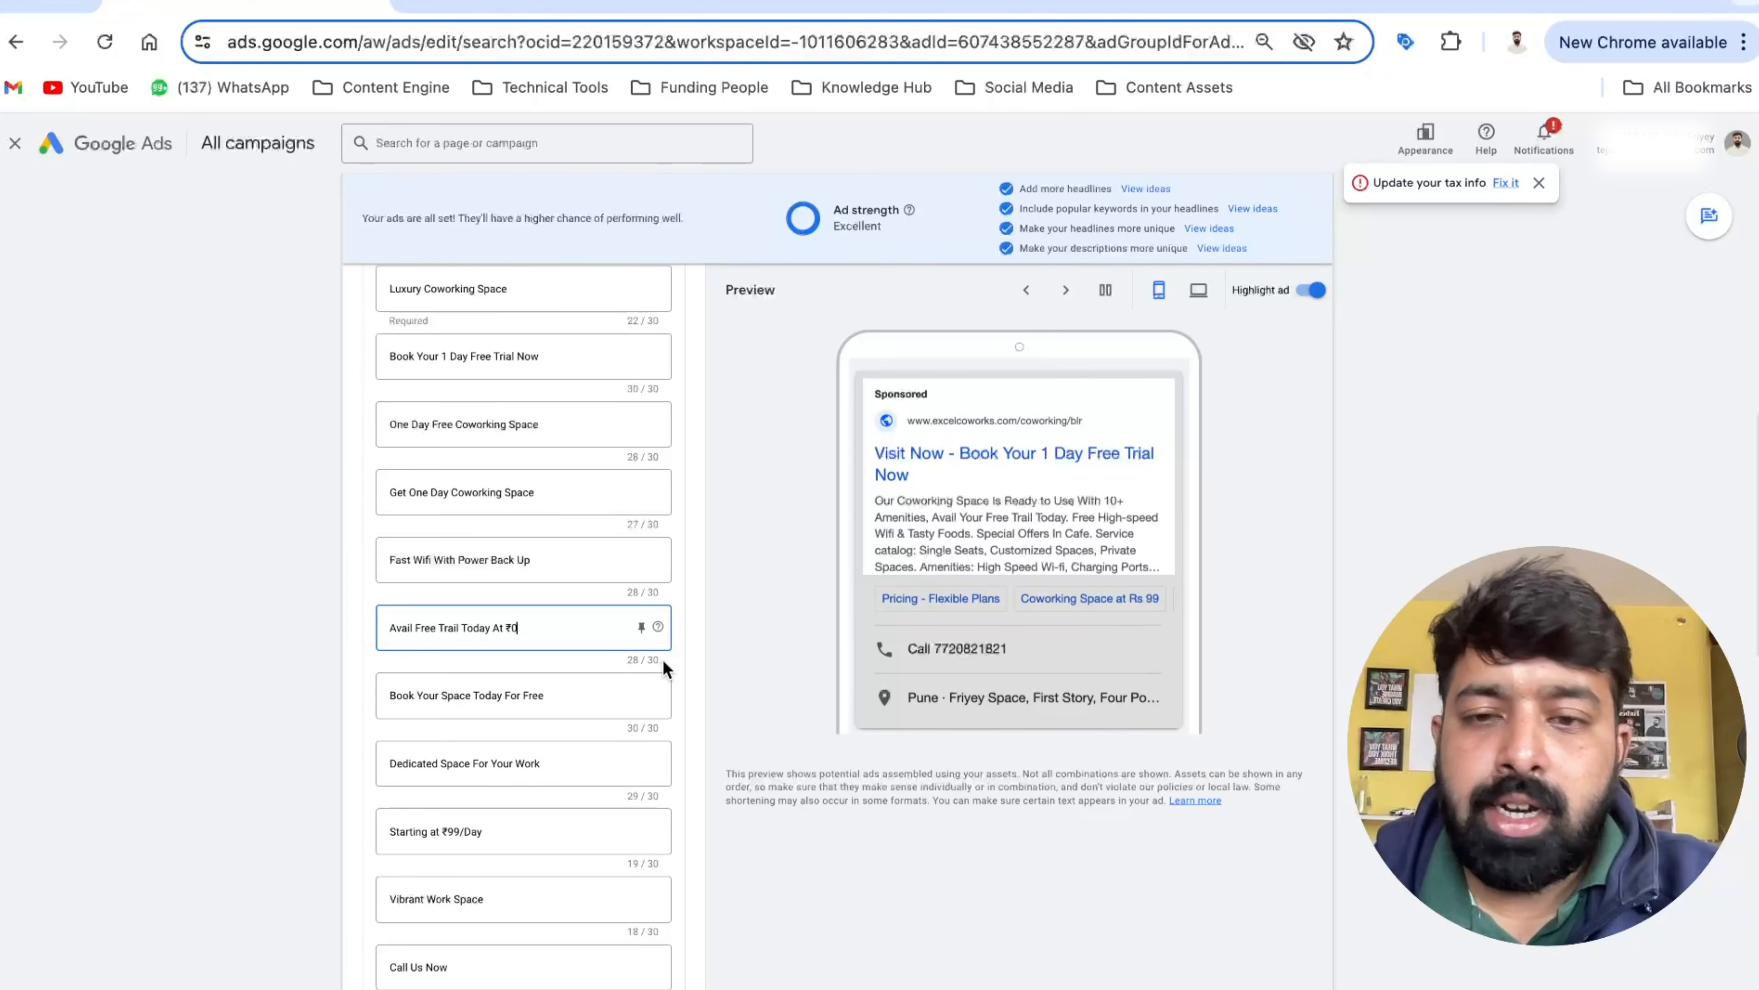
Examine the four ad descriptions, and return through the headlines to the final URL at the start of the form
scroll(662, 659, "down", 10)
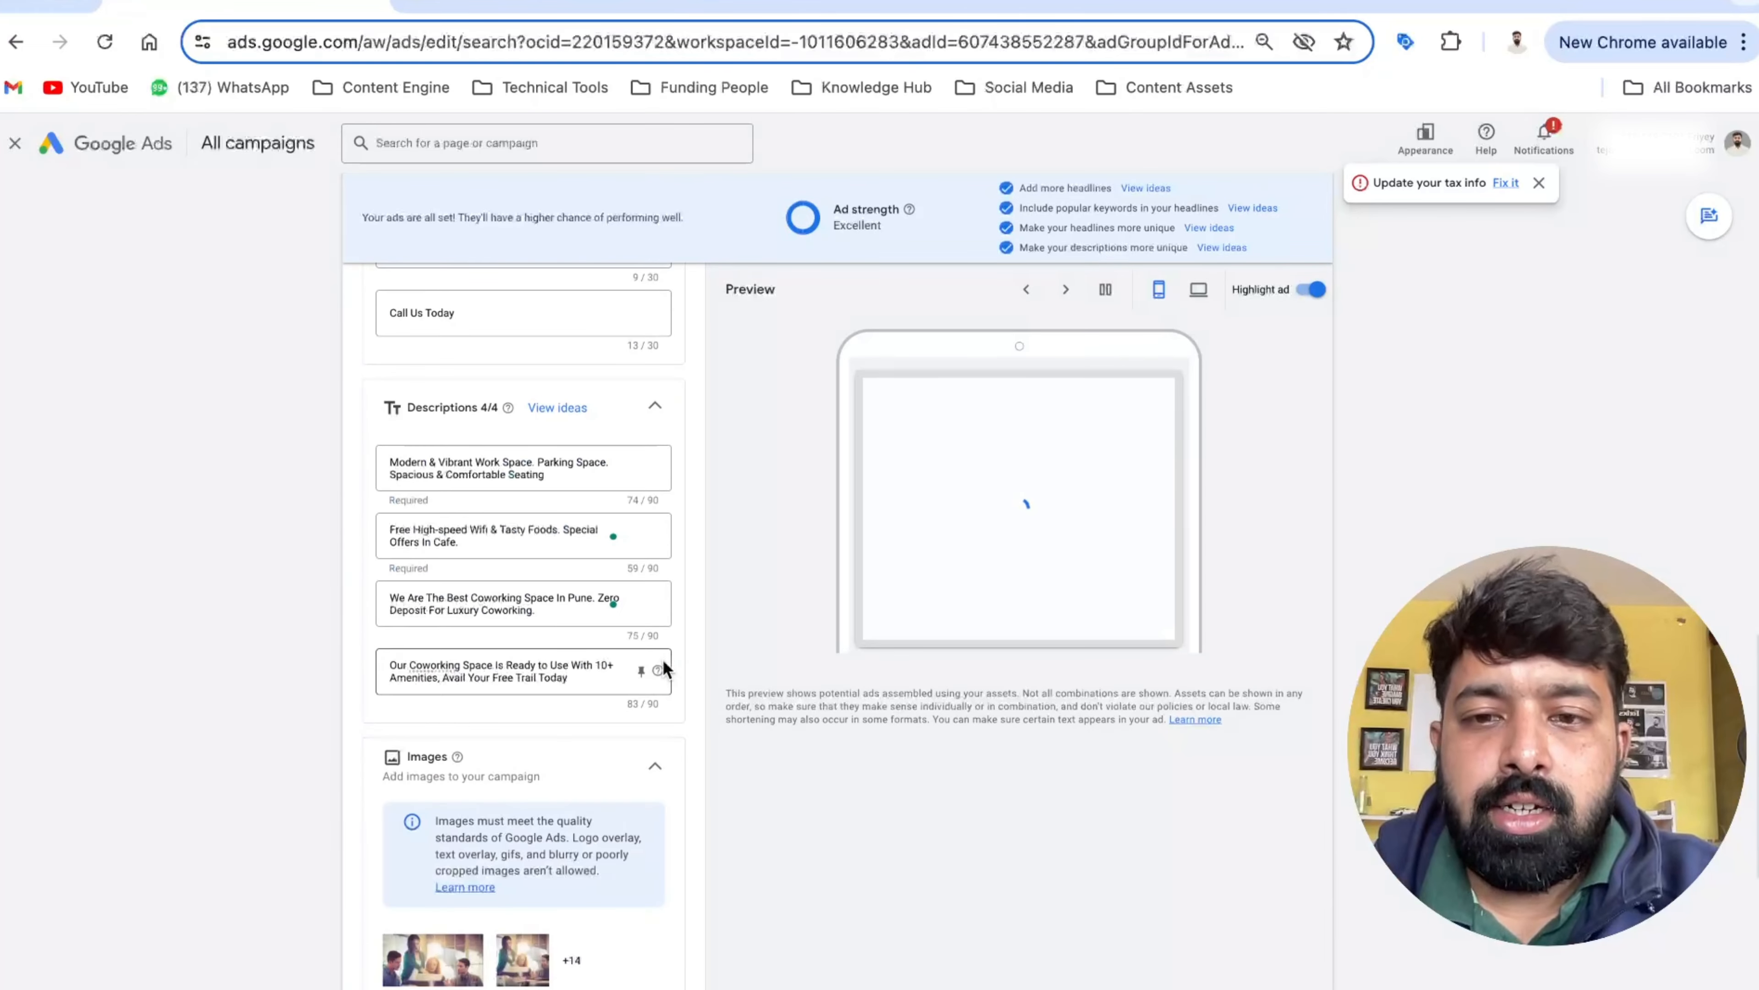
left_click(655, 601)
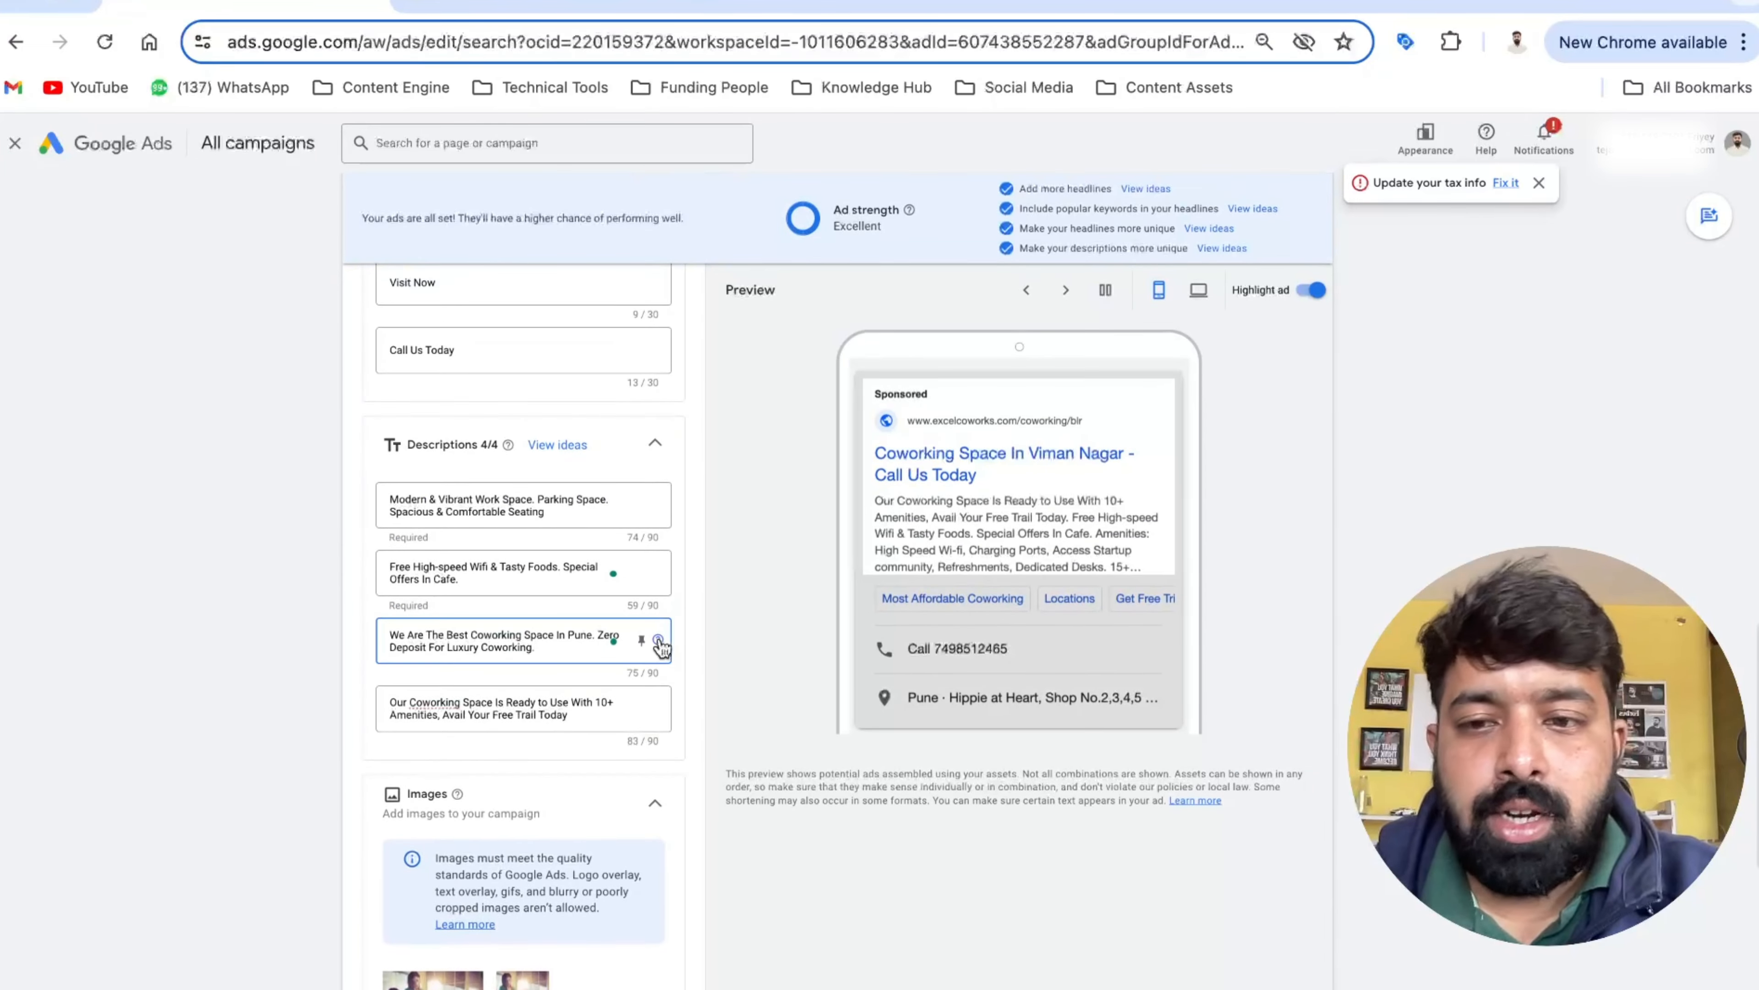
mouse_move(660, 646)
scroll(564, 437, "up", 9)
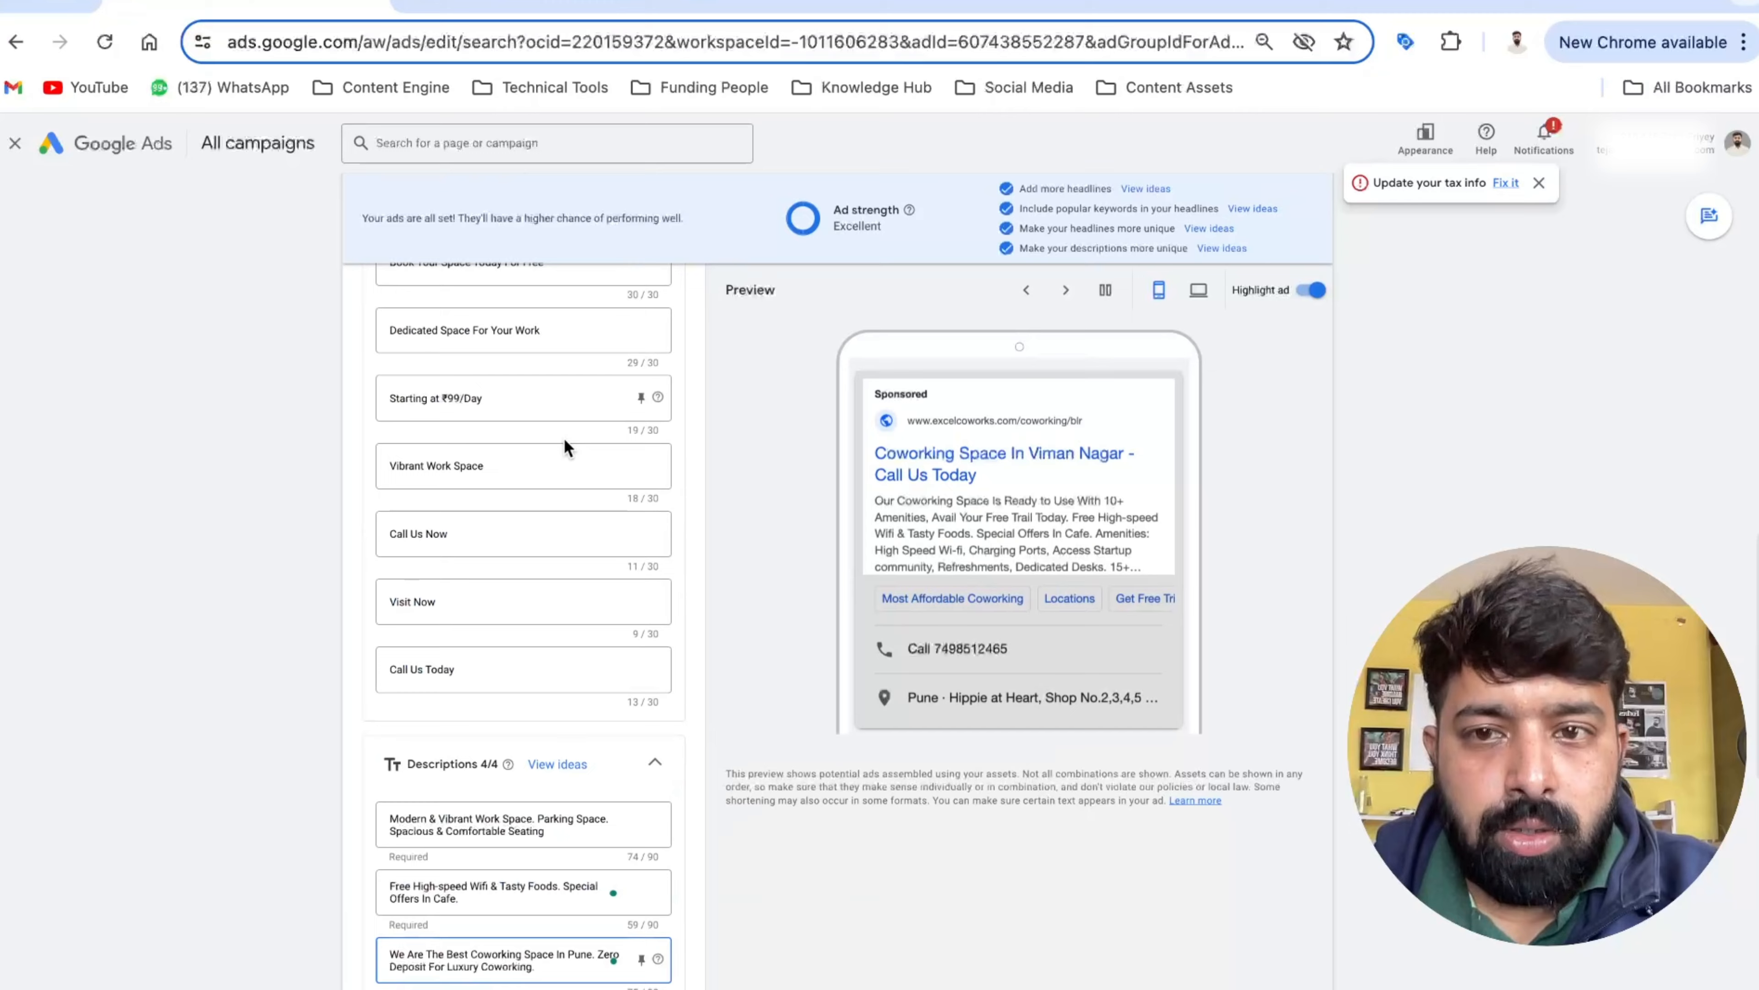
scroll(564, 437, "up", 8)
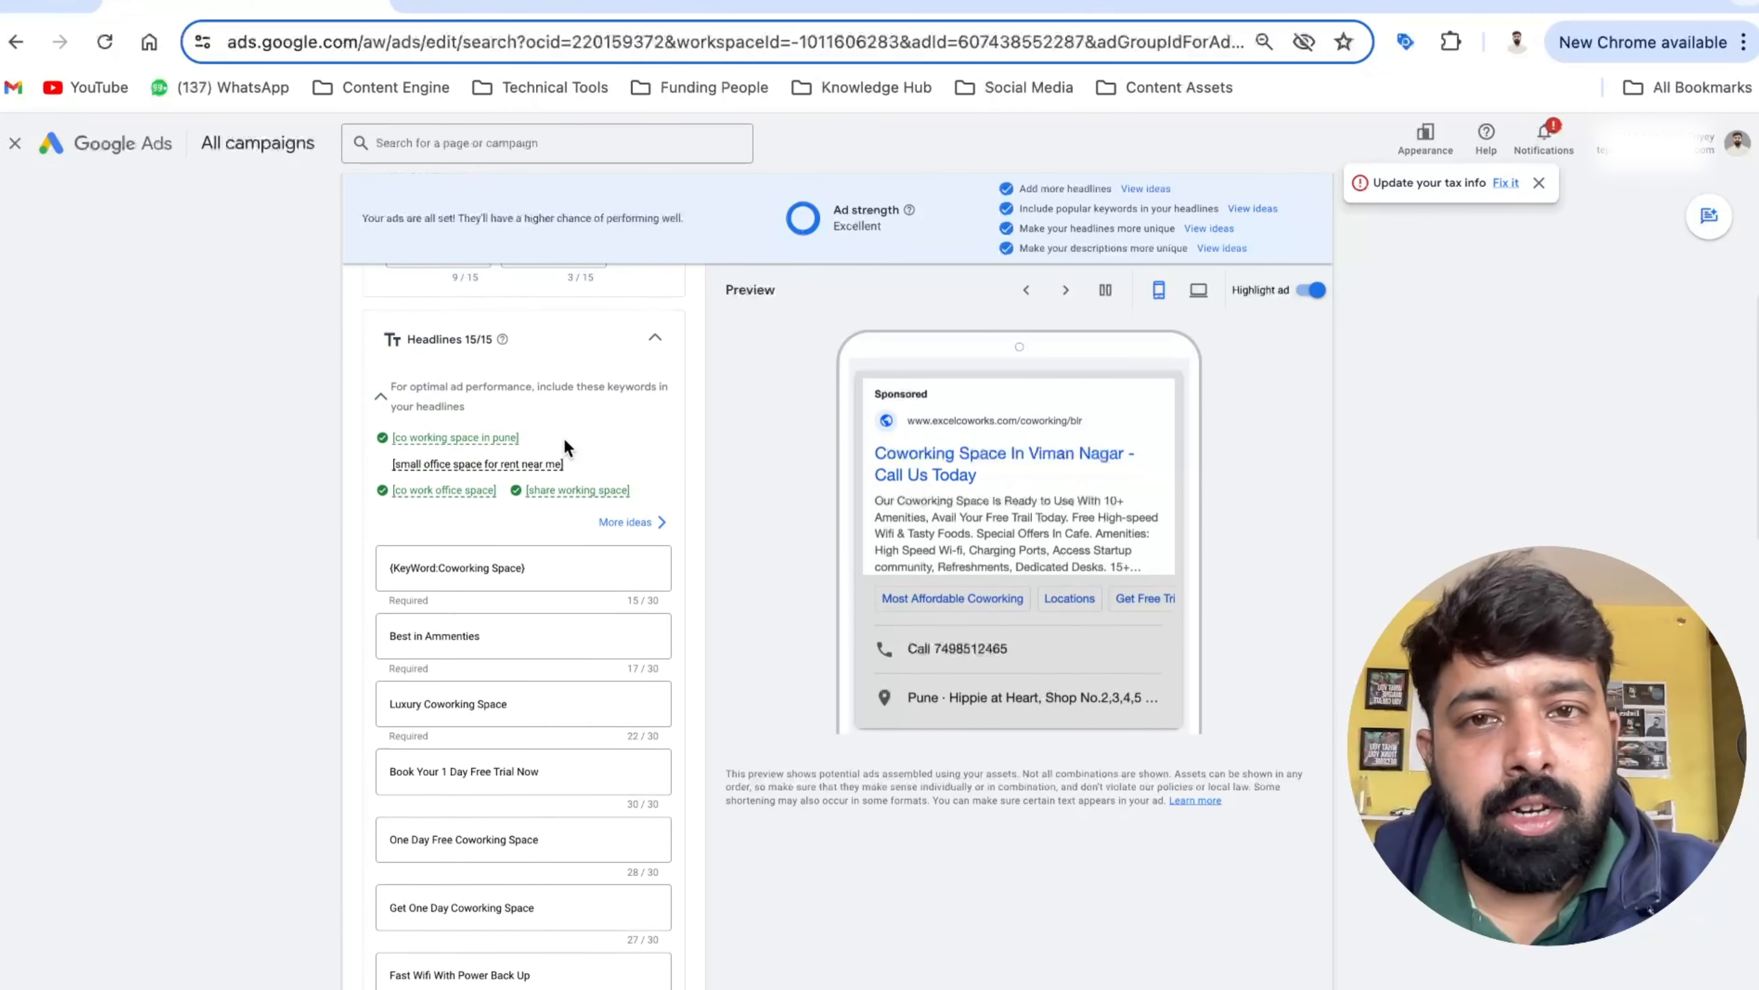
scroll(564, 438, "up", 1)
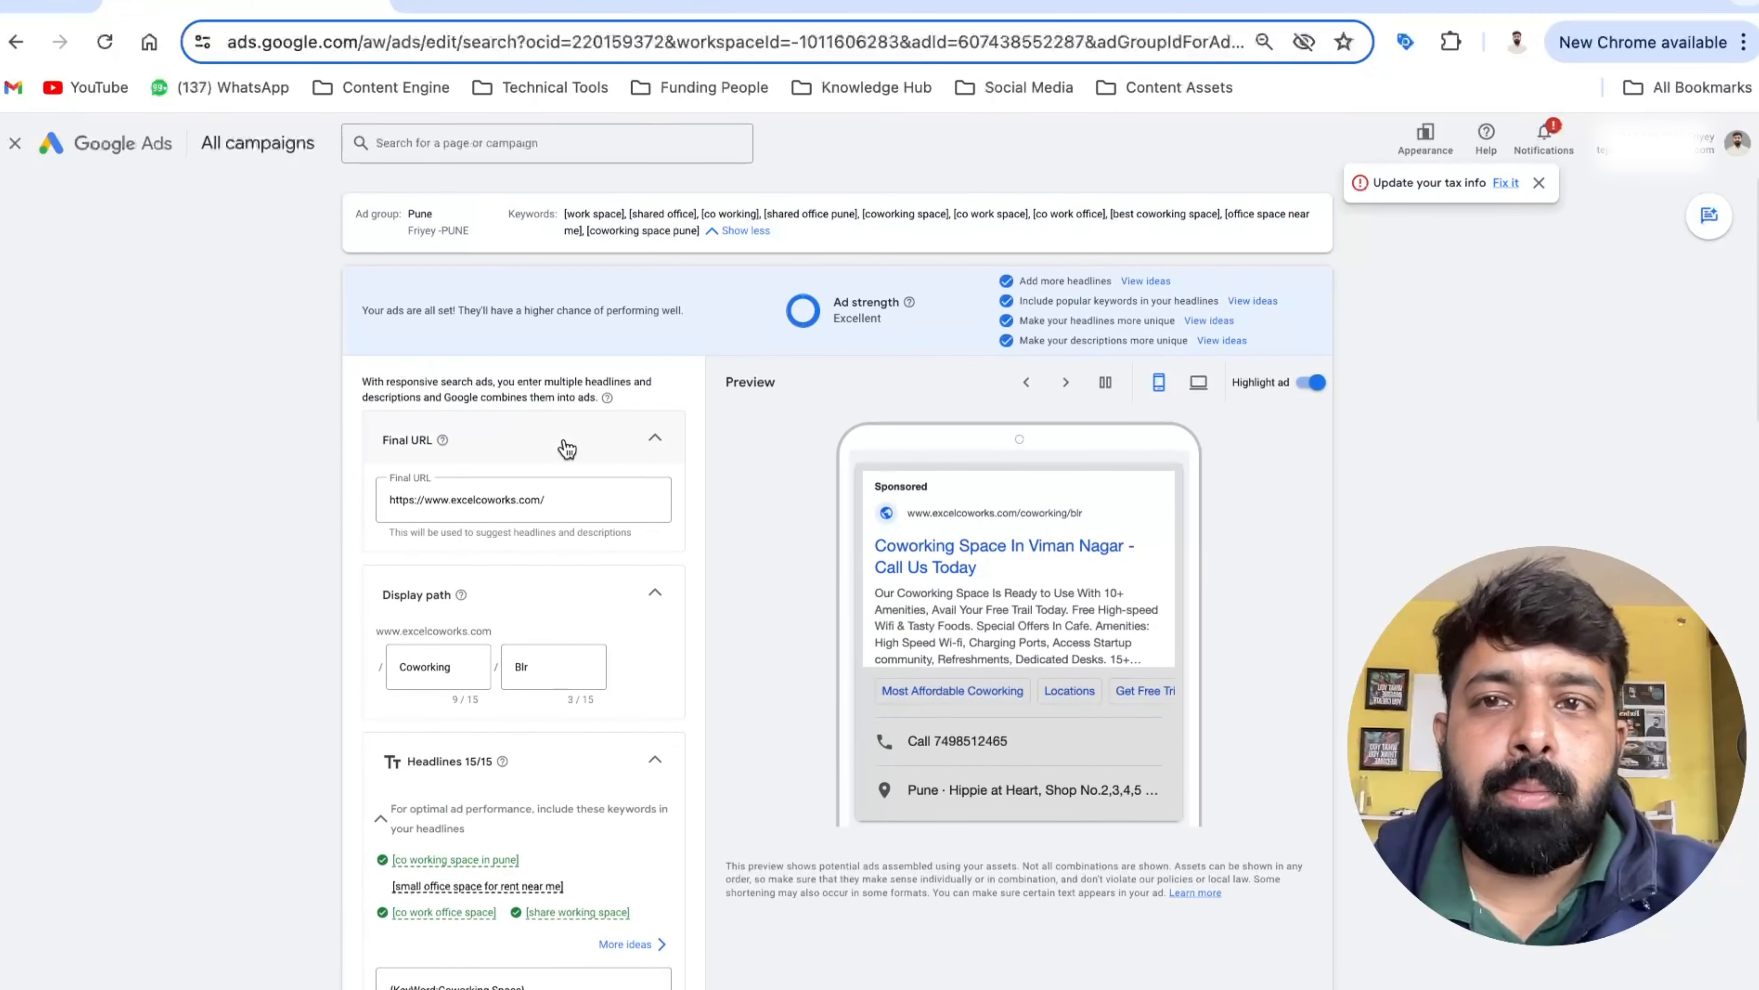